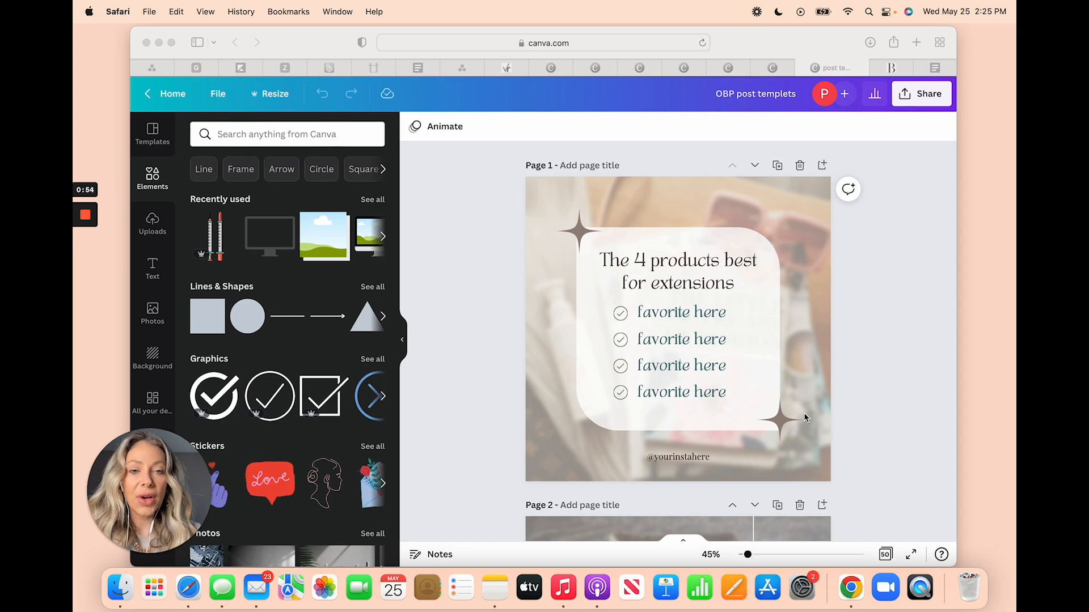
scroll(805, 417, "down", 3)
scroll(805, 414, "up", 3)
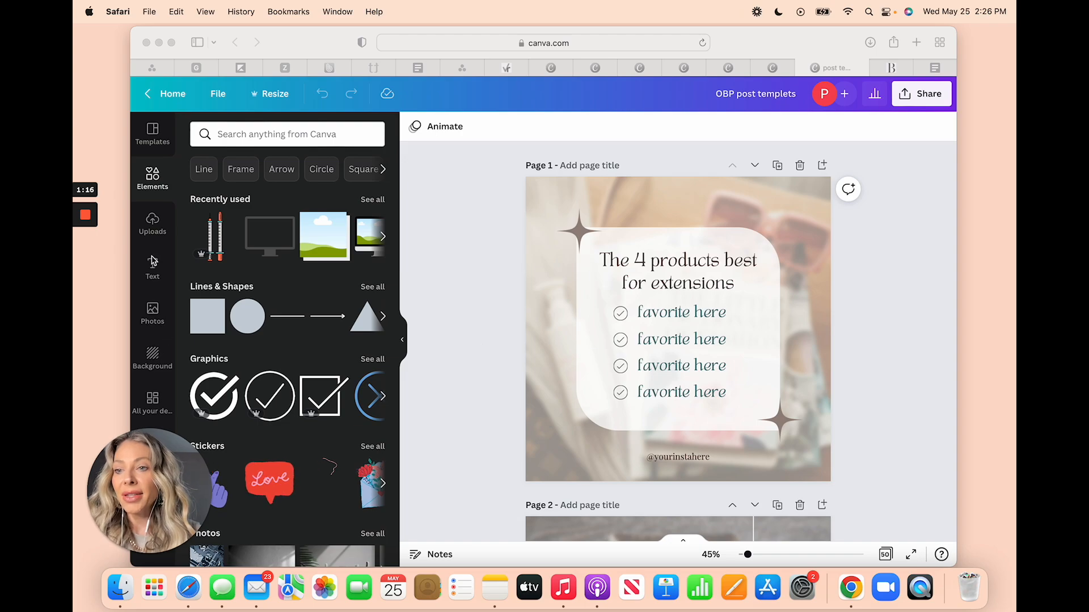
left_click(152, 147)
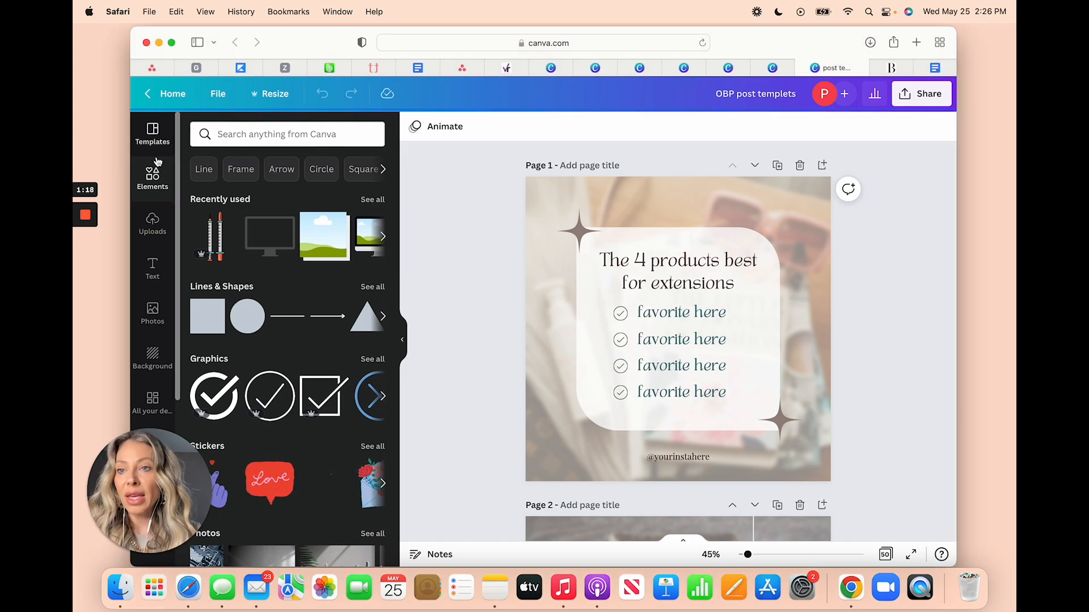
- Look through the uploaded media, checking the videos, the audio files and the images
left_click(154, 220)
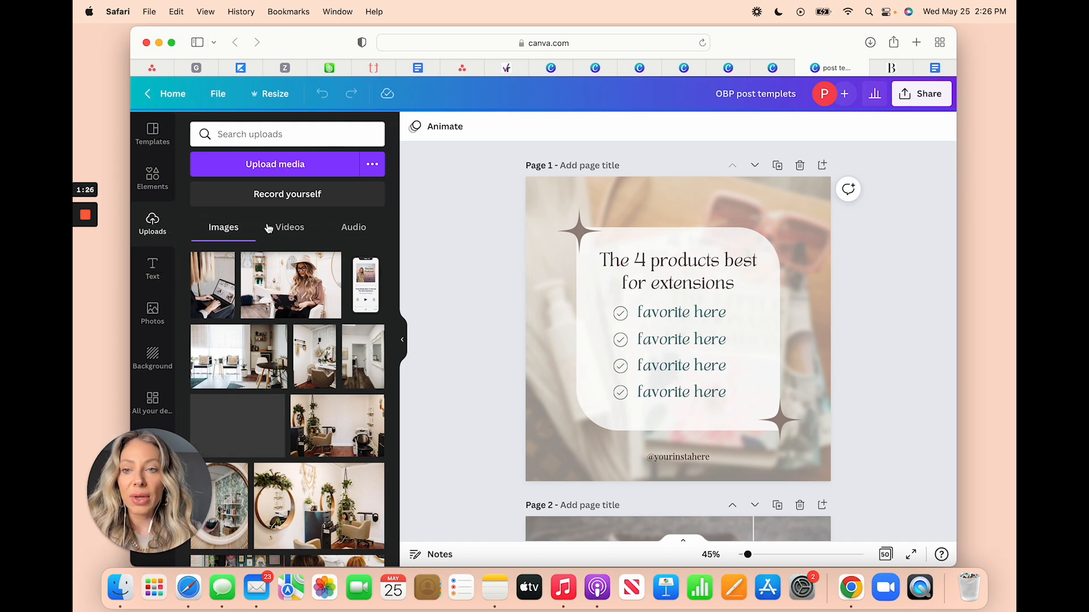
left_click(295, 229)
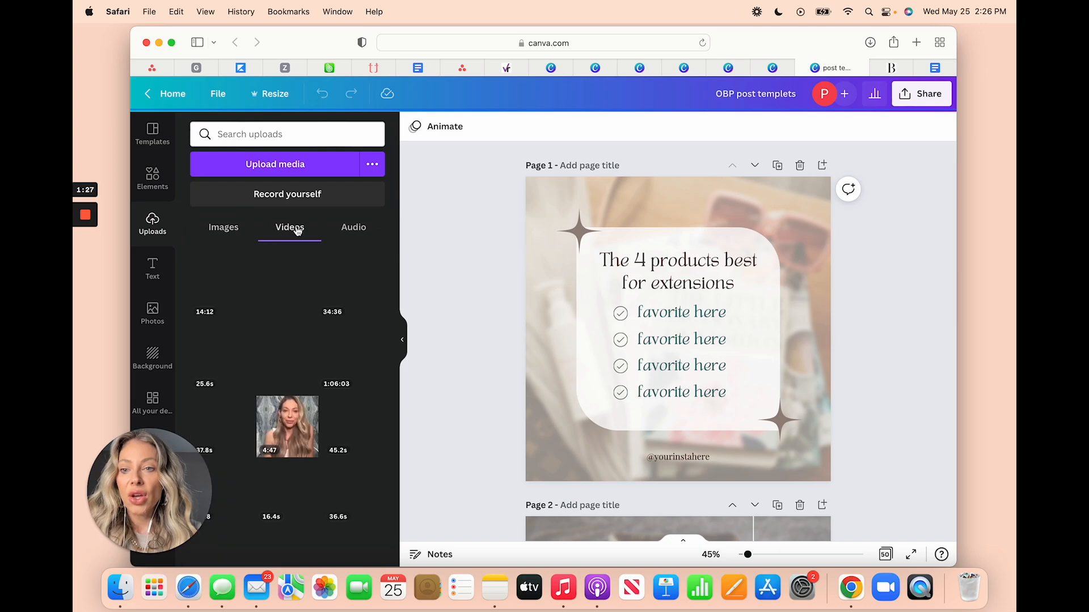
left_click(354, 231)
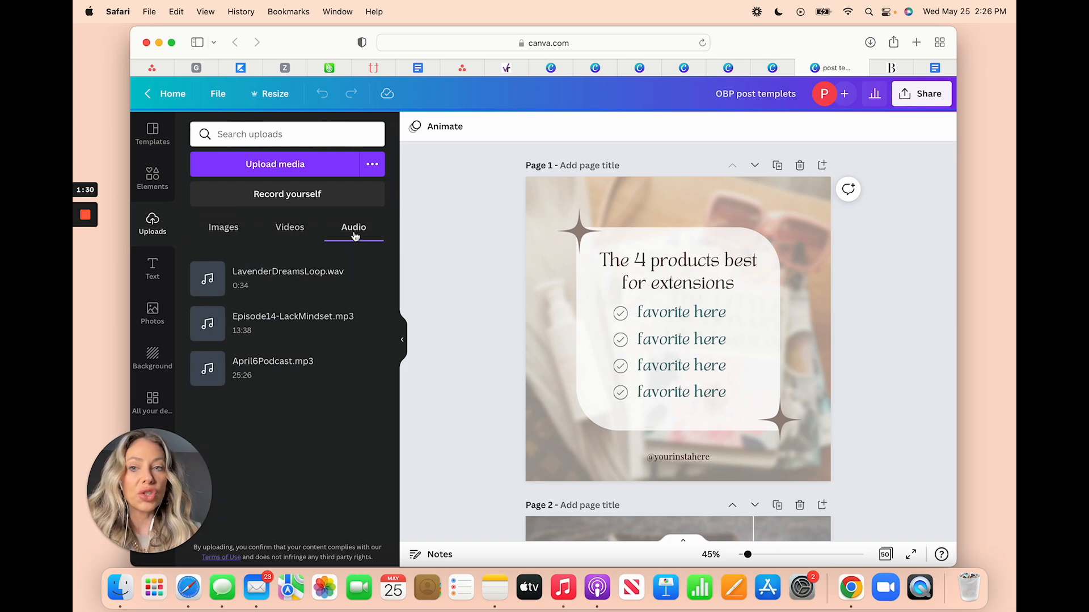
left_click(226, 232)
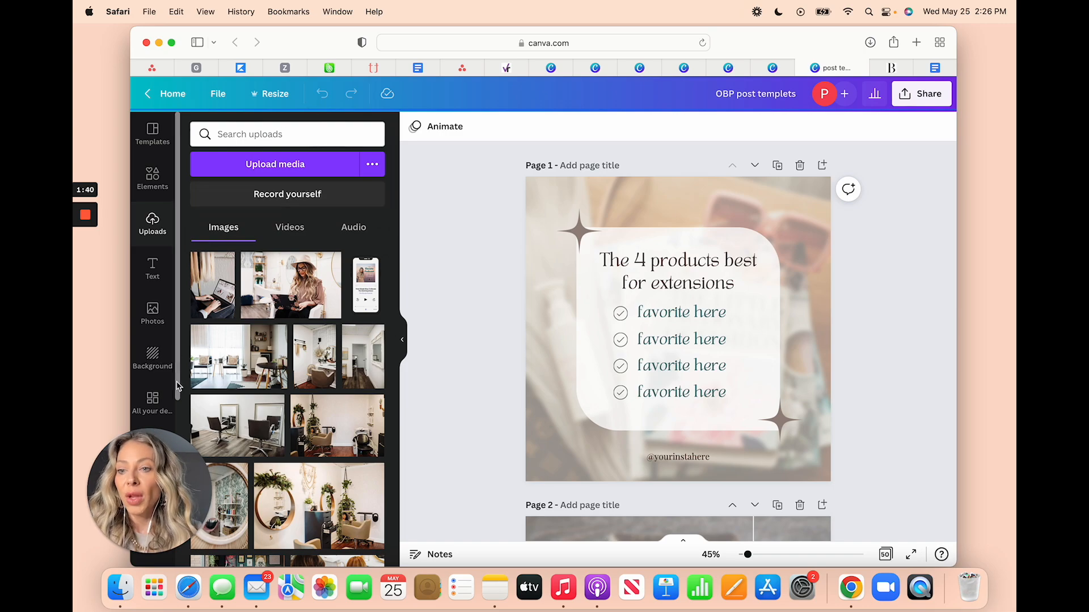
scroll(248, 388, "down", 3)
scroll(248, 389, "down", 1)
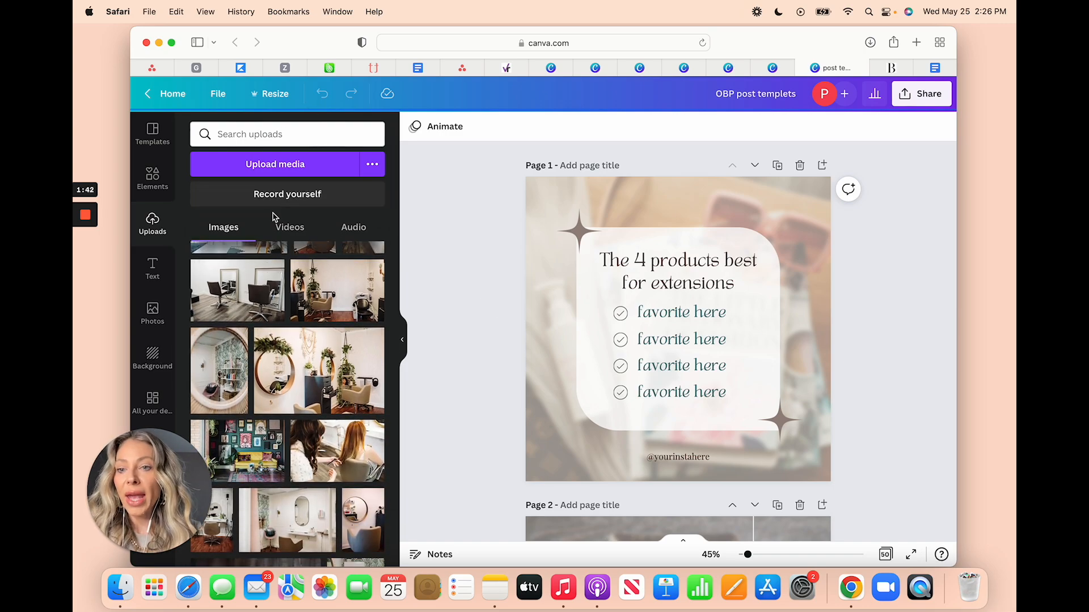
scroll(265, 334, "up", 1)
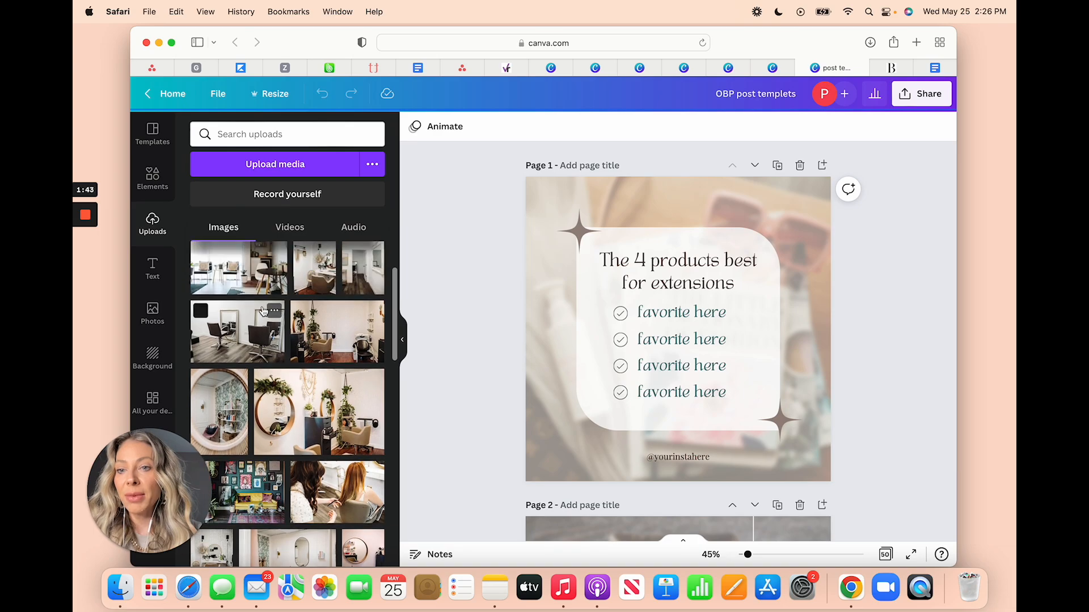
- Browse the text options, including the brand kit text styles and the ready-made font combinations
left_click(152, 271)
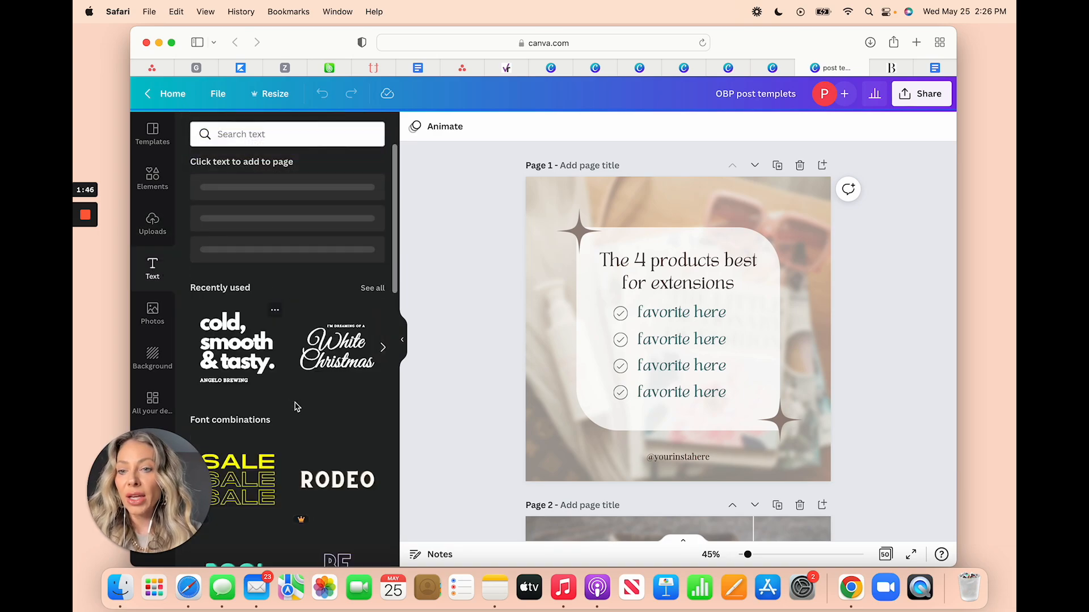
scroll(296, 403, "down", 2)
scroll(298, 420, "down", 3)
scroll(286, 227, "up", 5)
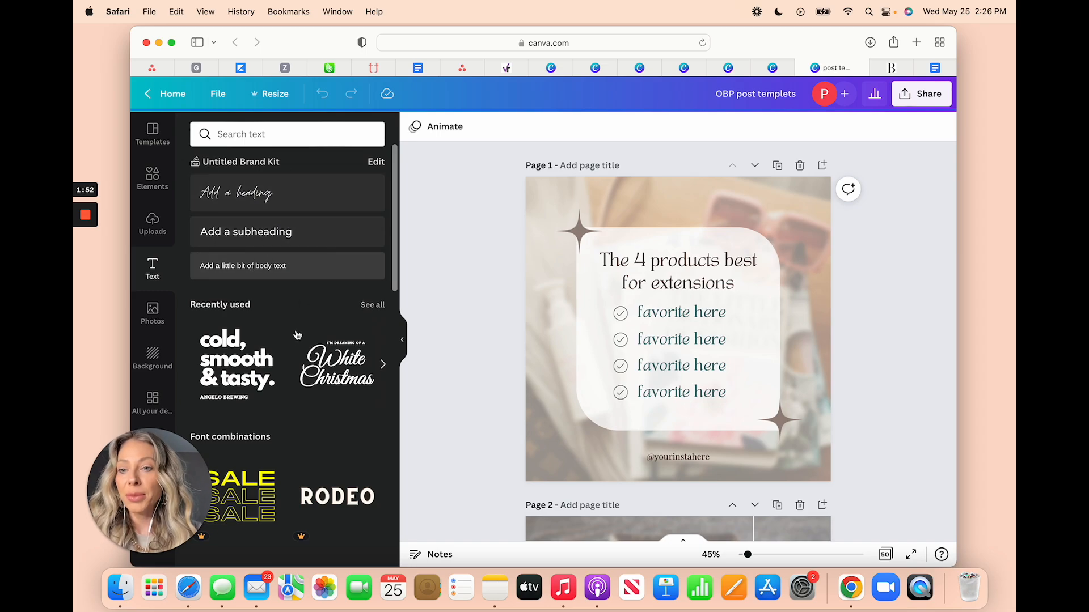
scroll(295, 337, "down", 2)
scroll(295, 338, "down", 5)
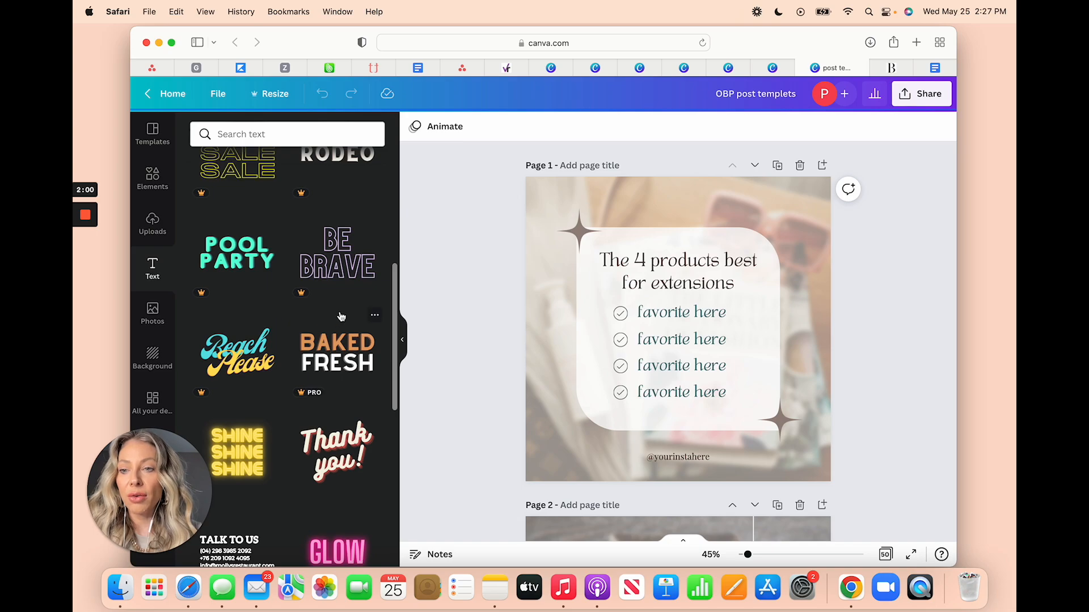
- Browse the stock photo library, including the recently used, recommended and trending photos
left_click(152, 313)
scroll(253, 342, "down", 10)
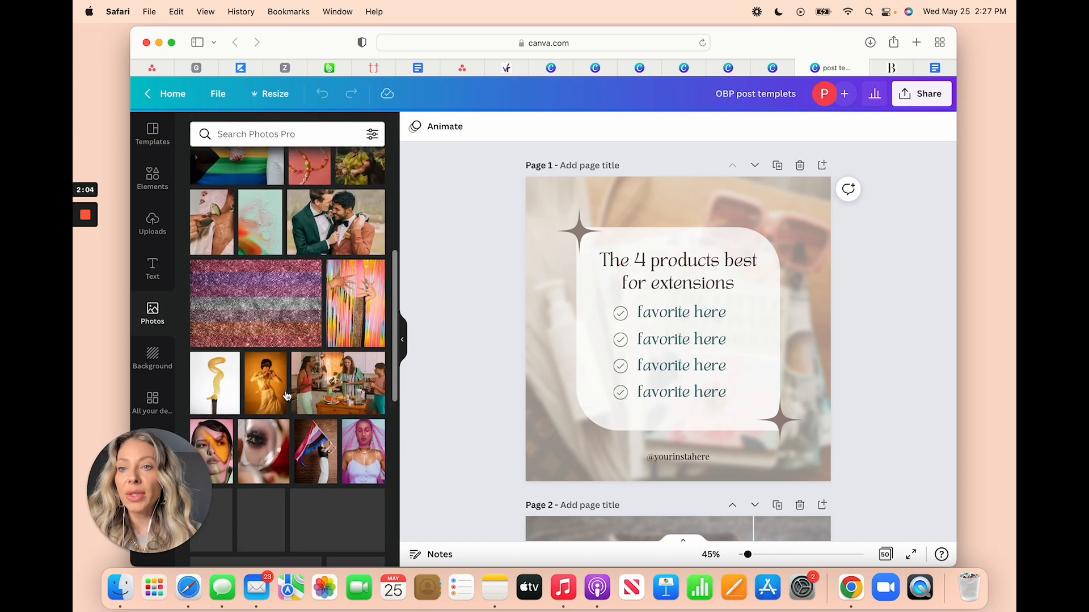
scroll(287, 396, "up", 10)
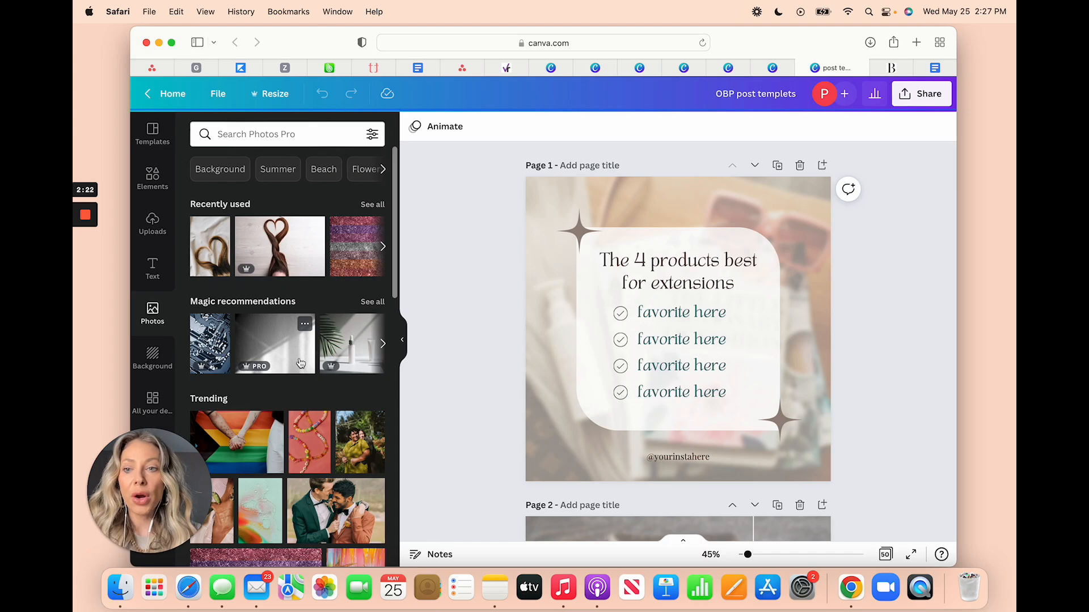
scroll(300, 363, "down", 10)
scroll(300, 339, "up", 5)
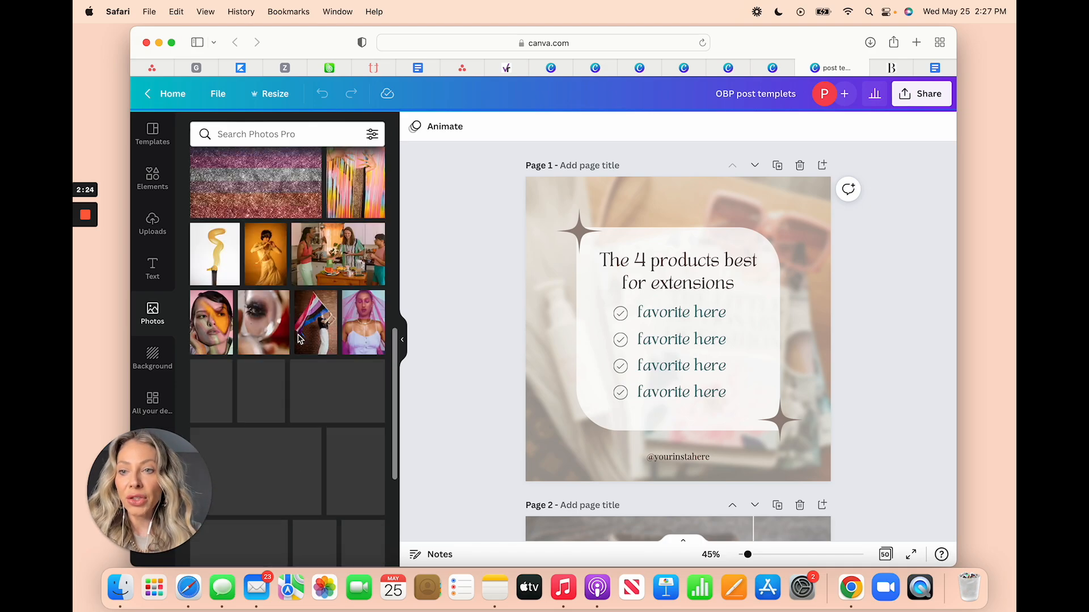
- Search the stock photos for "hair" and skim the matching images
left_click(329, 128)
type("hair")
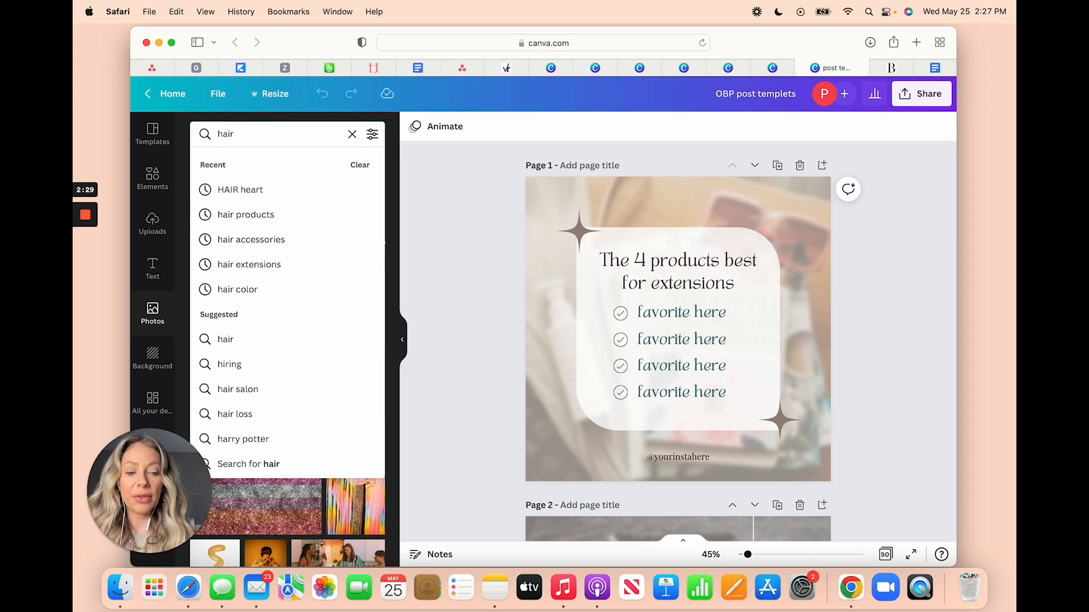
key("Return")
scroll(295, 421, "down", 3)
scroll(295, 422, "up", 5)
- Replace the photo search term with "hair products" and run the search
left_click(291, 134)
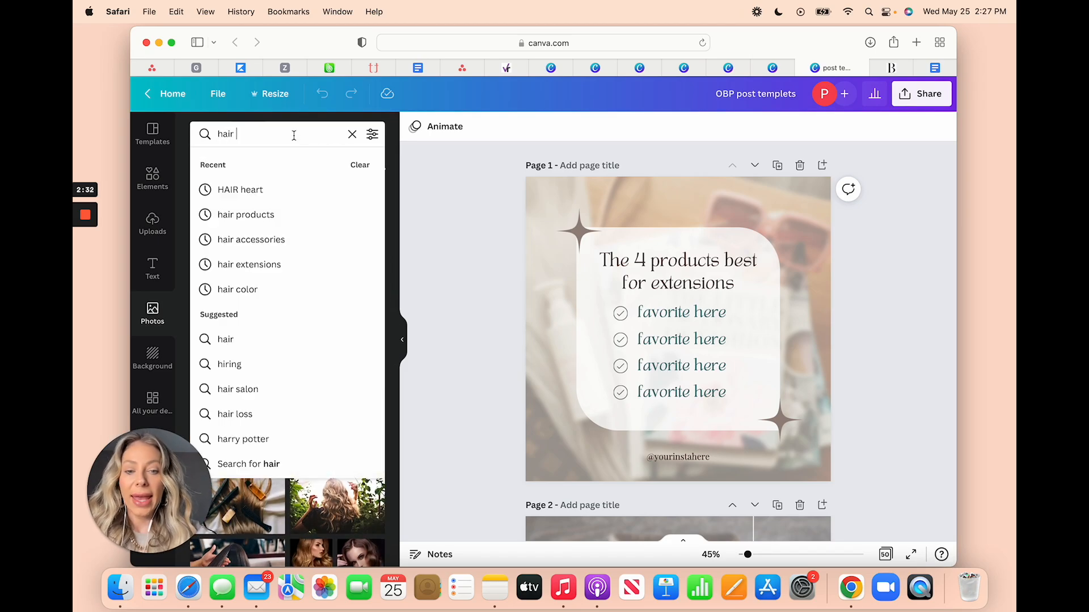
key("BackSpace")
key("BackSpace")
key("BackSpace")
key("BackSpace")
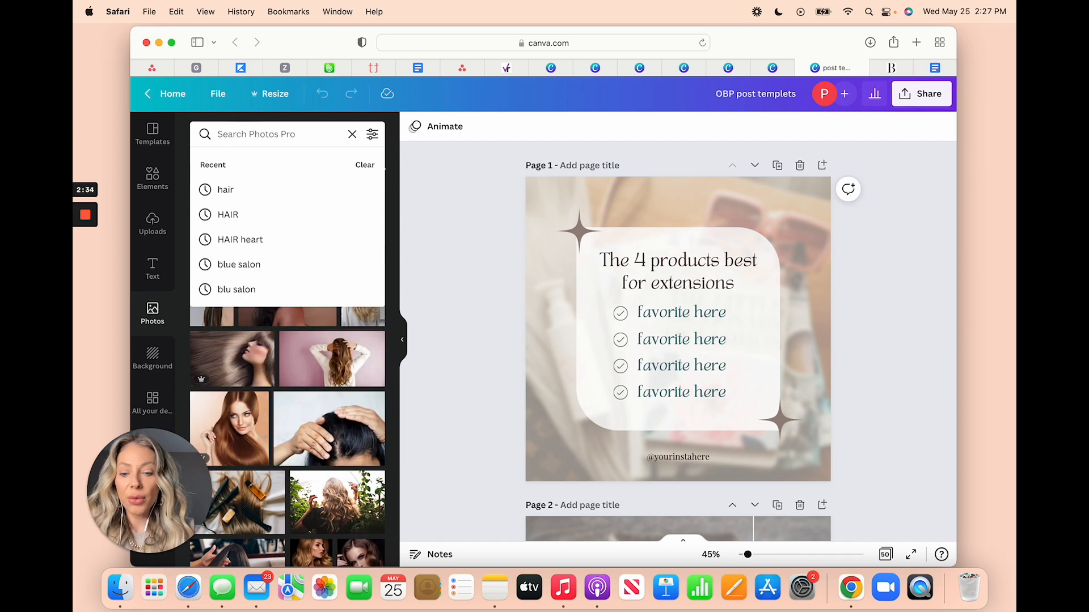
type("hair pro")
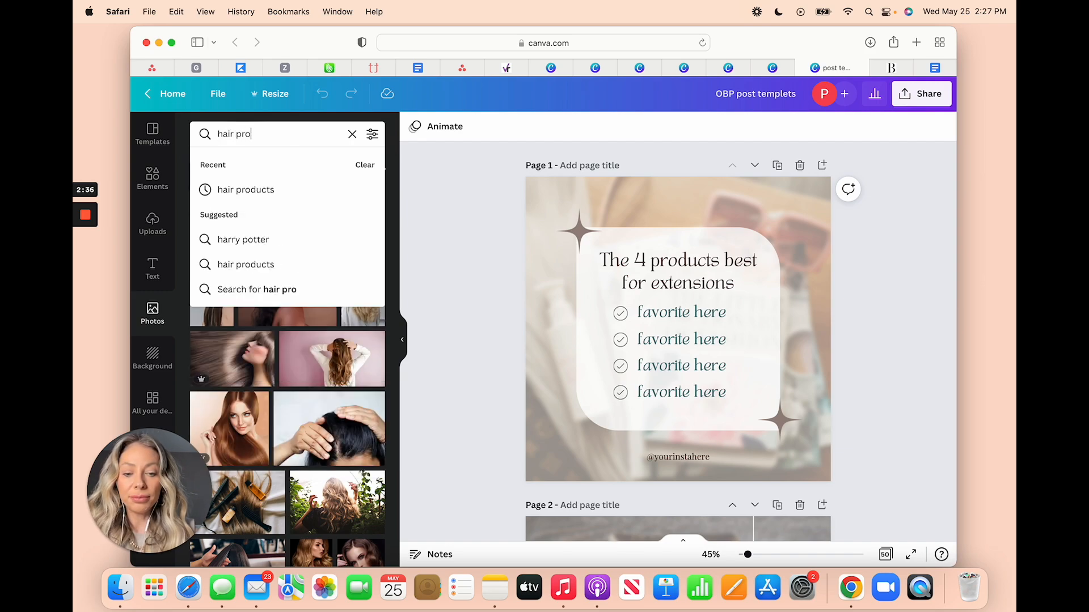
type("ducta")
key("Return")
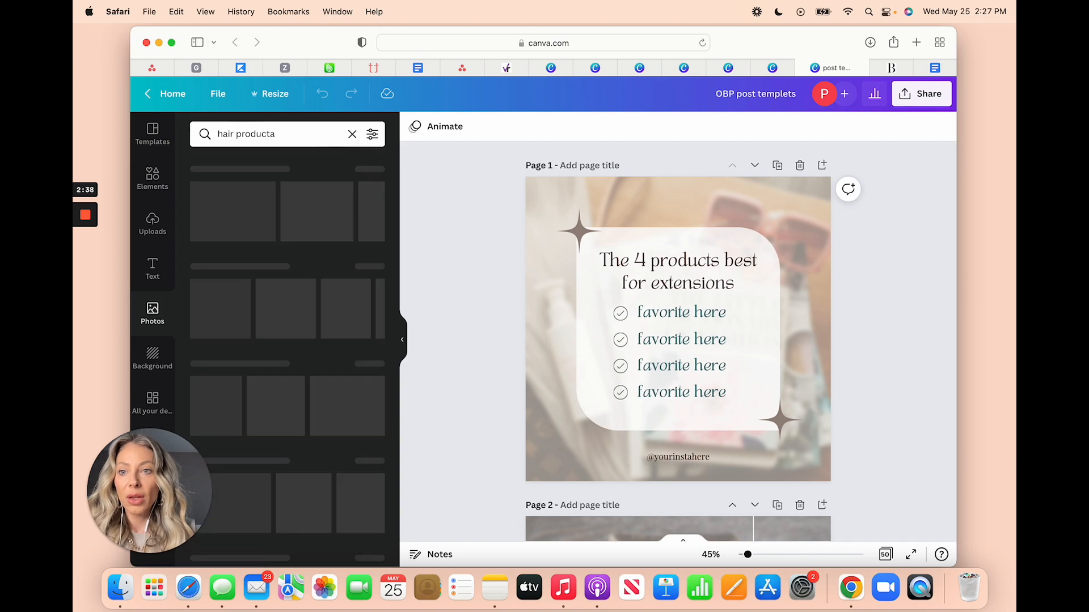
key("BackSpace")
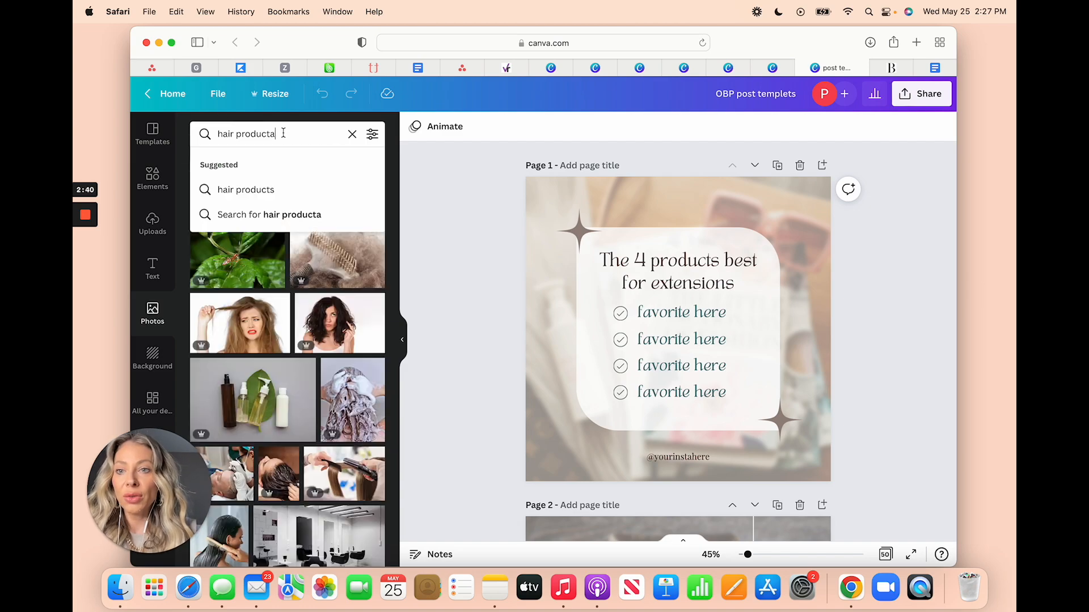
type("s")
key("Return")
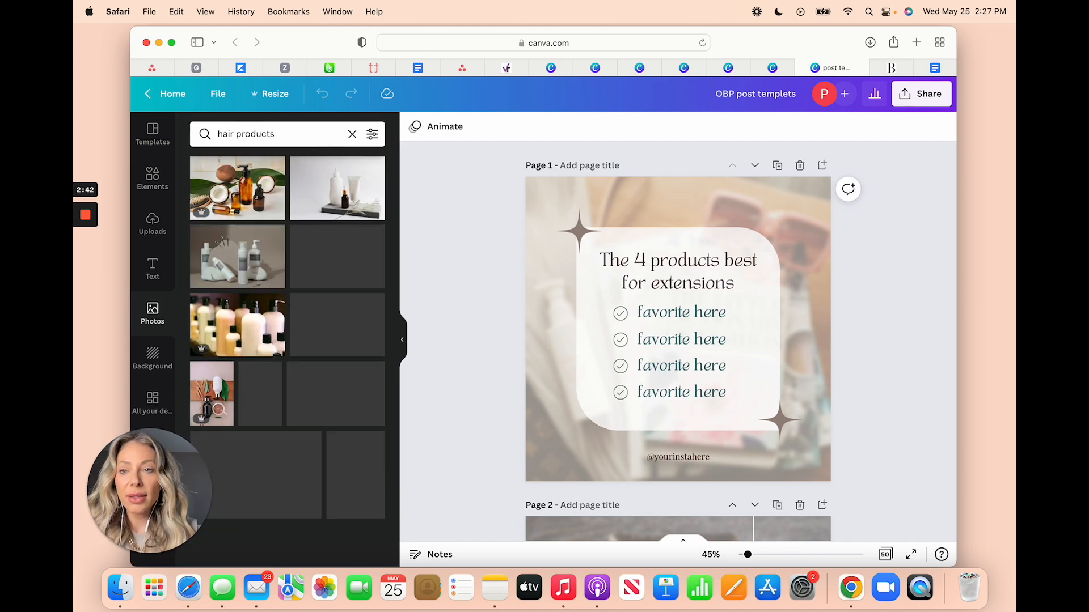
- Look through the hair product photos, comparing the free images with those marked as Pro
scroll(272, 406, "down", 3)
scroll(273, 405, "down", 3)
scroll(271, 401, "up", 6)
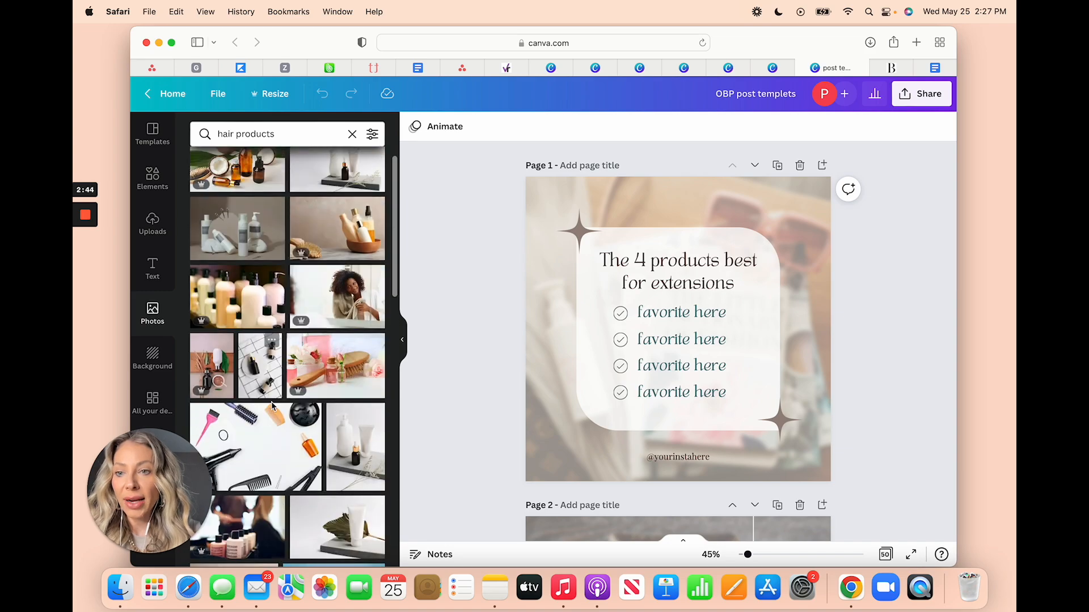
scroll(288, 380, "up", 1)
scroll(288, 380, "down", 15)
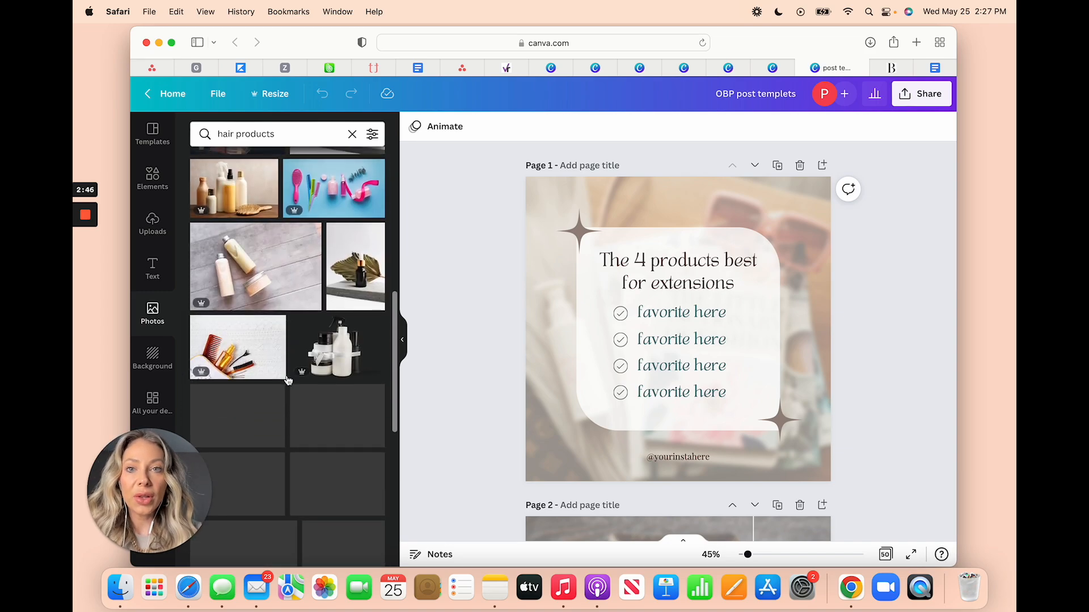
scroll(272, 442, "down", 3)
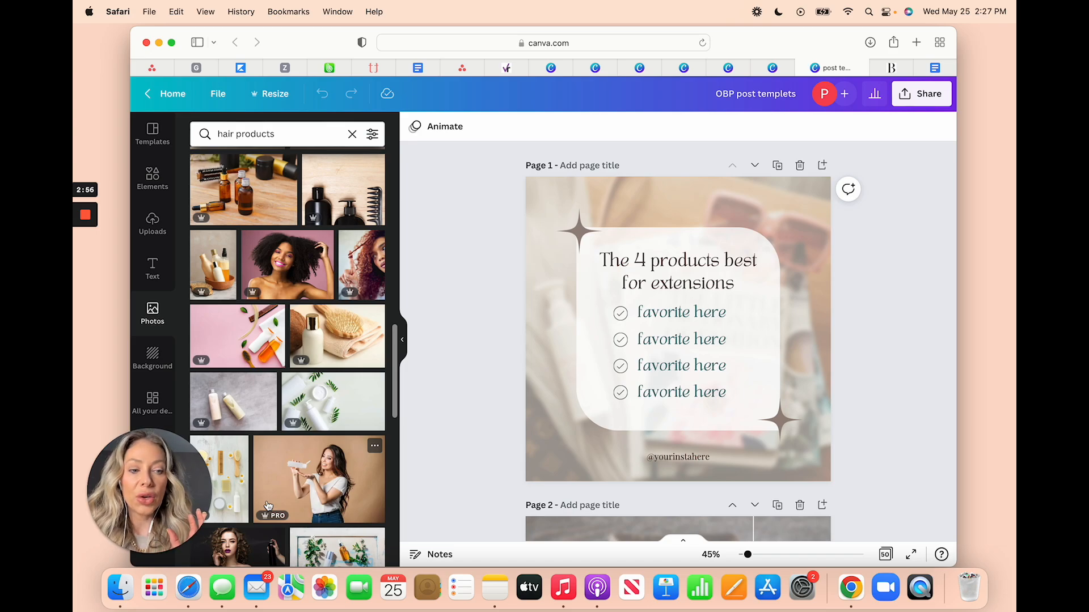
scroll(268, 506, "down", 10)
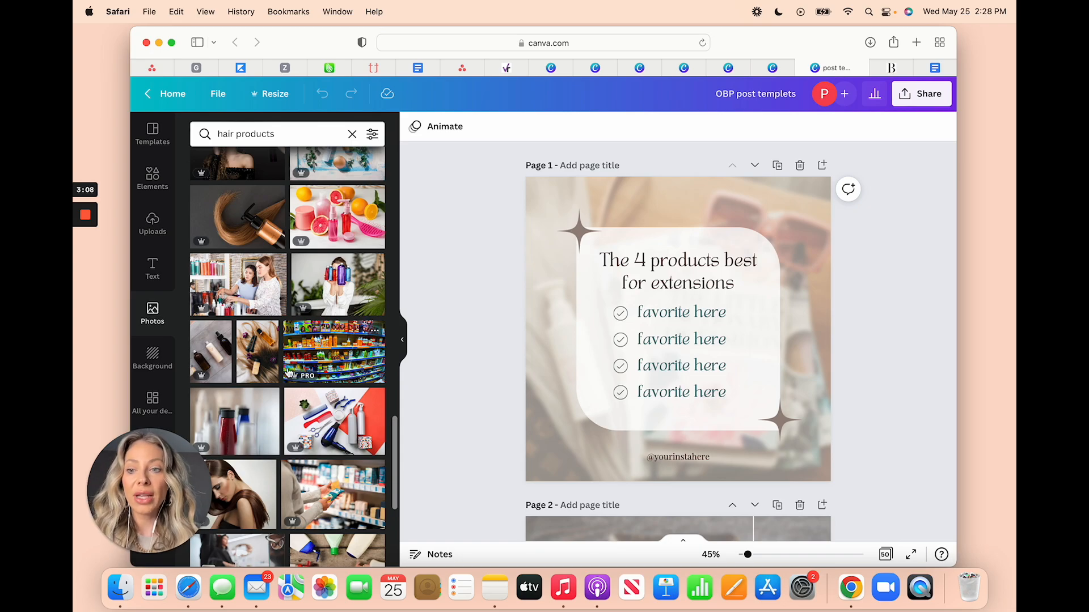
- Browse the background categories and the Patterns row, and search the backgrounds for "pink"
left_click(164, 358)
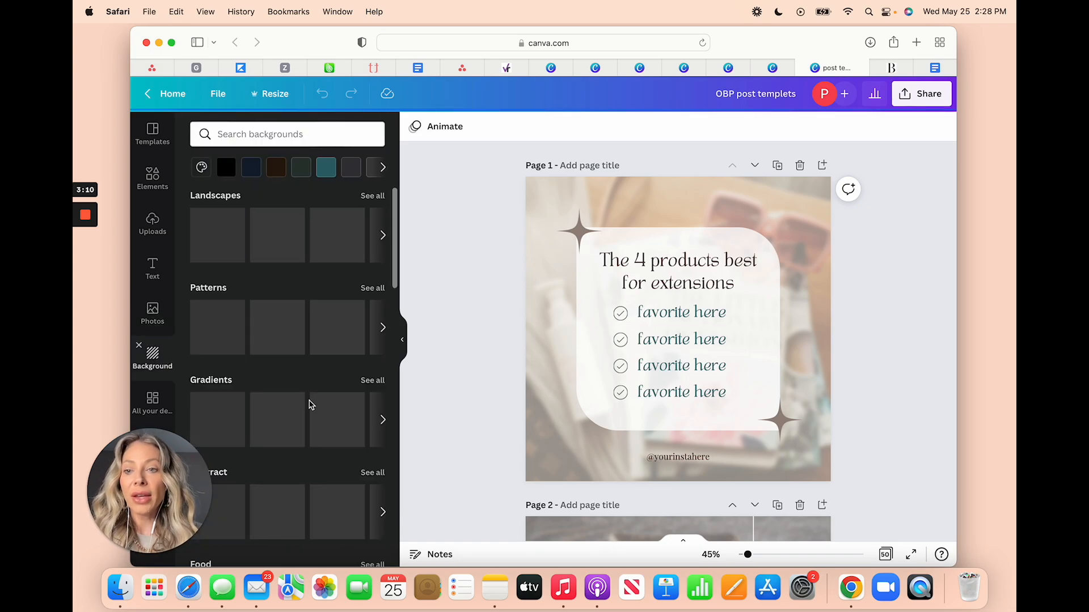
scroll(255, 454, "down", 3)
scroll(278, 448, "up", 1)
scroll(282, 447, "down", 2)
left_click_drag(178, 506, 822, 500)
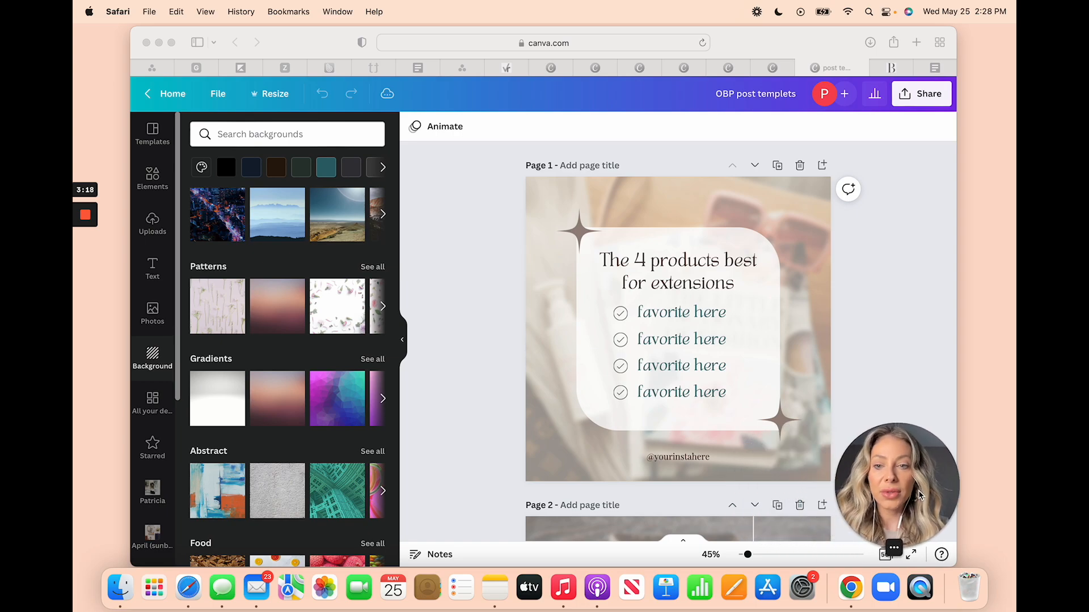
left_click(385, 316)
left_click(384, 311)
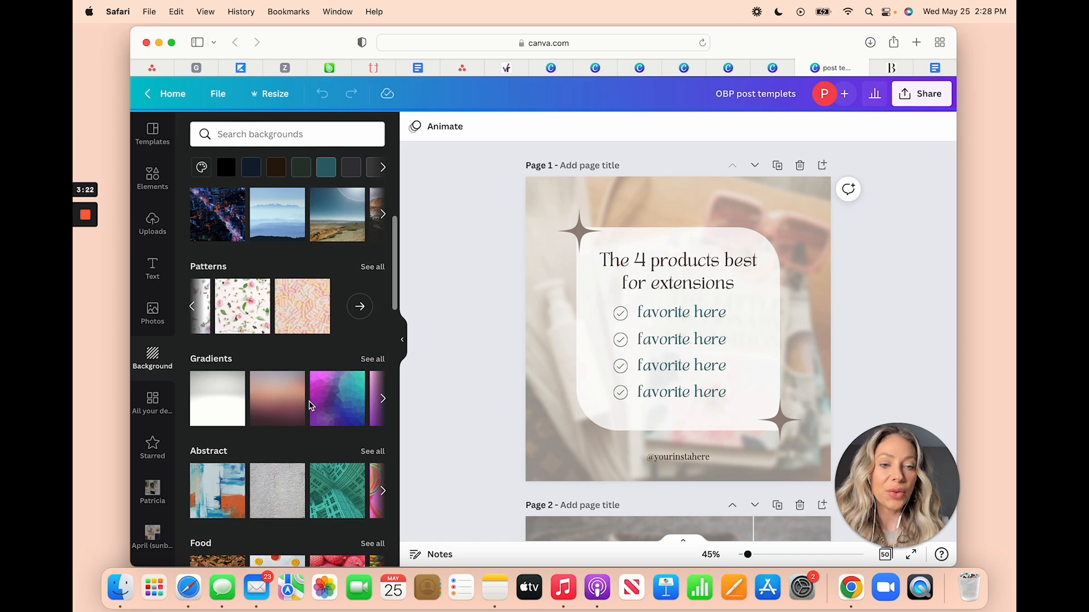
type("pink")
key("Return")
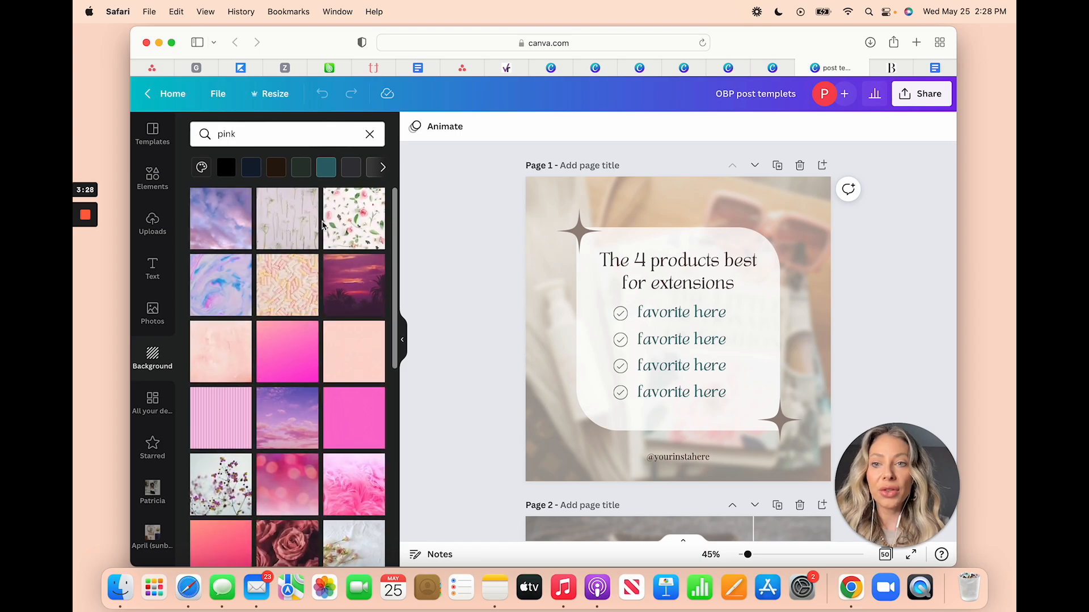
- Try a solid teal background colour on page 1 and undo the change
left_click(326, 169)
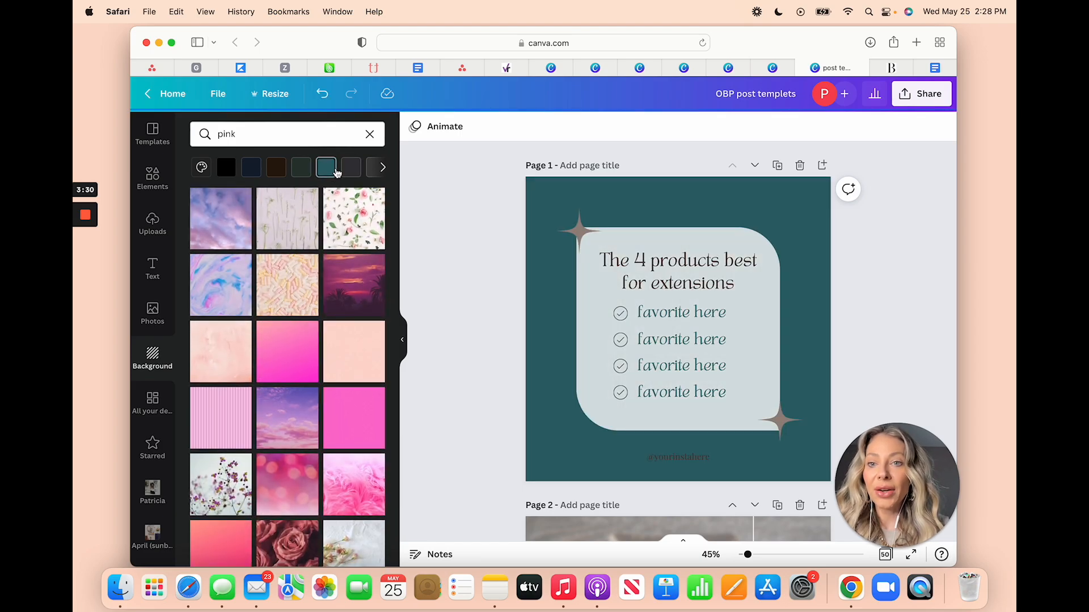
left_click(806, 317)
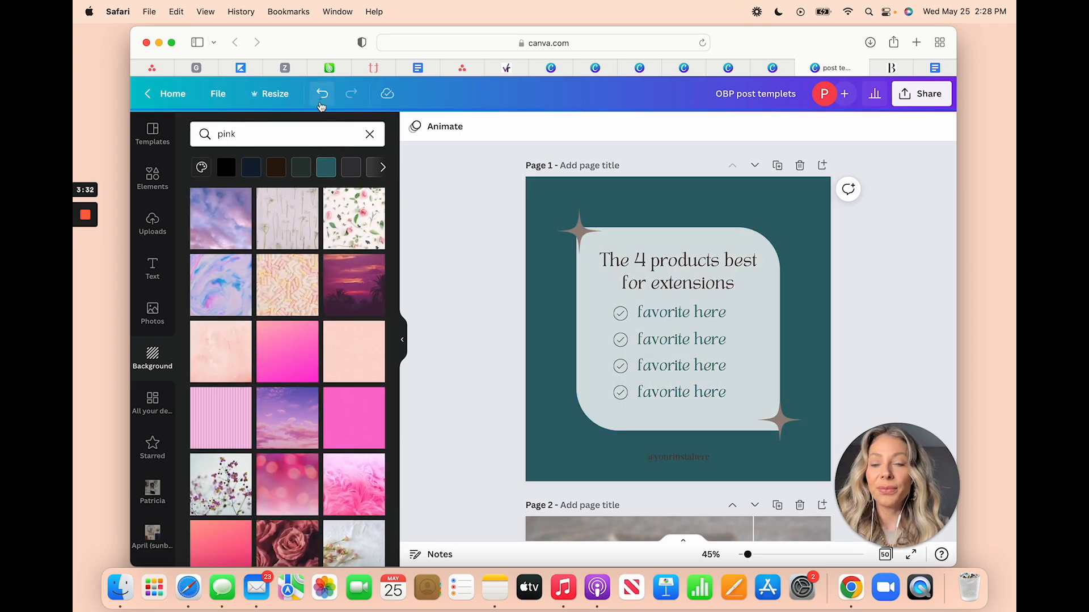
left_click(322, 93)
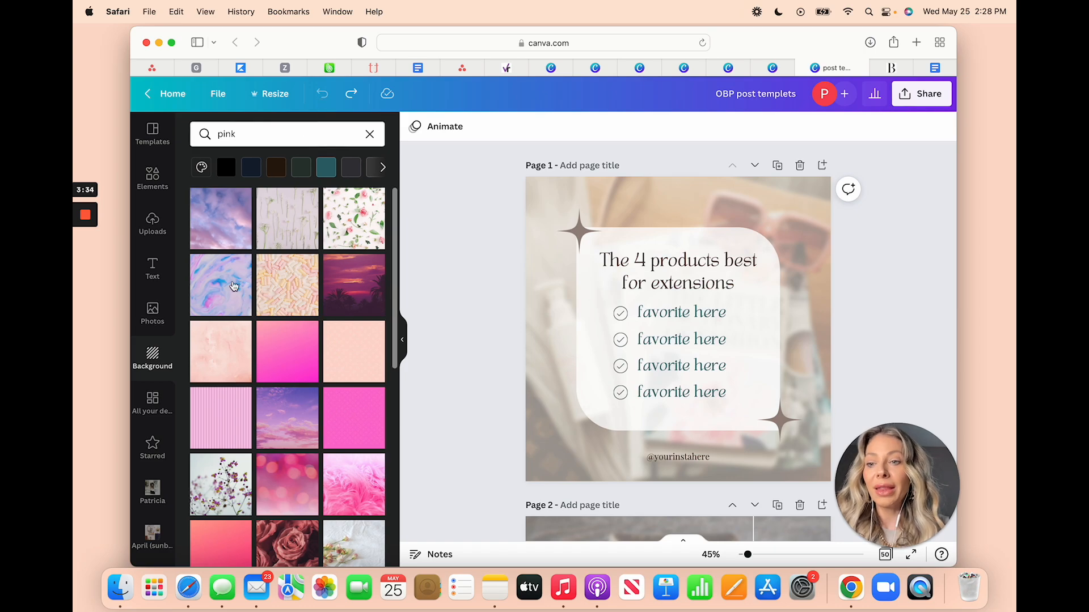
- Look over the existing designs and the starred items, and return to the Instagram post templates
left_click(153, 401)
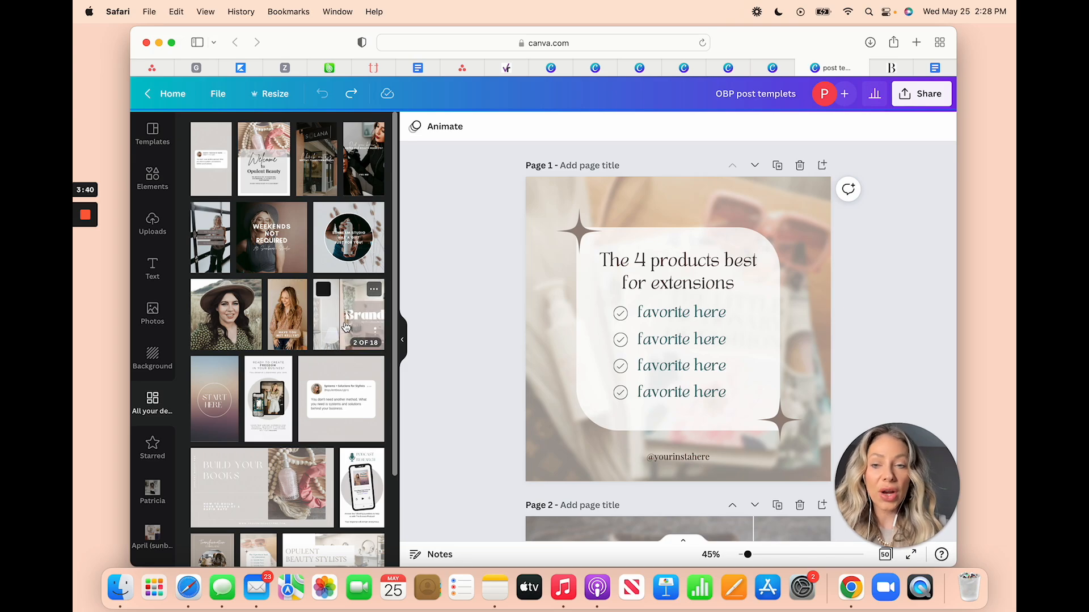
left_click(154, 448)
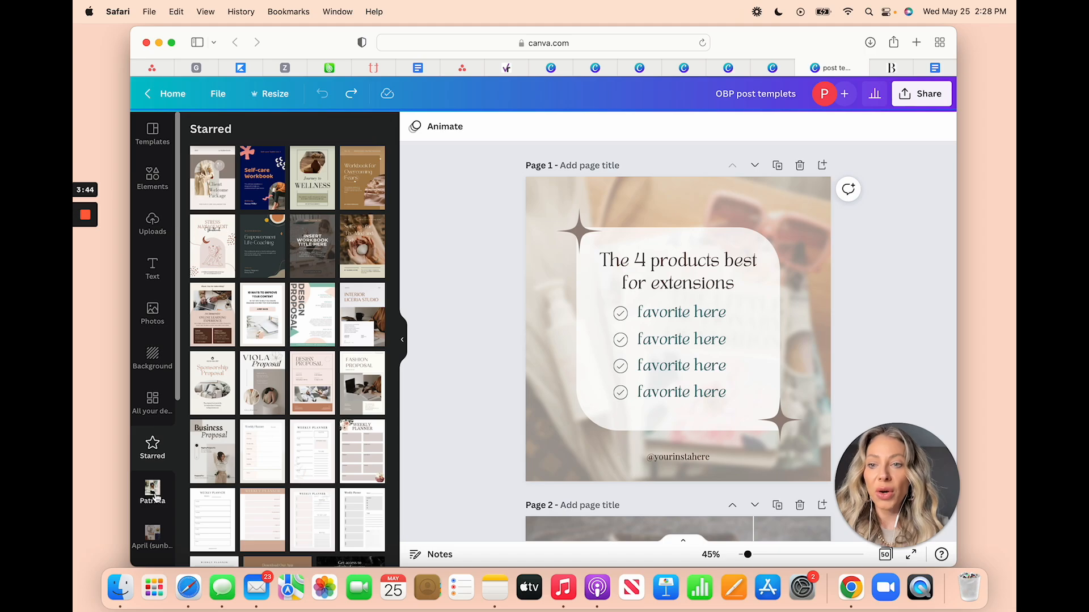
left_click(152, 133)
scroll(281, 270, "down", 1)
scroll(282, 269, "up", 1)
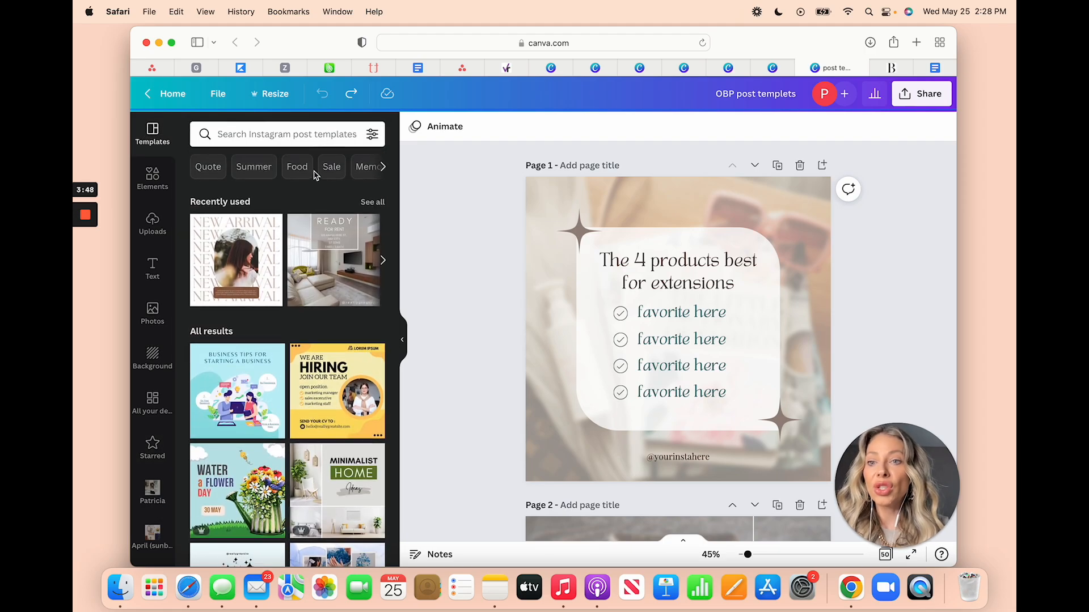
- Search the Instagram post templates for "boho"
left_click(290, 136)
type("boho")
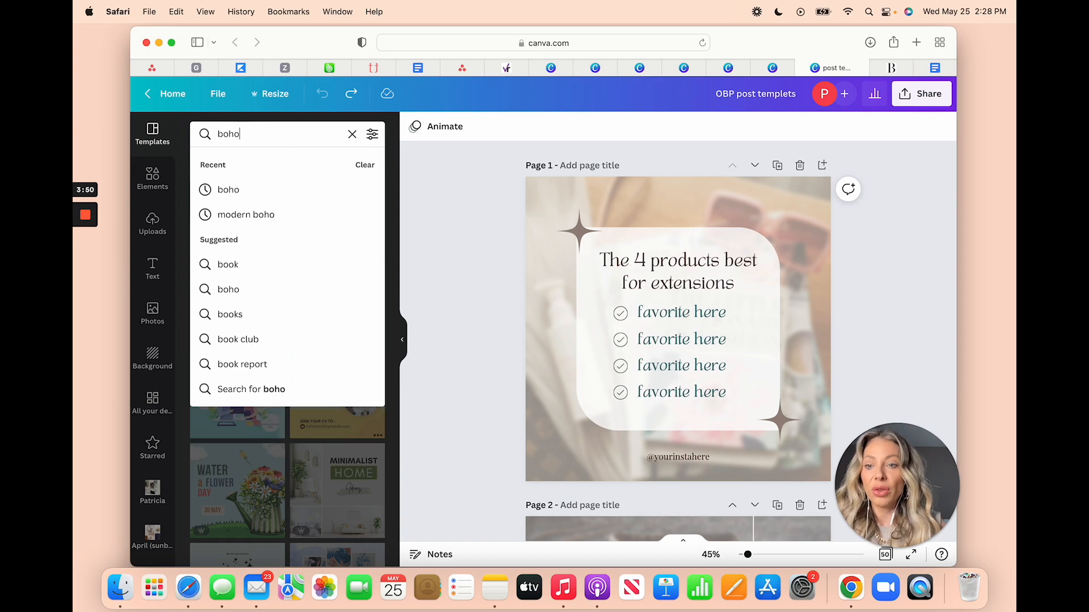
key("Return")
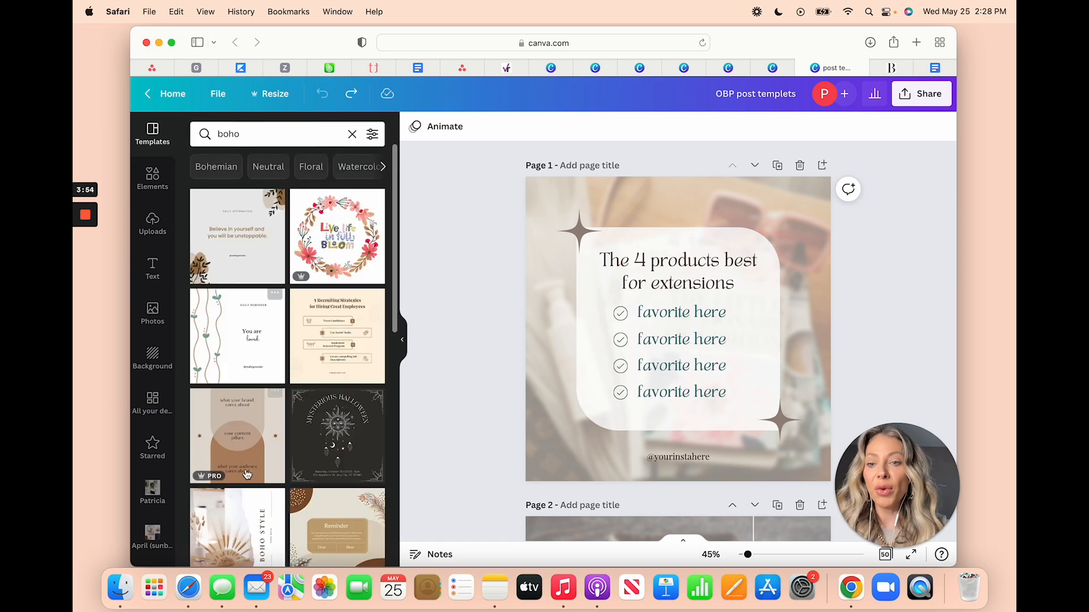
- Look through the photos in the first two personal photo folders pinned to the editor
left_click(159, 501)
scroll(281, 424, "down", 10)
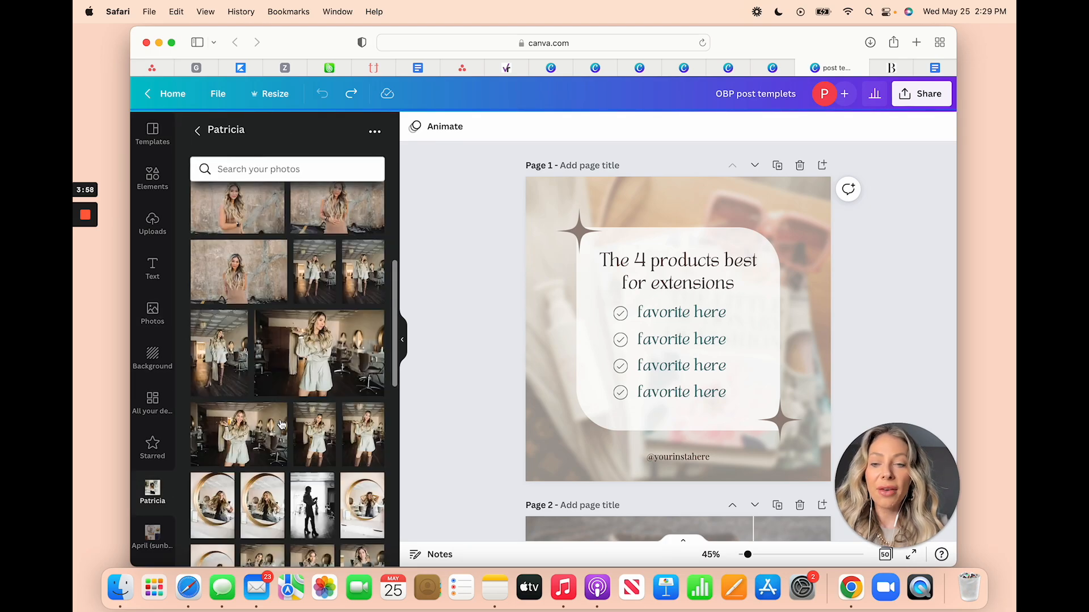
scroll(281, 424, "down", 15)
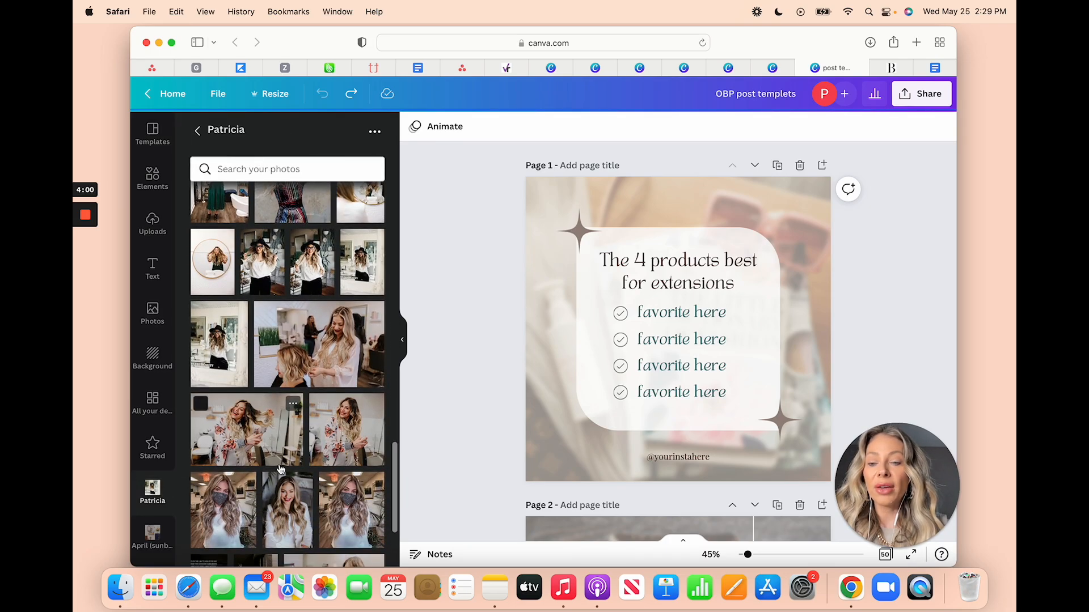
scroll(280, 470, "down", 3)
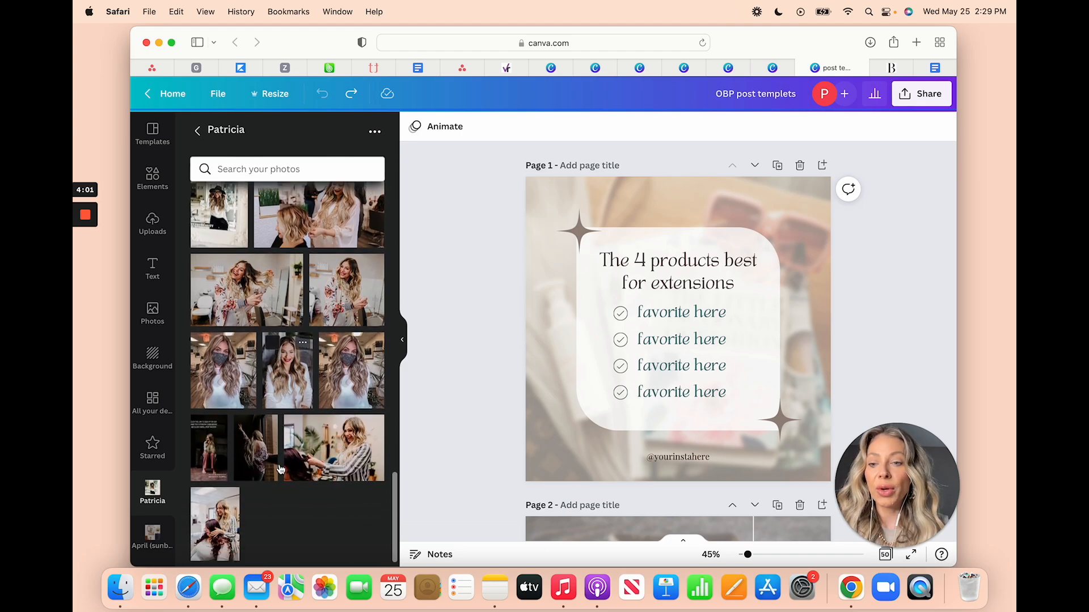
left_click(148, 539)
left_click_drag(178, 391, 183, 511)
scroll(183, 512, "down", 1)
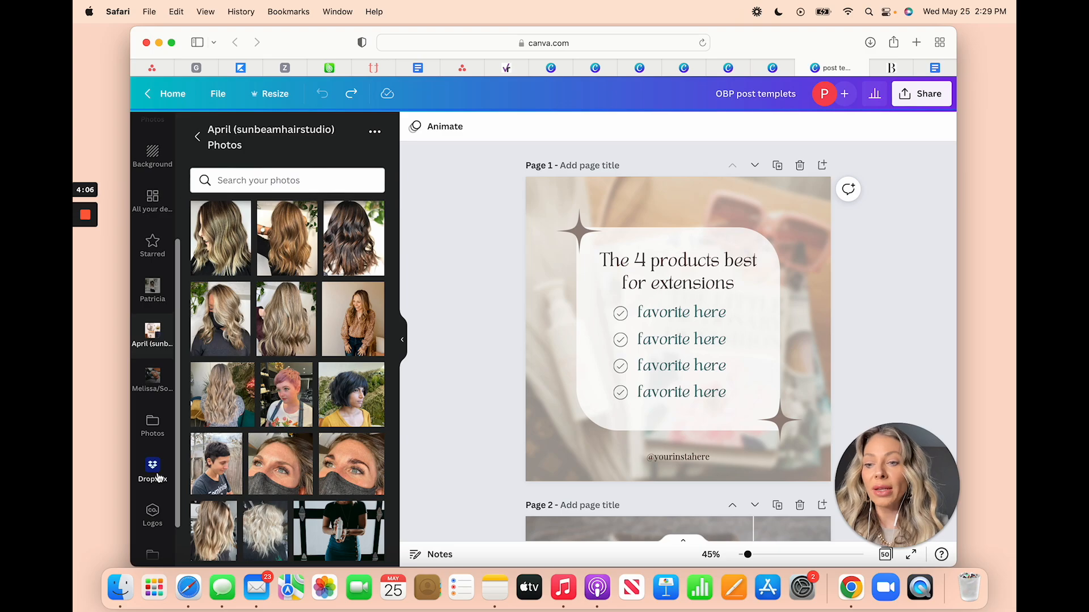
- Check the connected Dropbox files and the logos stored in the brand kit
left_click(158, 478)
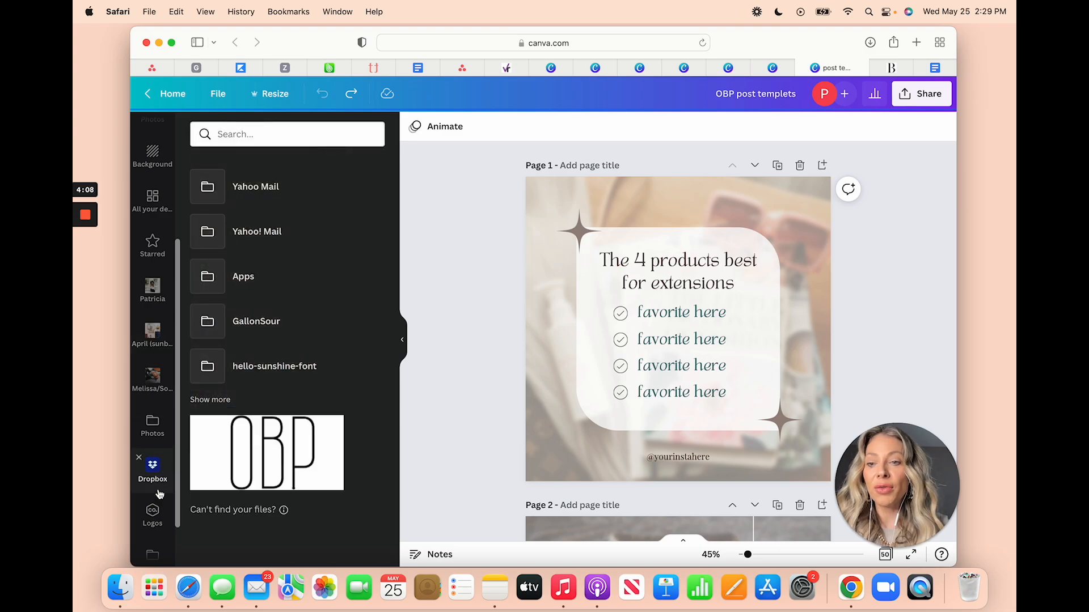
scroll(154, 499, "down", 2)
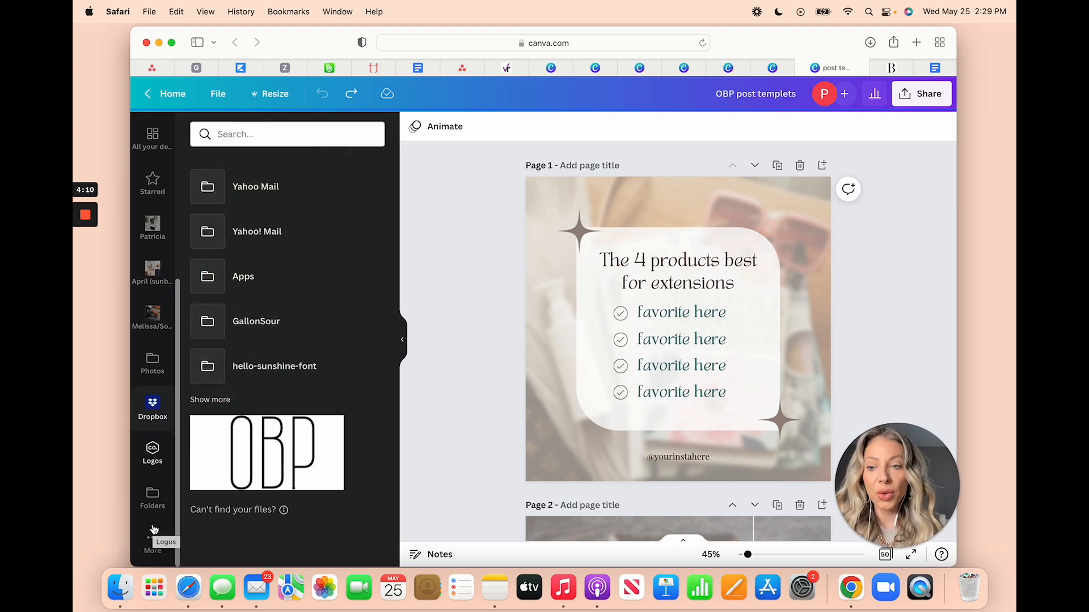
left_click(150, 450)
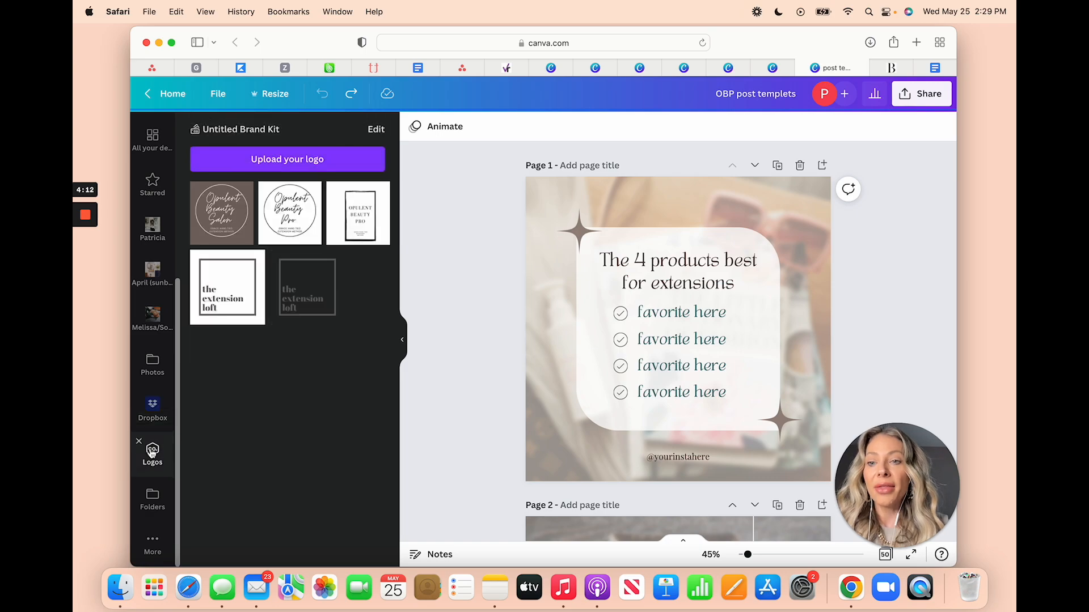
- Look through the full list of project folders, and select the background photo on page 1
left_click(155, 497)
scroll(266, 508, "down", 10)
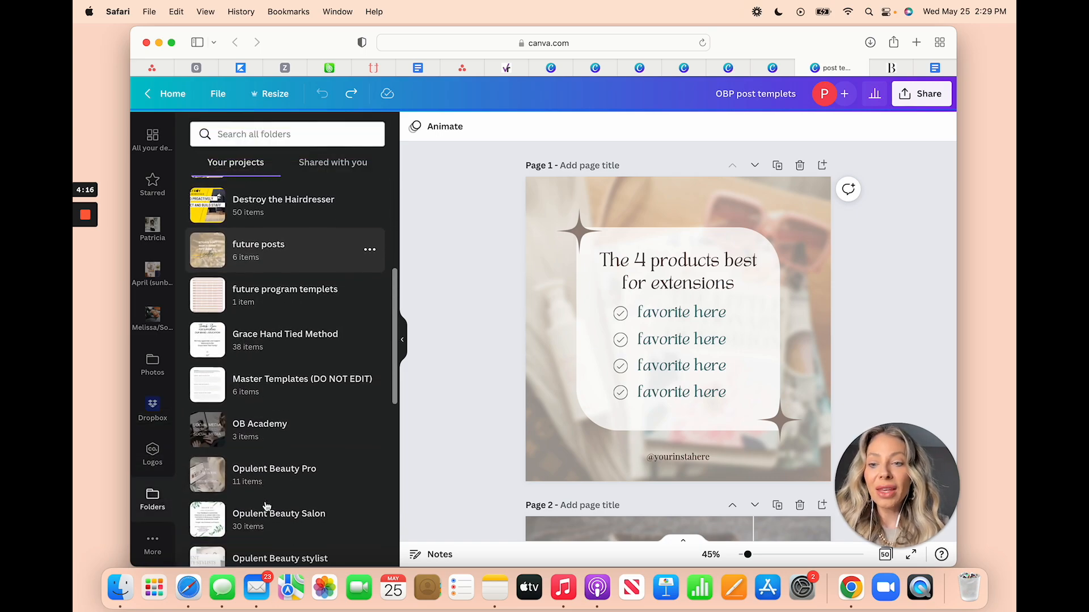
scroll(285, 290, "up", 10)
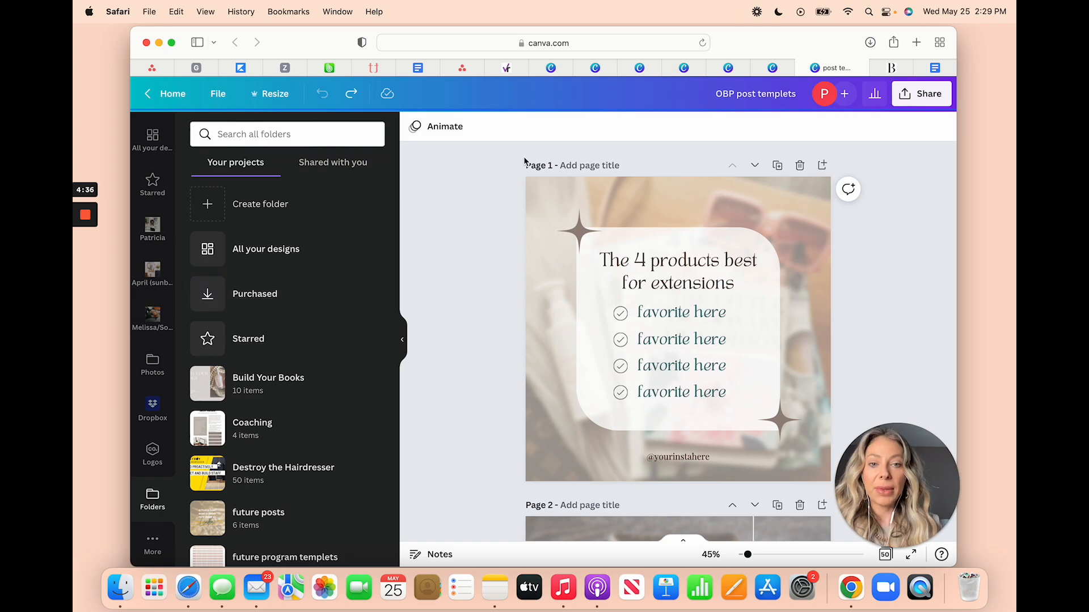
left_click(809, 214)
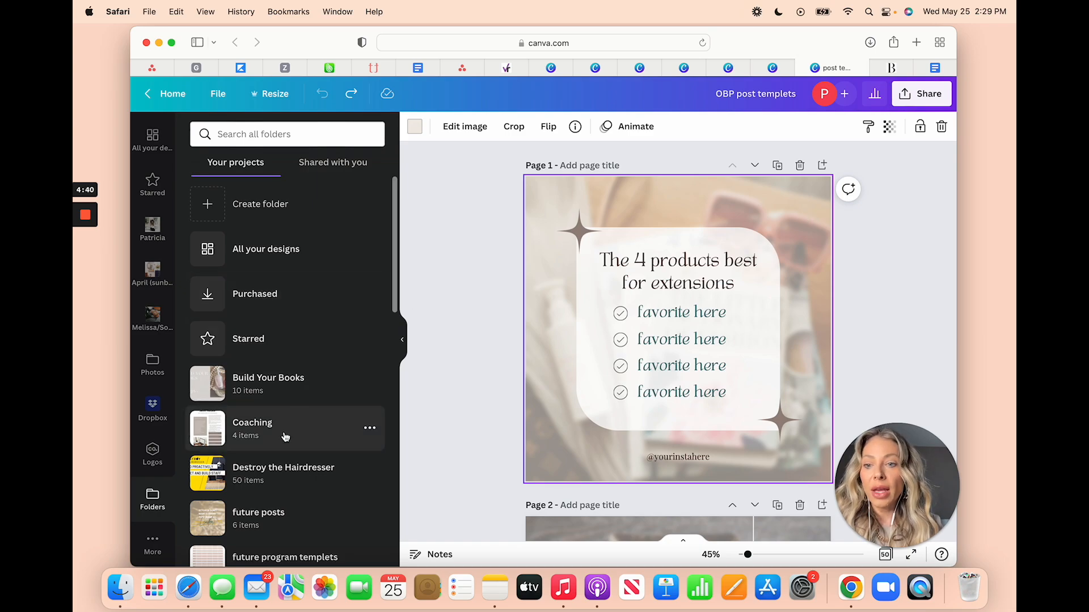
scroll(284, 437, "down", 5)
scroll(286, 359, "down", 7)
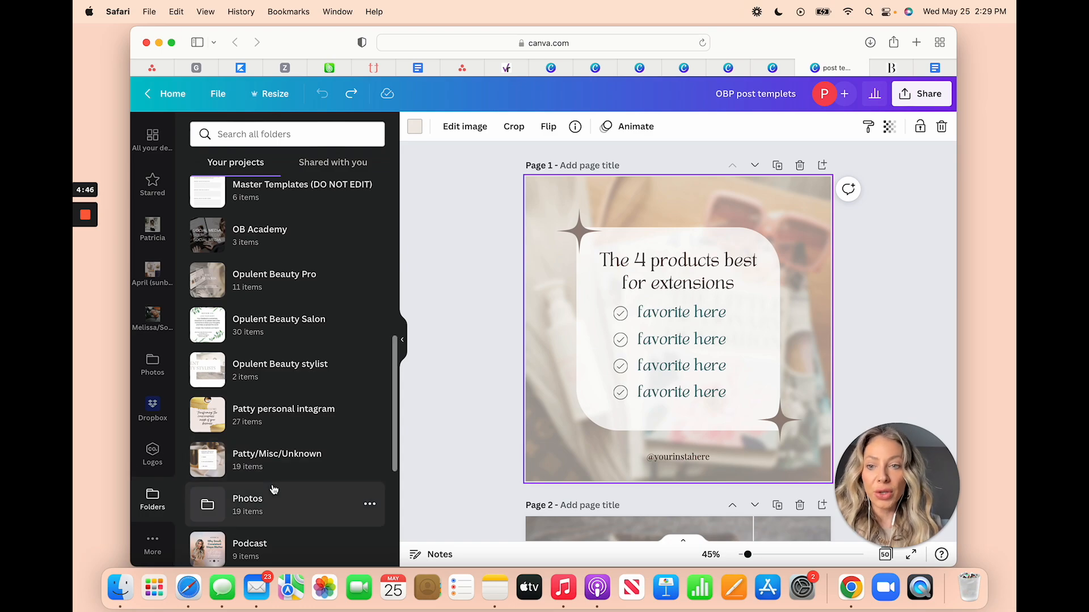
scroll(289, 454, "down", 7)
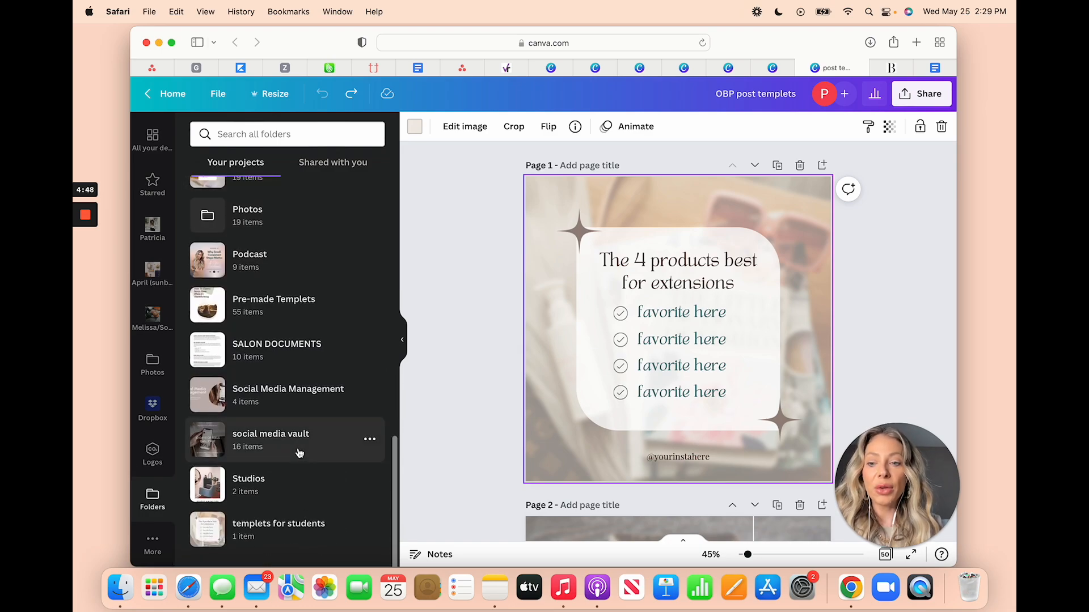
scroll(299, 452, "up", 5)
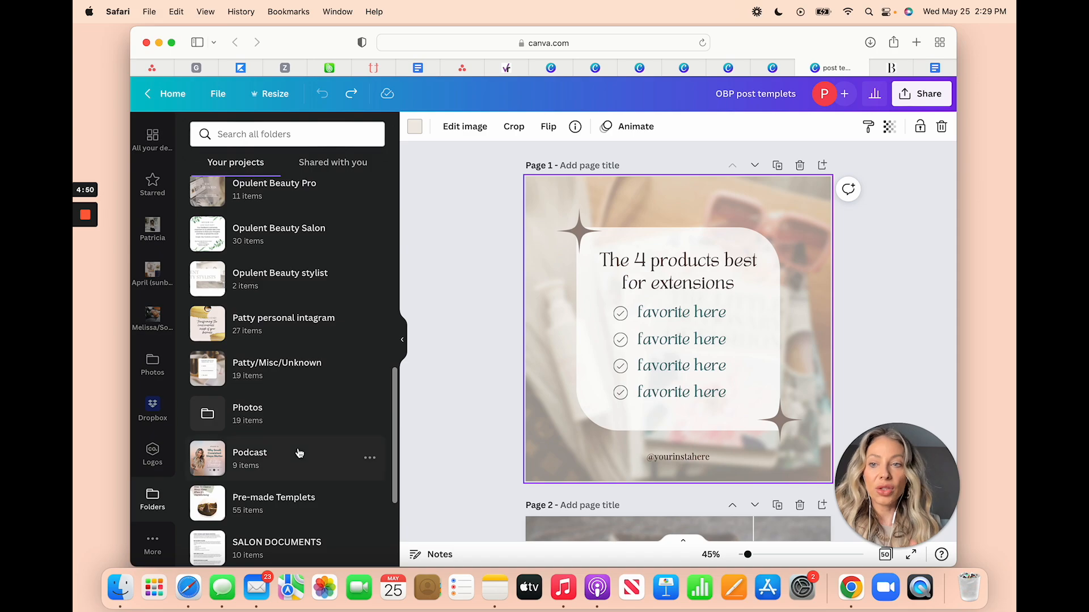
scroll(290, 369, "up", 15)
scroll(295, 372, "down", 12)
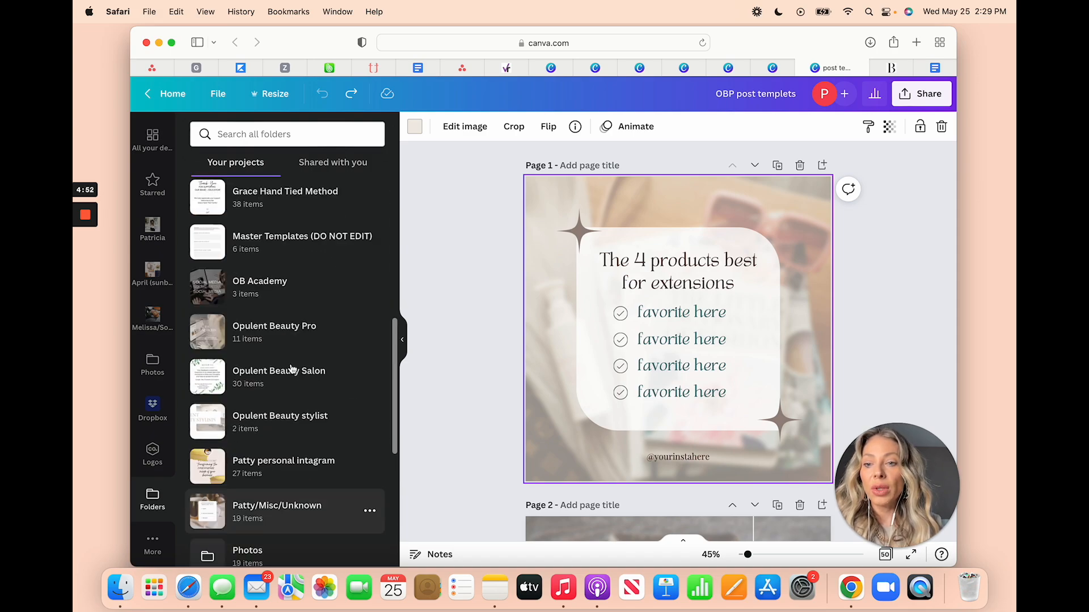
- Show all Dropbox folders and open Approved Stock Photos
left_click(153, 405)
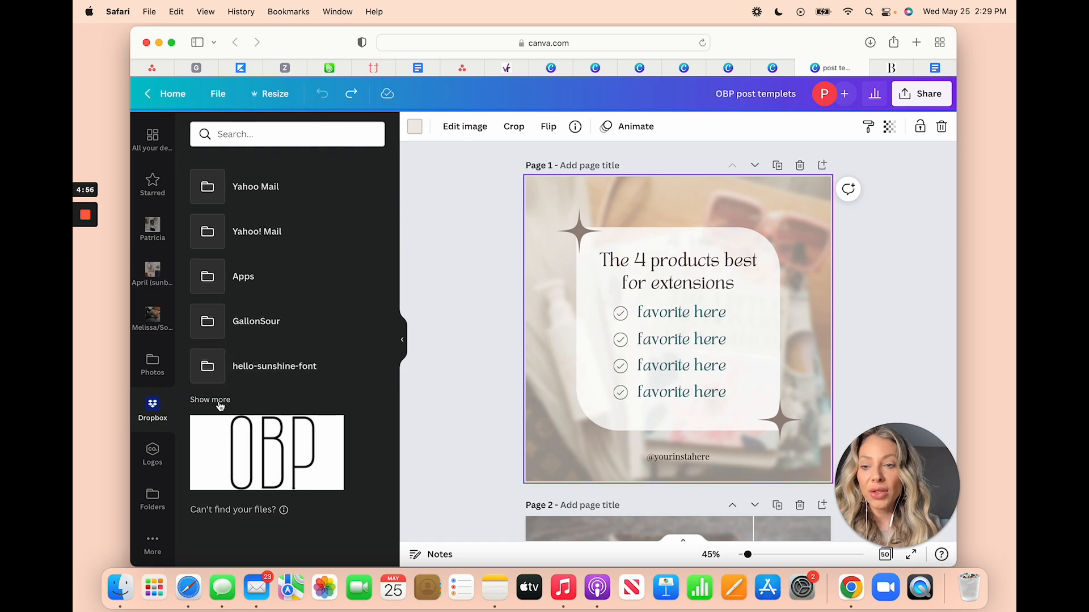
left_click(219, 400)
scroll(301, 431, "down", 10)
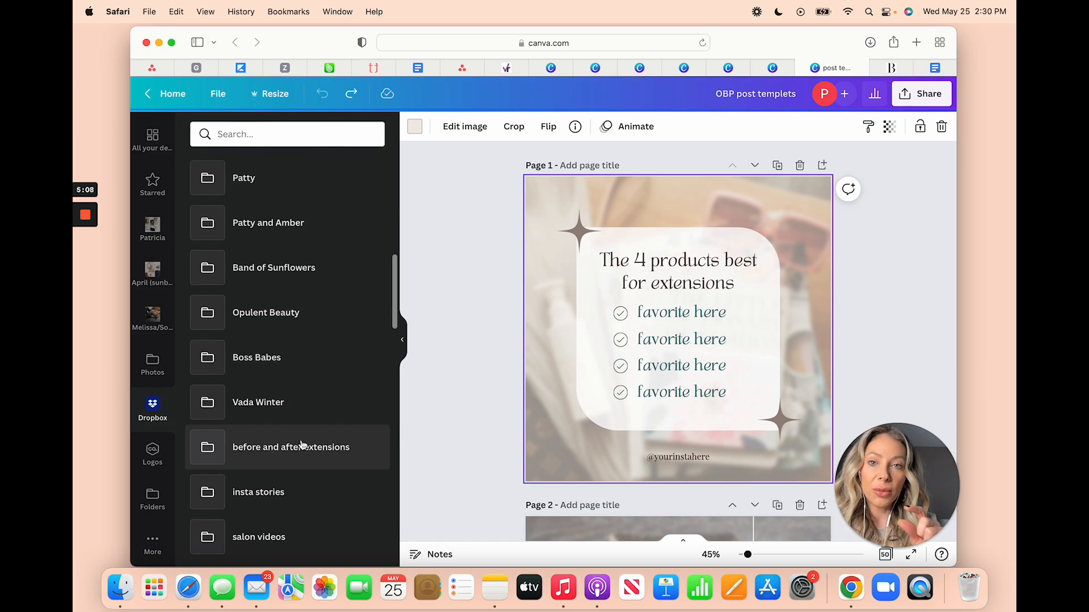
scroll(287, 522, "down", 12)
scroll(284, 535, "down", 12)
scroll(283, 536, "down", 1)
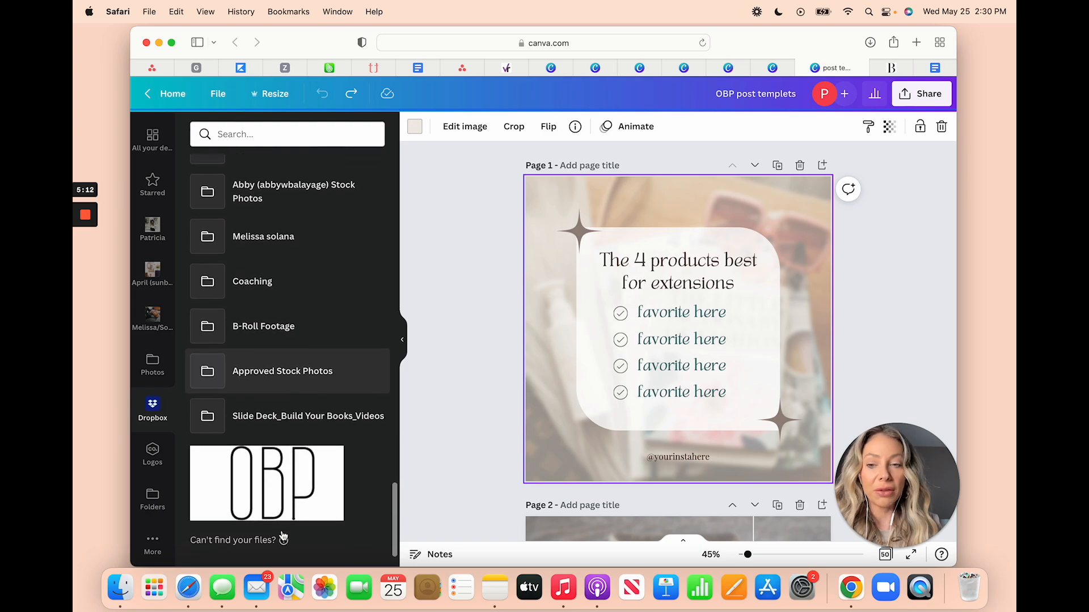
left_click(306, 372)
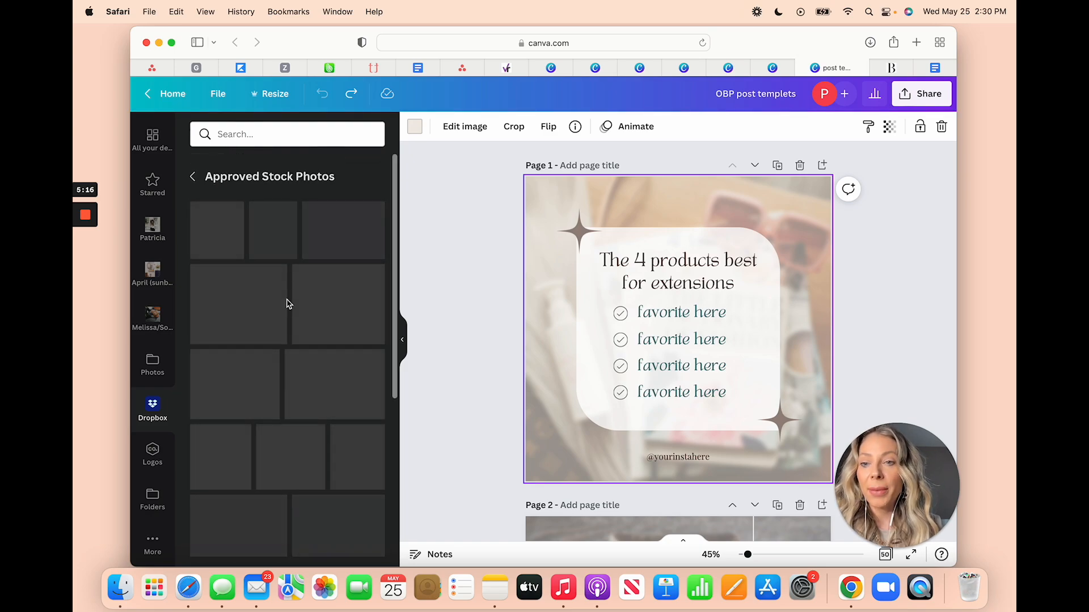
- Try another approved stock photo as the page 1 background and undo the replacement
left_click_drag(255, 312, 536, 305)
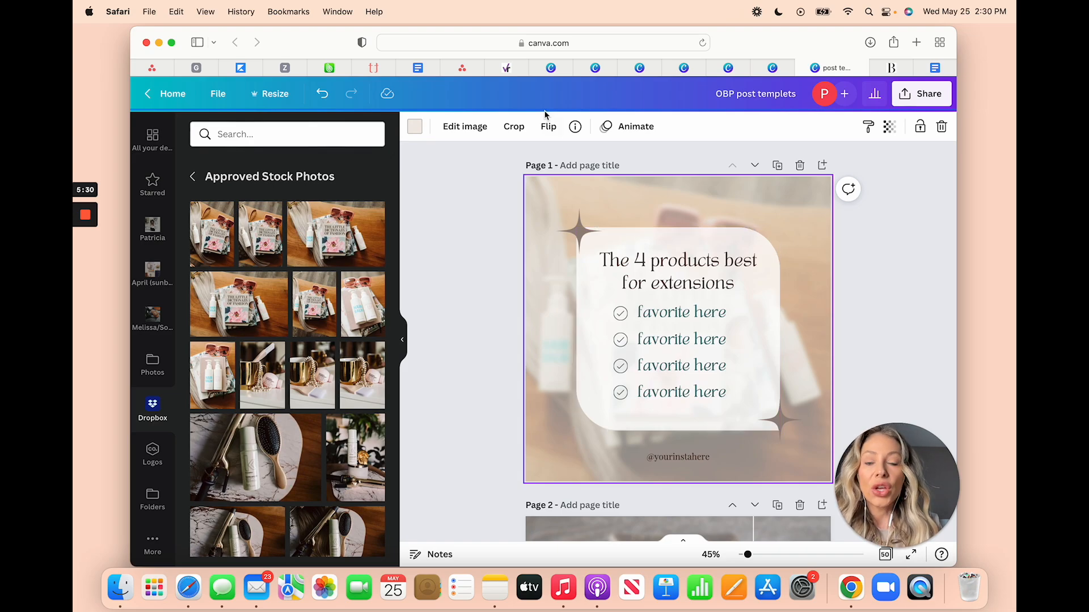
left_click(322, 95)
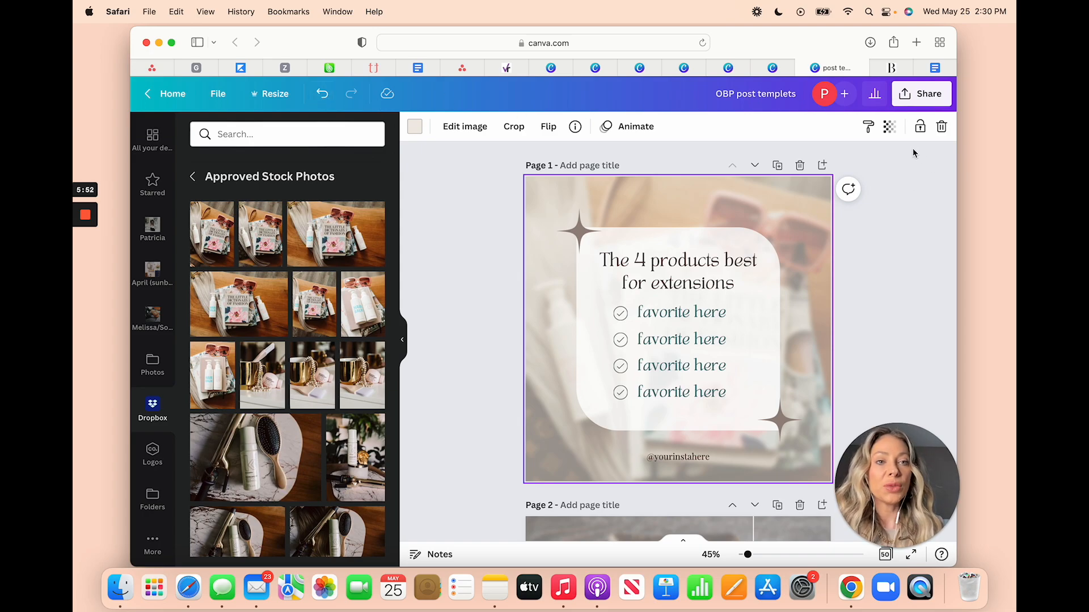
- Try a transparency of 98 on the page 1 background photo, and set it to 39
left_click(890, 126)
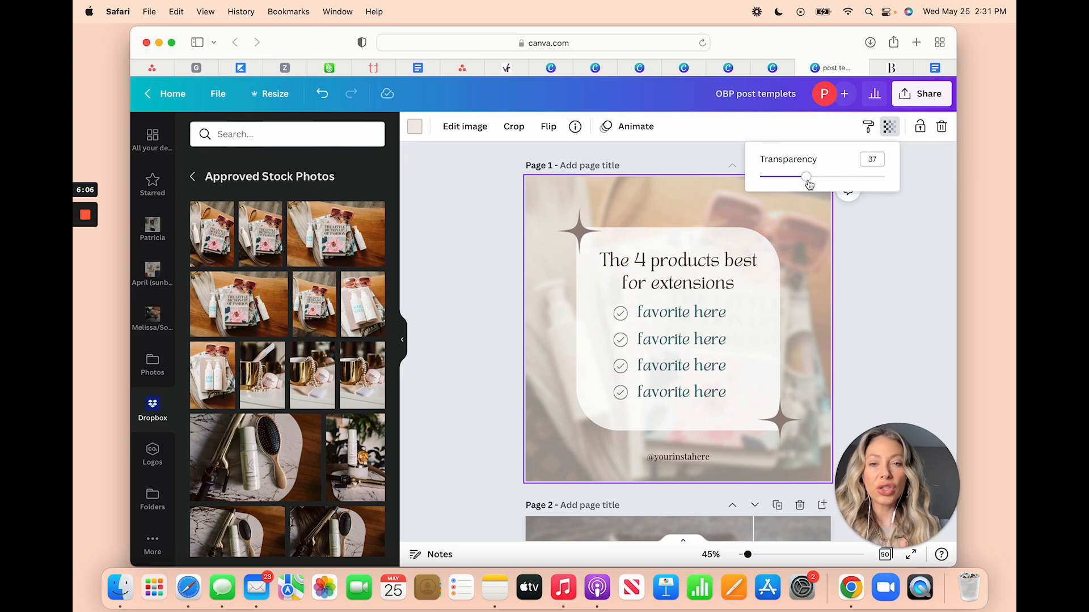
left_click_drag(809, 184, 881, 166)
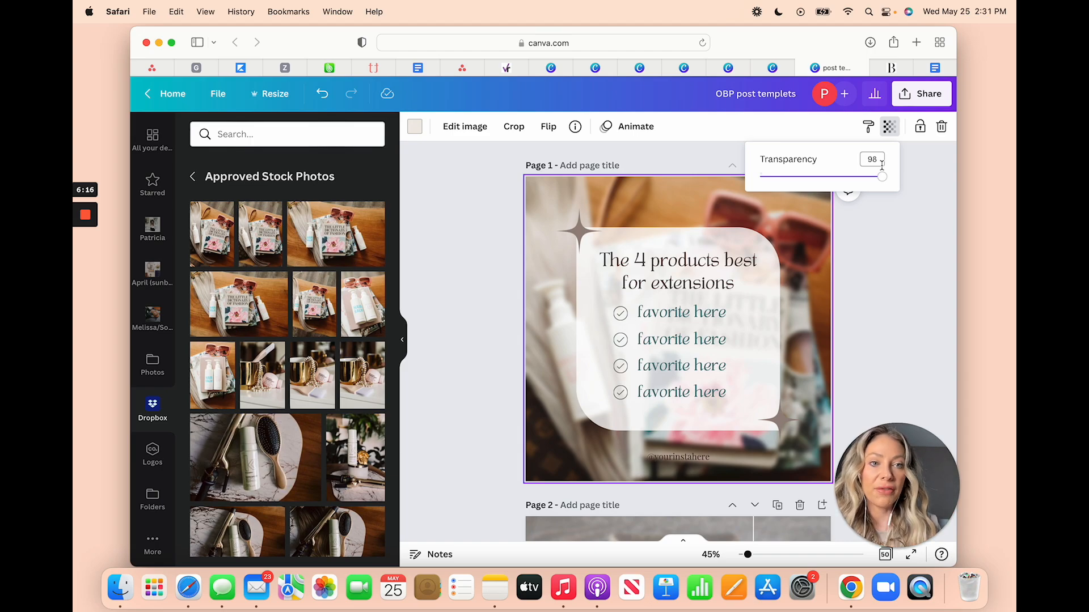
left_click_drag(879, 182, 810, 186)
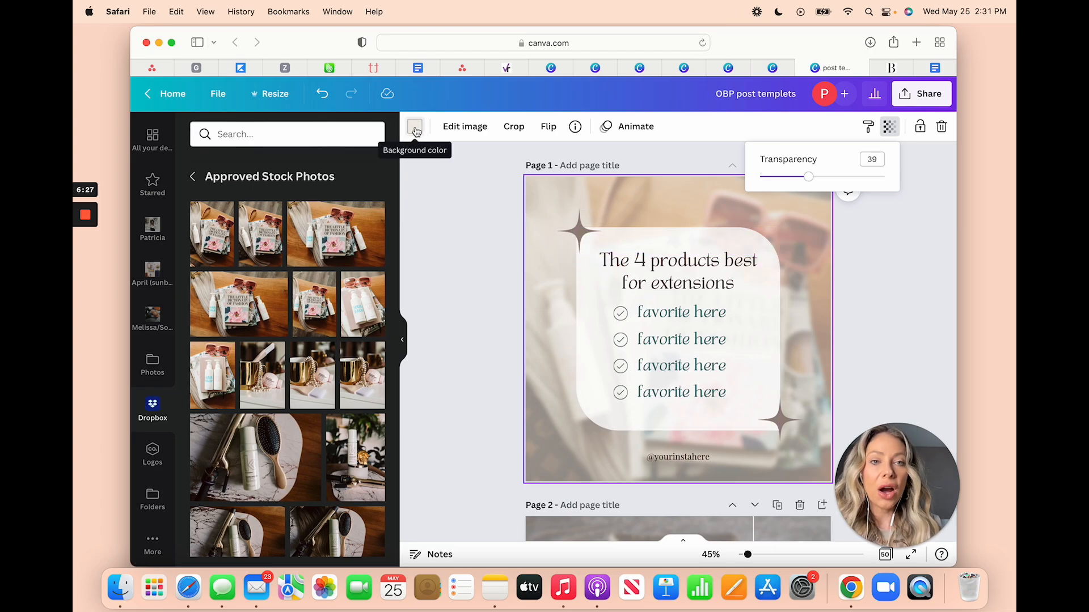
left_click(892, 127)
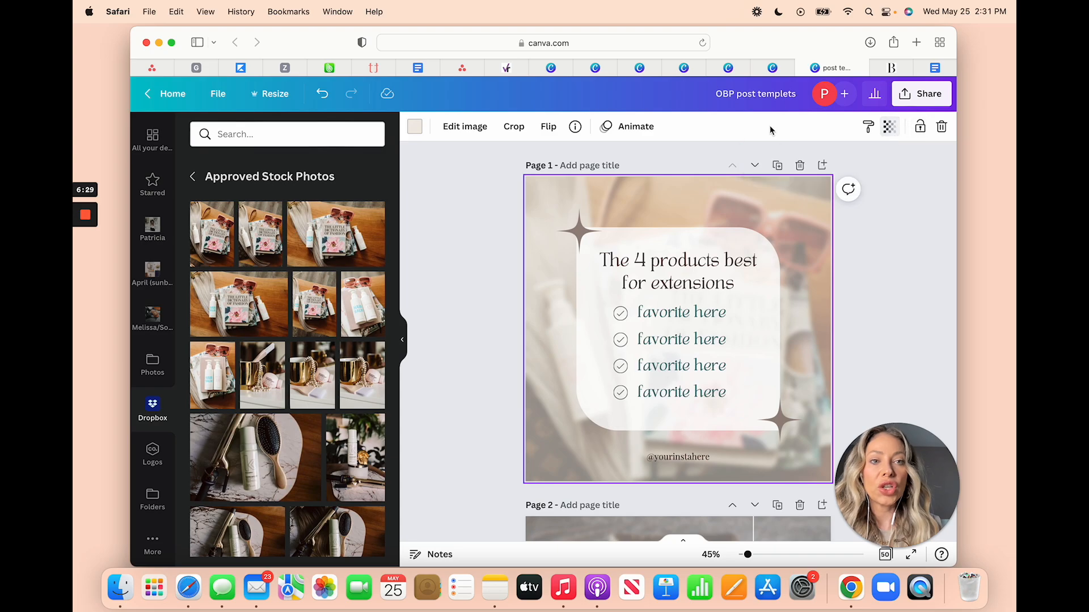
- Try dark teal, plum, dusty pink, bright pink and cyan behind the page 1 photo, and set the background color to a light beige
left_click(413, 130)
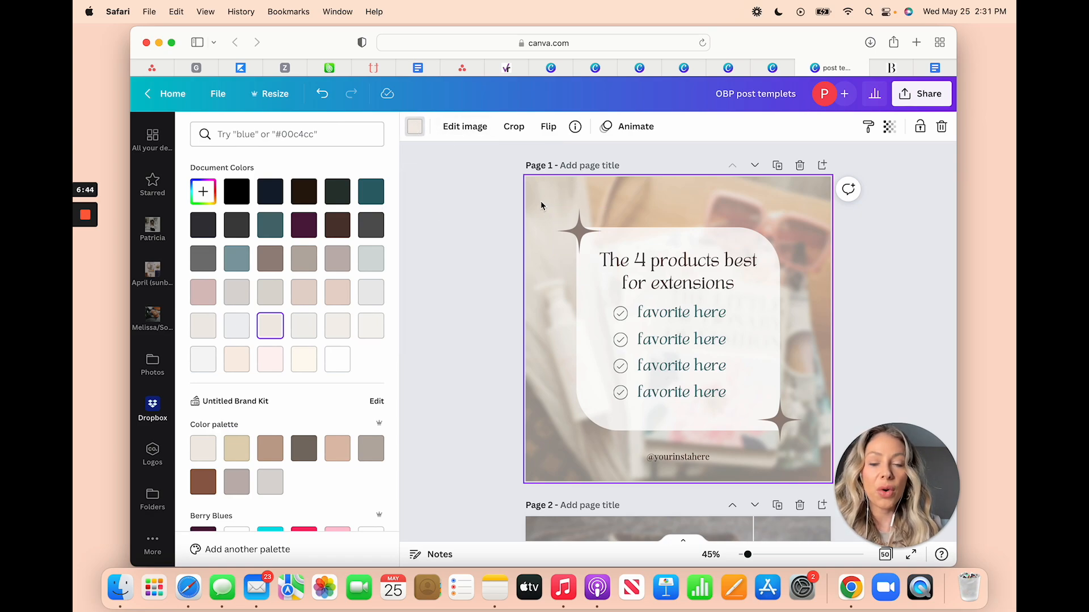
left_click(372, 193)
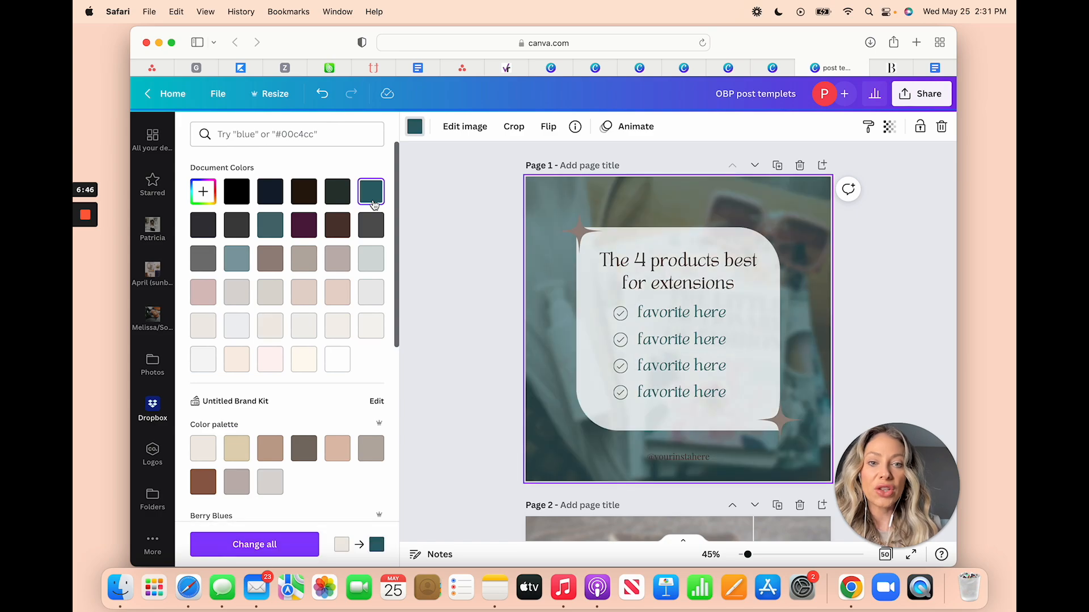
left_click(305, 226)
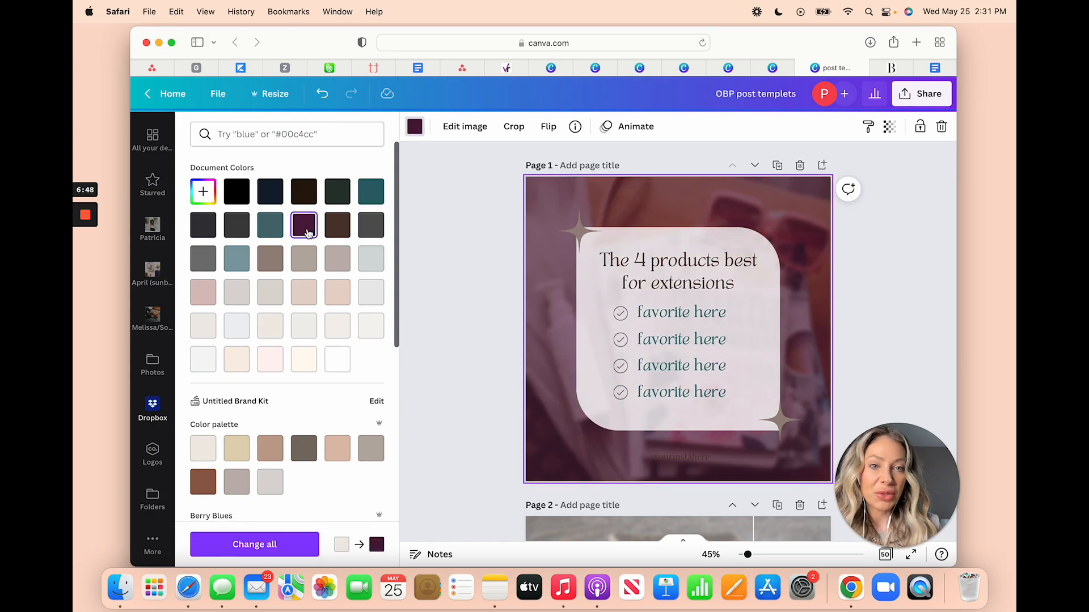
left_click(205, 293)
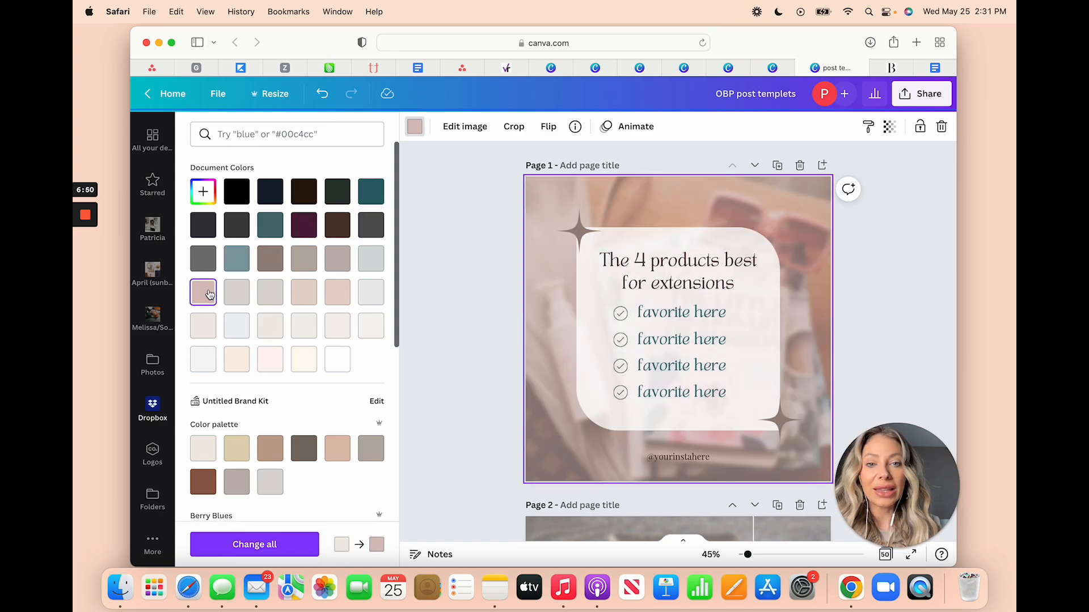
scroll(331, 421, "down", 5)
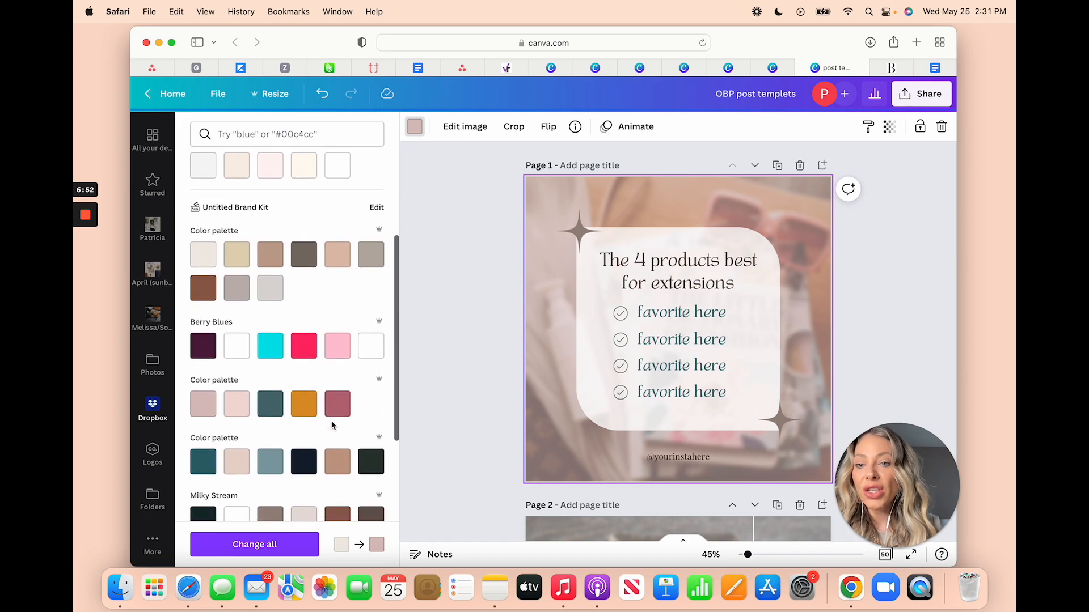
left_click(310, 349)
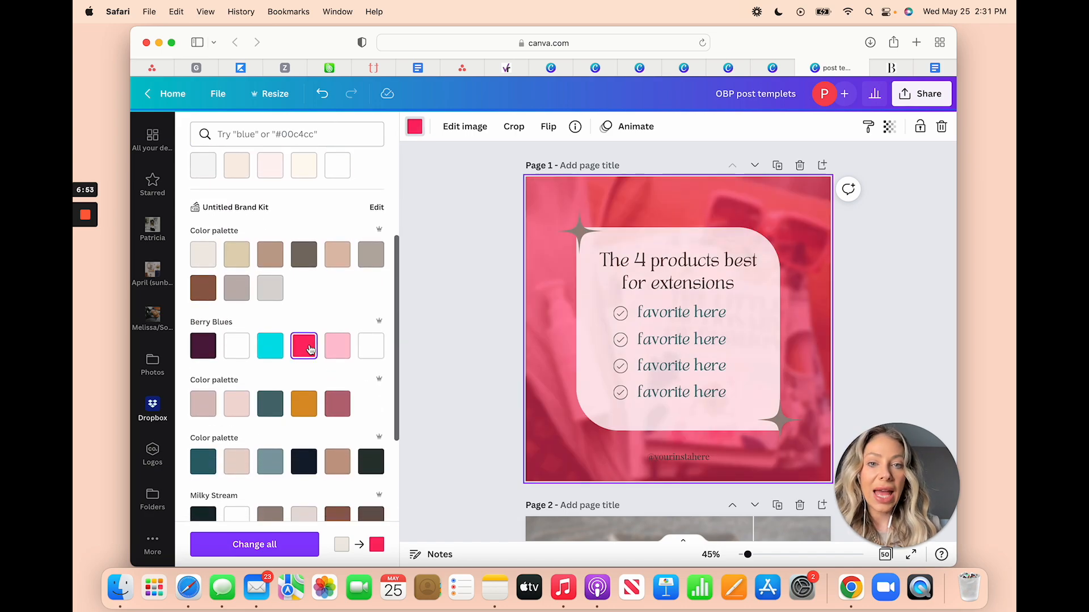
left_click(275, 352)
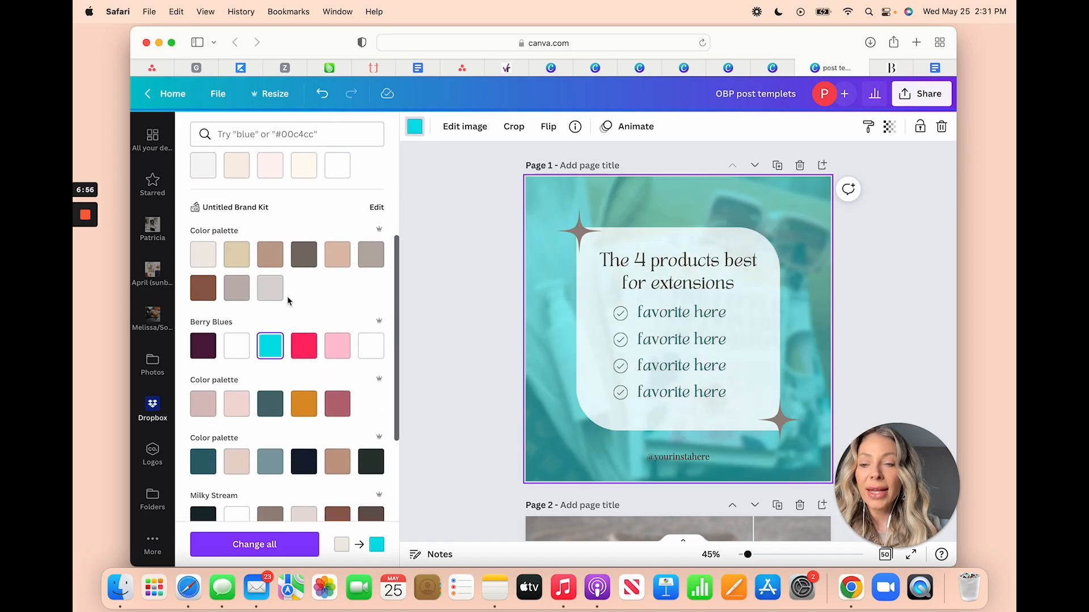
scroll(287, 296, "up", 5)
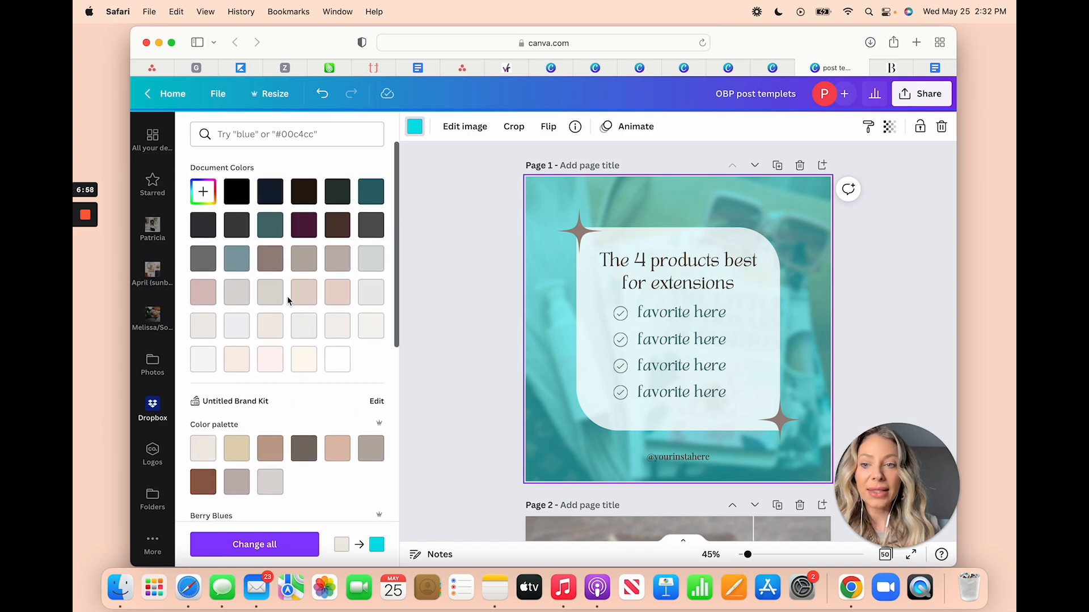
left_click(205, 337)
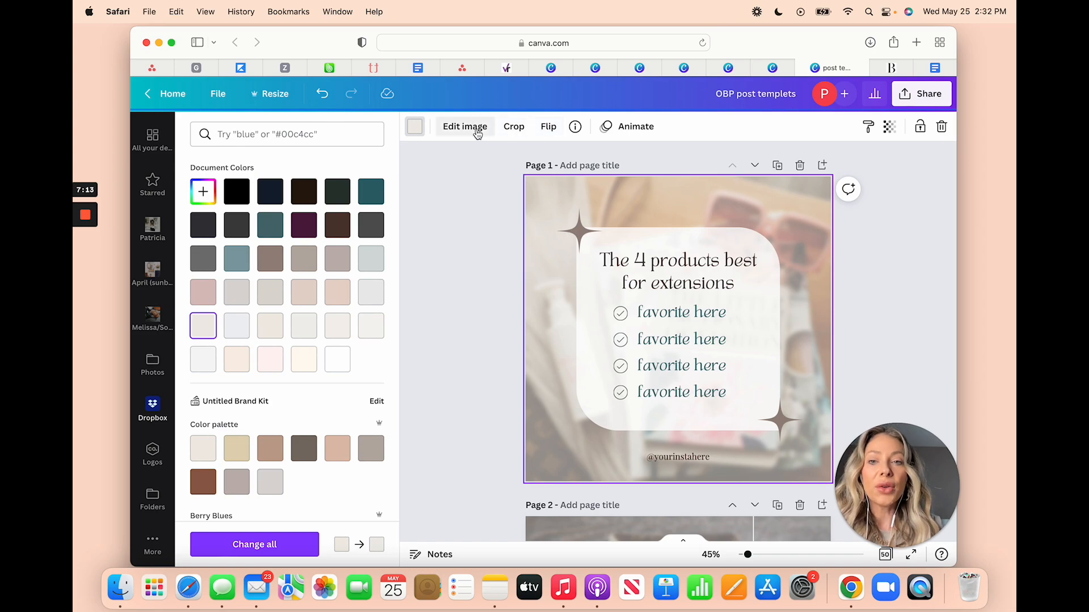
- Try blur values of 78, 0 and 17 on the page 1 background photo, and set its blur to 18
left_click(481, 135)
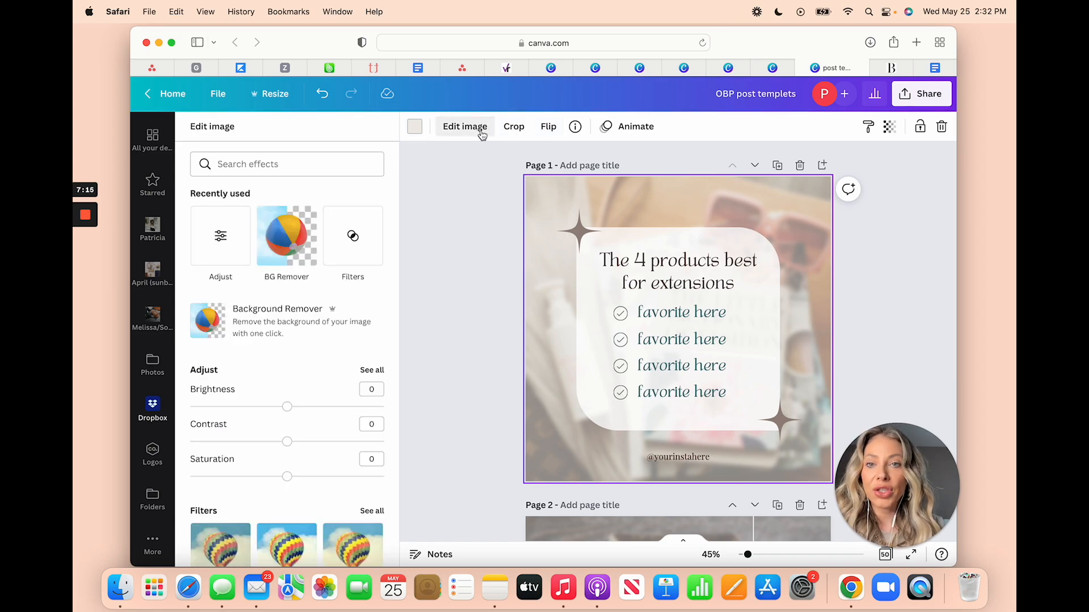
scroll(391, 305, "down", 3)
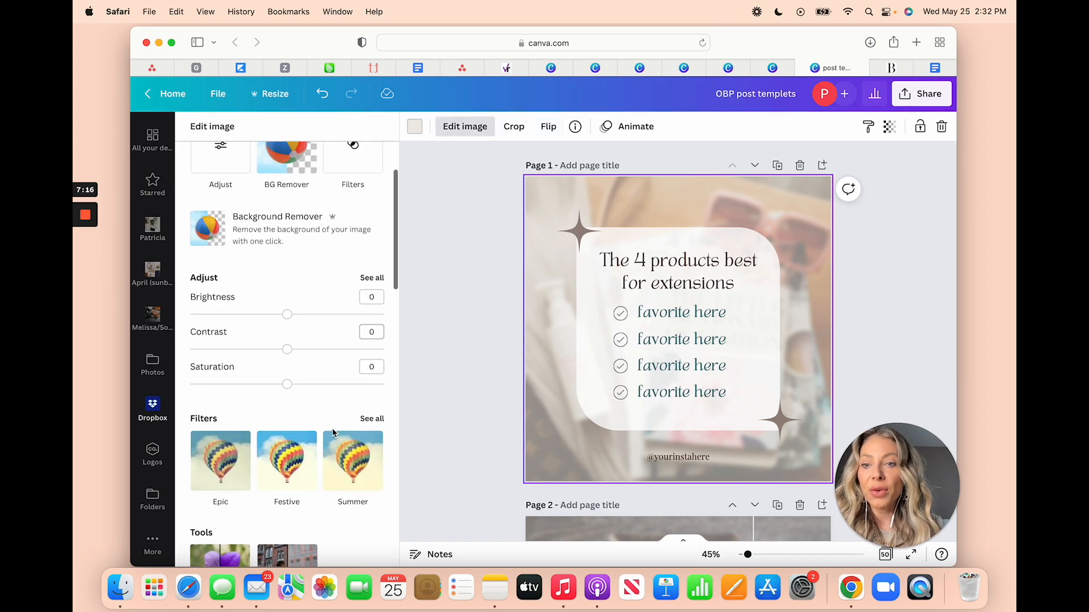
left_click(375, 283)
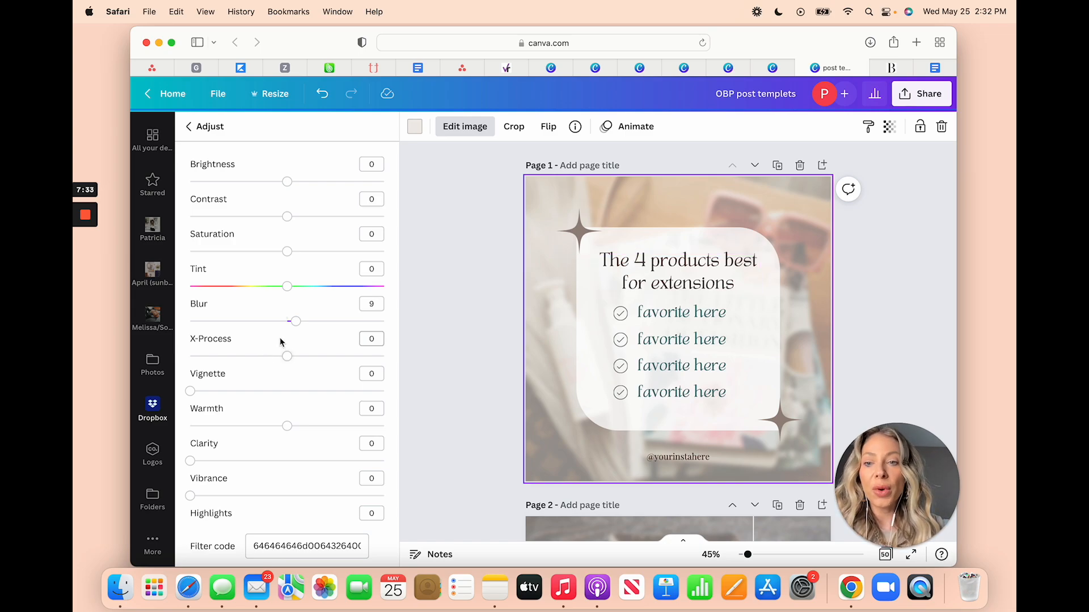
left_click_drag(303, 327, 365, 323)
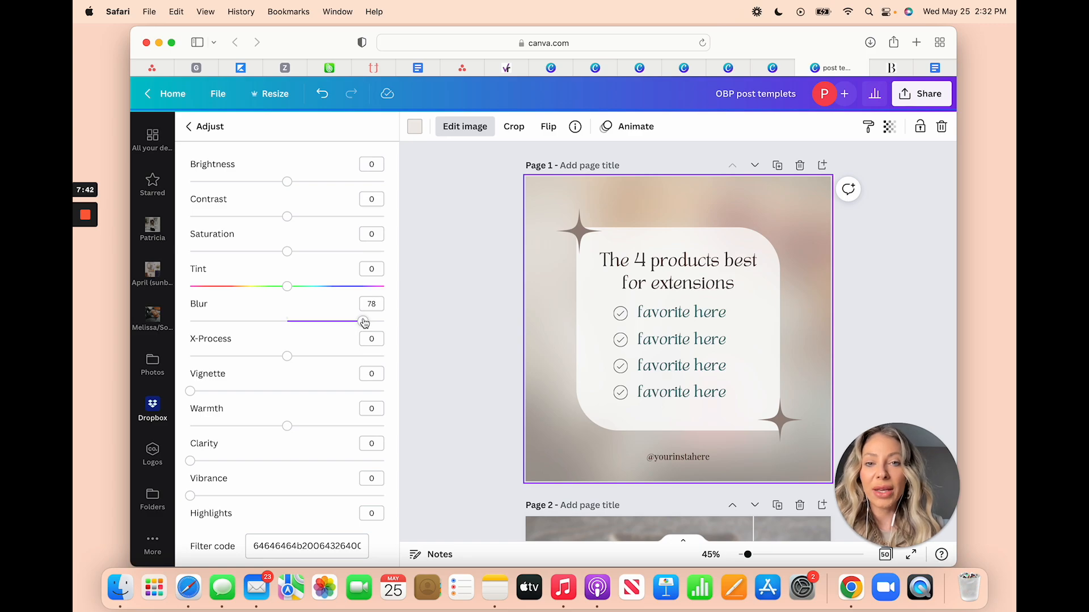
left_click_drag(364, 322, 289, 324)
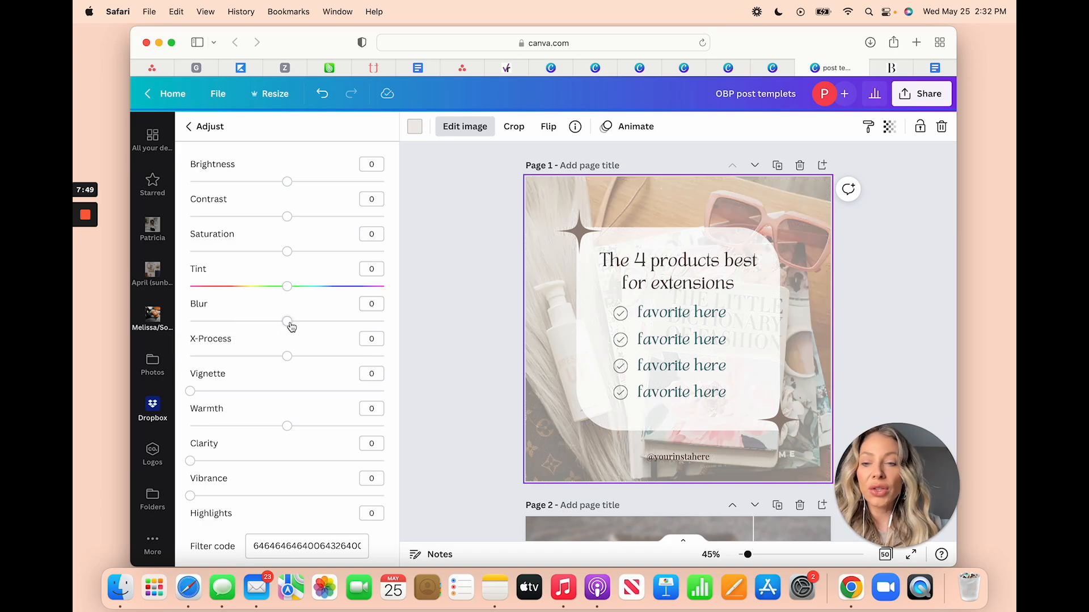
left_click_drag(290, 327, 304, 326)
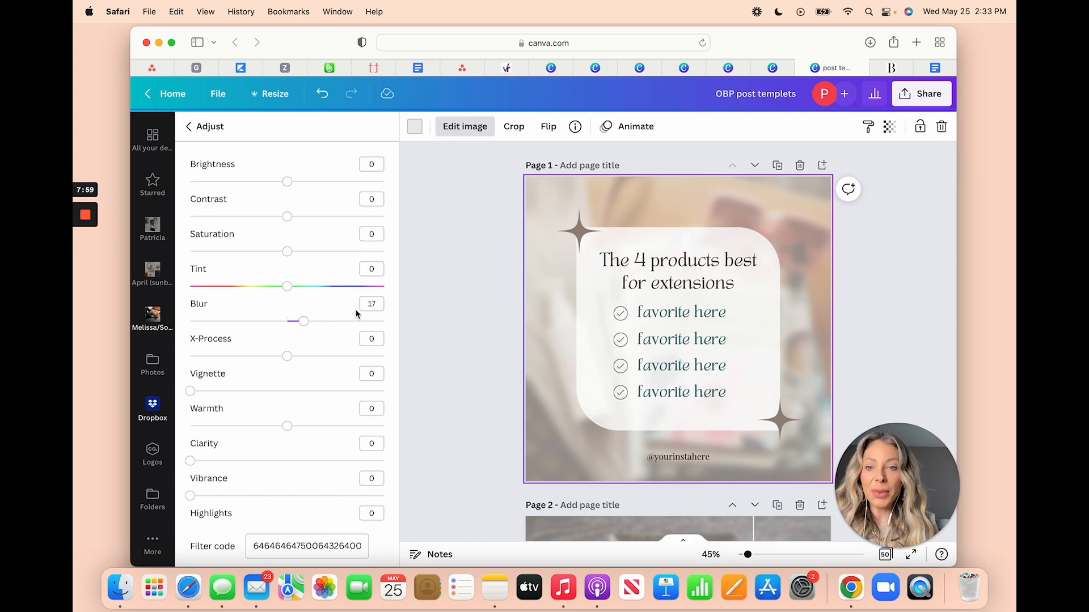
left_click(373, 305)
type("1")
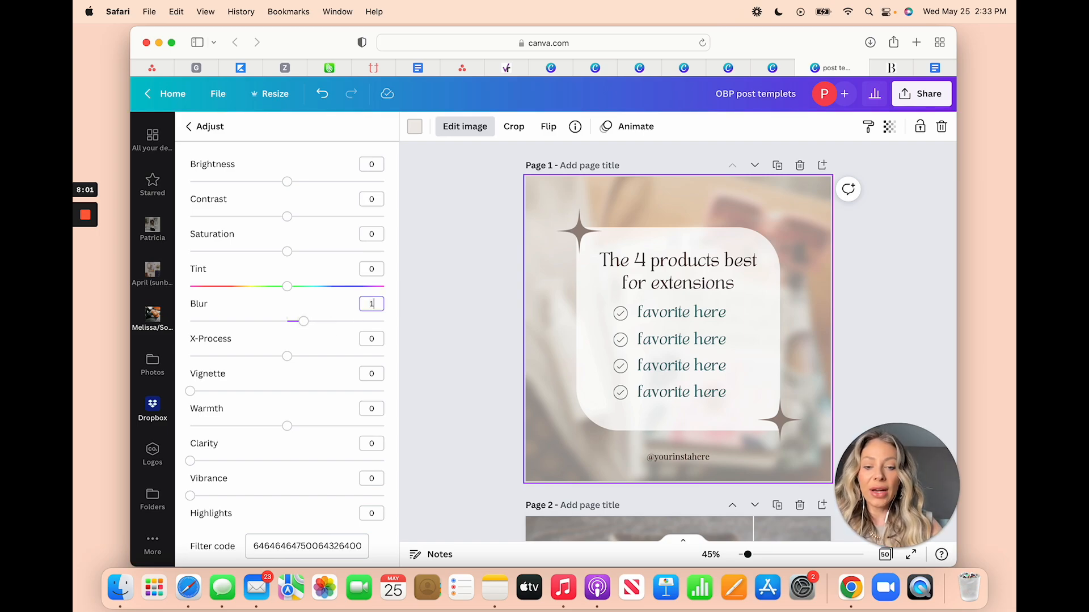
type("8")
key("Return")
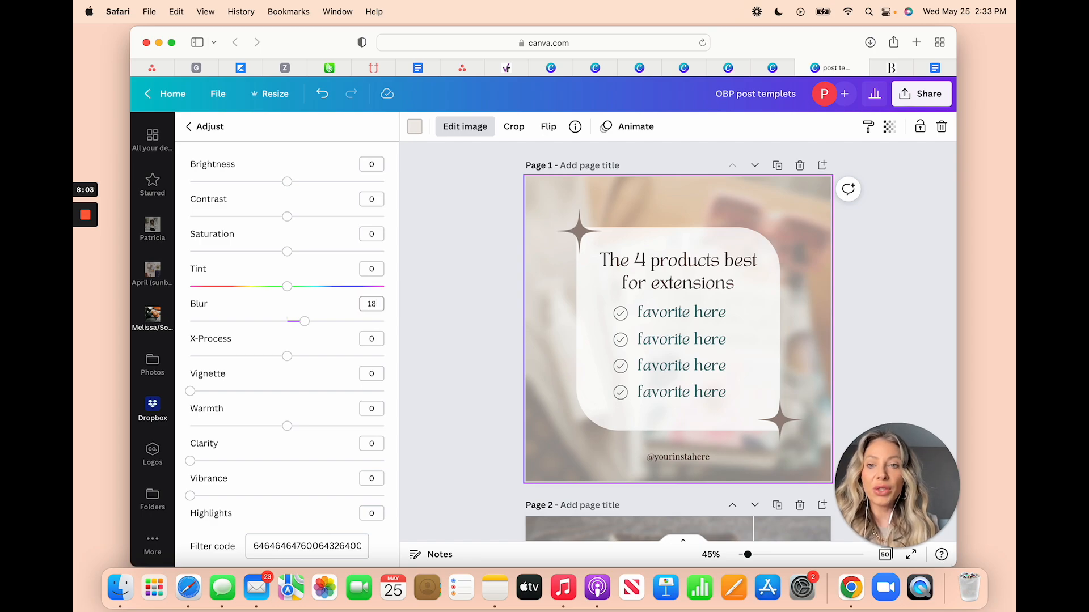
- Set the background photo's saturation to 4, try a tint of 1, return the tint to 0 and close the image adjustments
left_click_drag(292, 183, 287, 288)
scroll(294, 357, "down", 3)
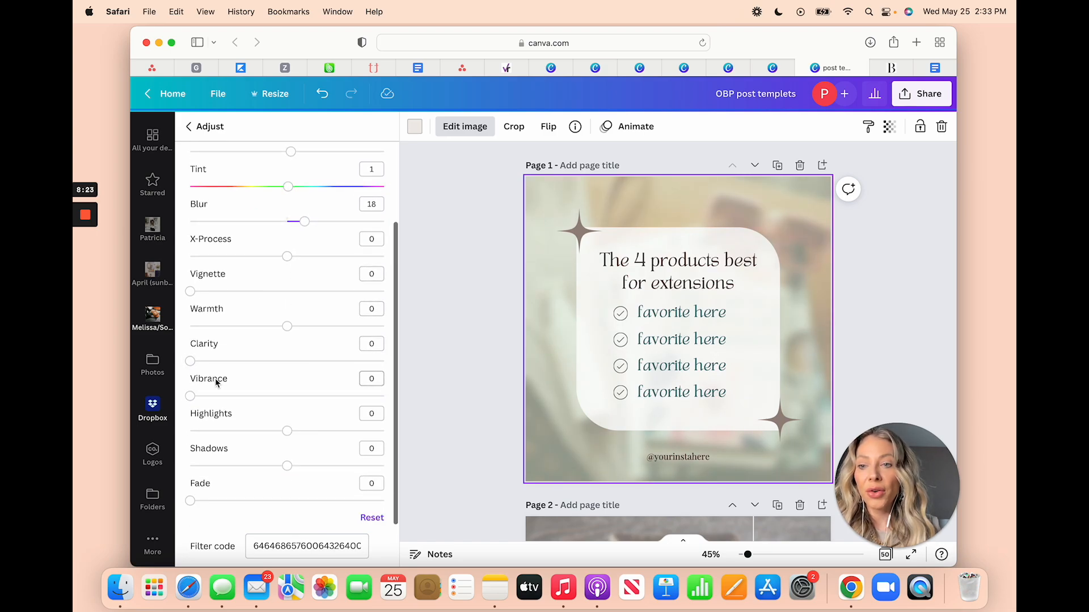
mouse_move(191, 366)
left_mouse_down()
mouse_move(340, 366)
mouse_move(190, 365)
left_mouse_up()
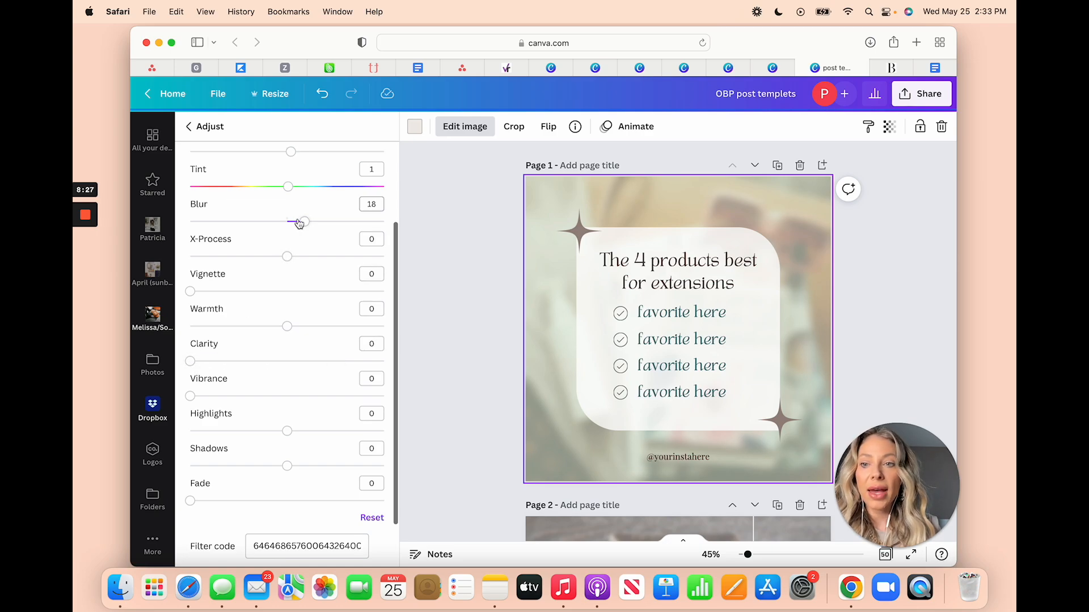
scroll(306, 236, "up", 2)
left_click_drag(289, 241, 287, 243)
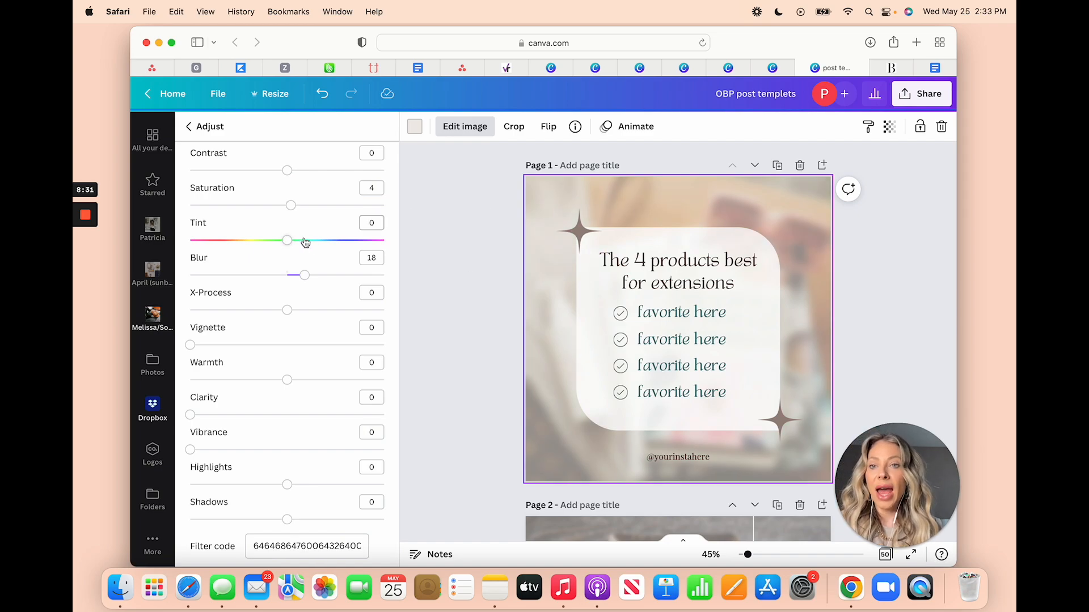
scroll(304, 243, "up", 1)
scroll(305, 242, "down", 3)
scroll(304, 242, "up", 3)
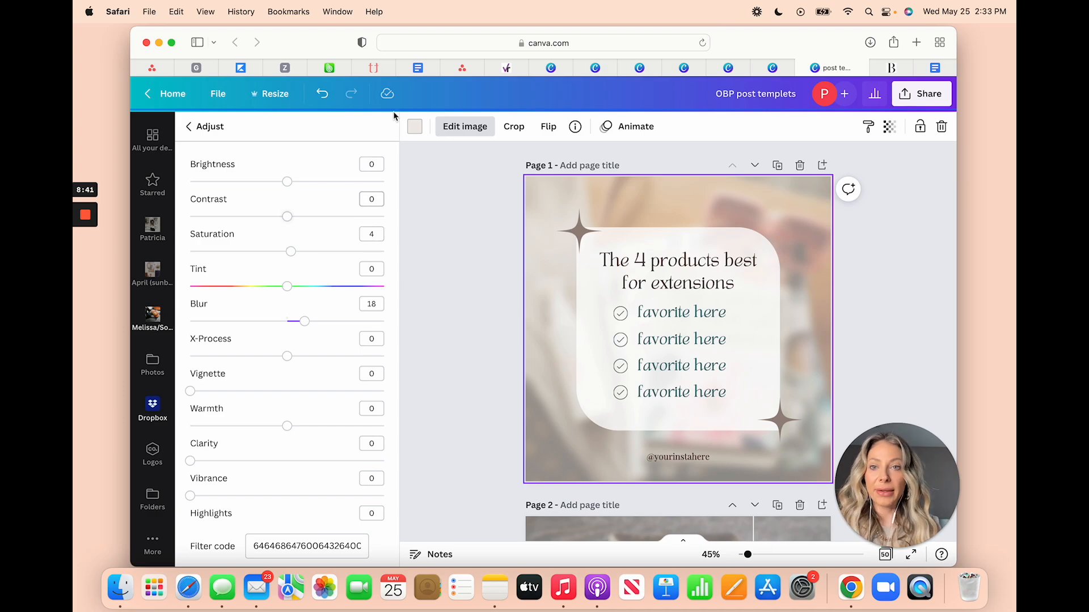
left_click(479, 126)
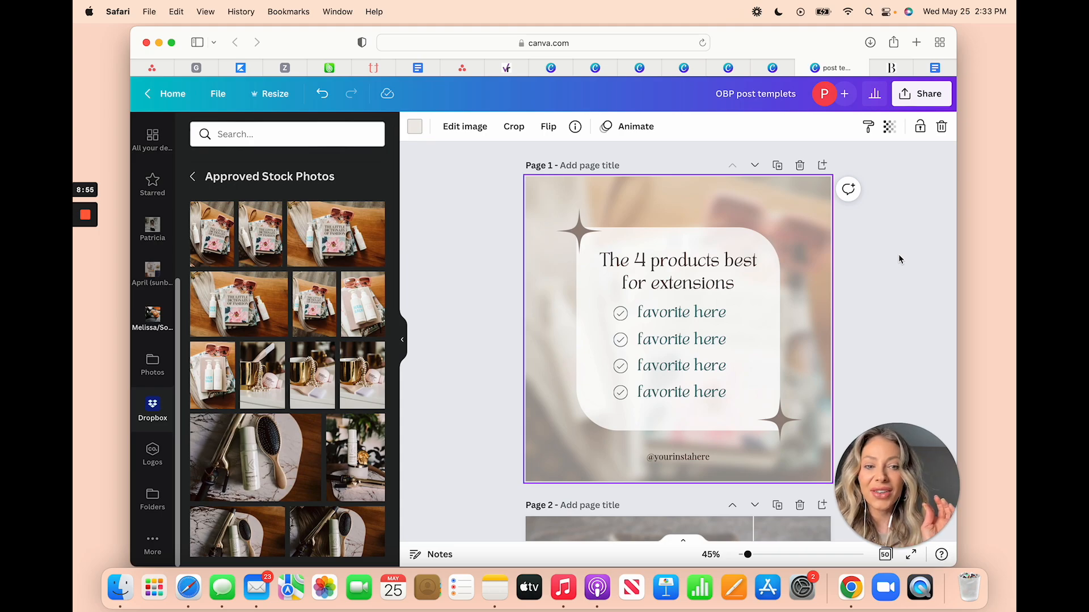
- Open the font choices for the page 1 heading and browse the document, uploaded and English fonts
left_click(698, 277)
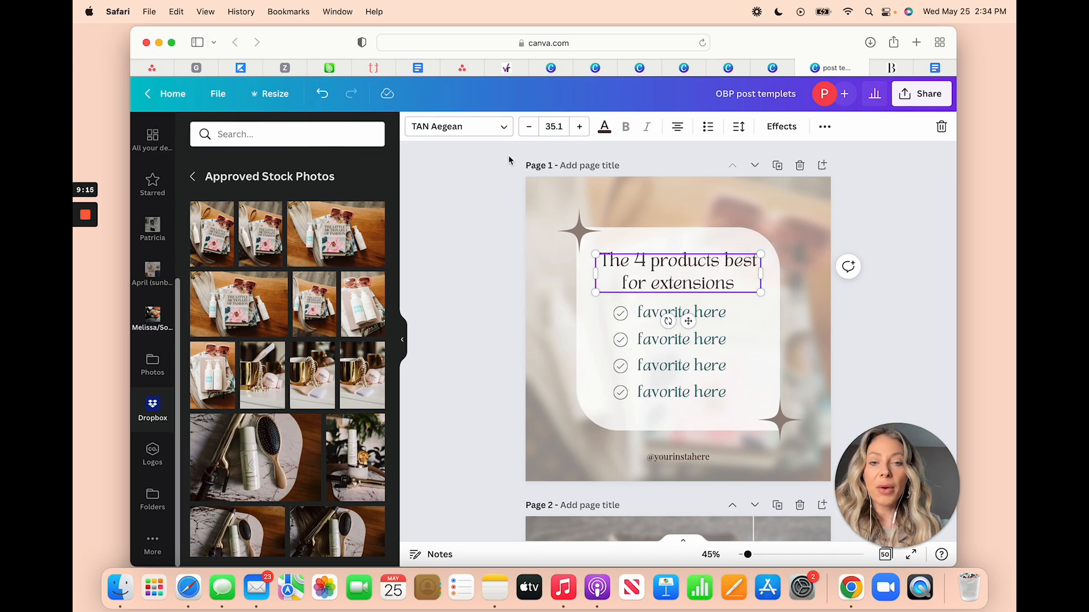
left_click(498, 135)
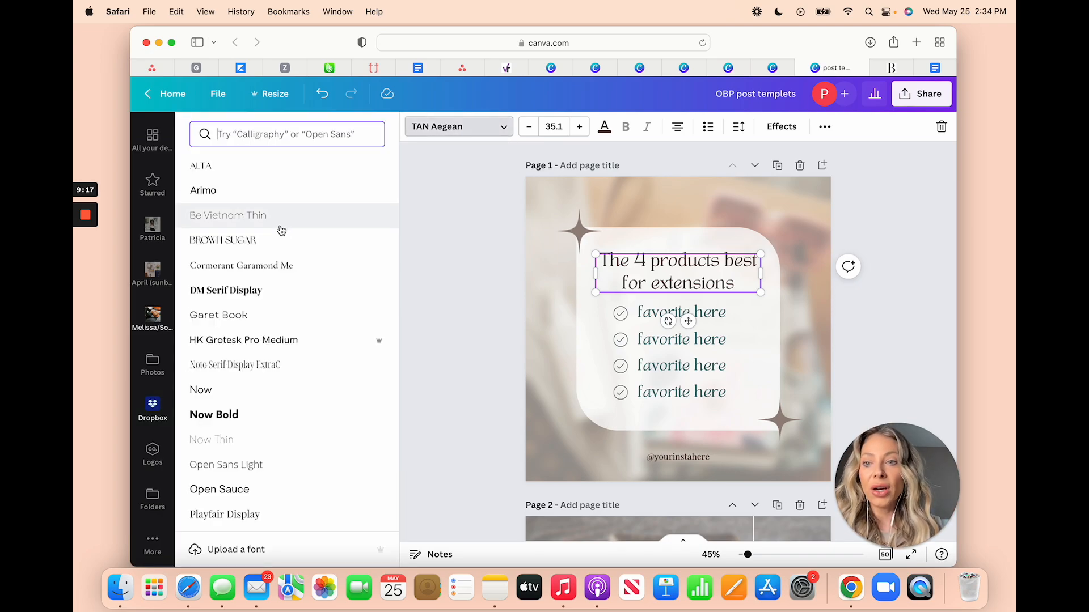
scroll(291, 406, "down", 15)
scroll(296, 406, "down", 15)
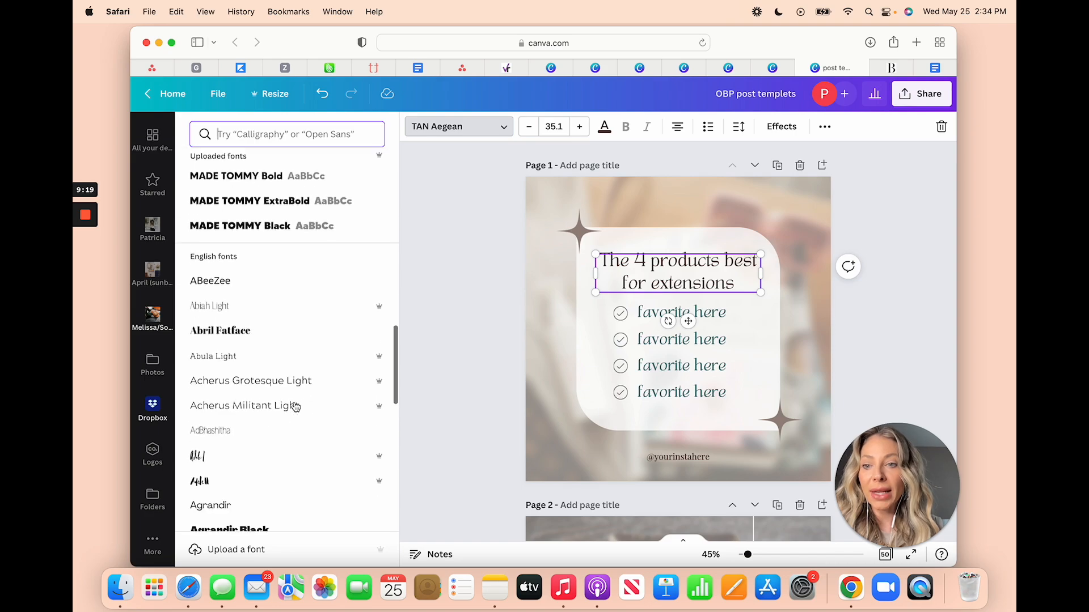
scroll(295, 406, "up", 20)
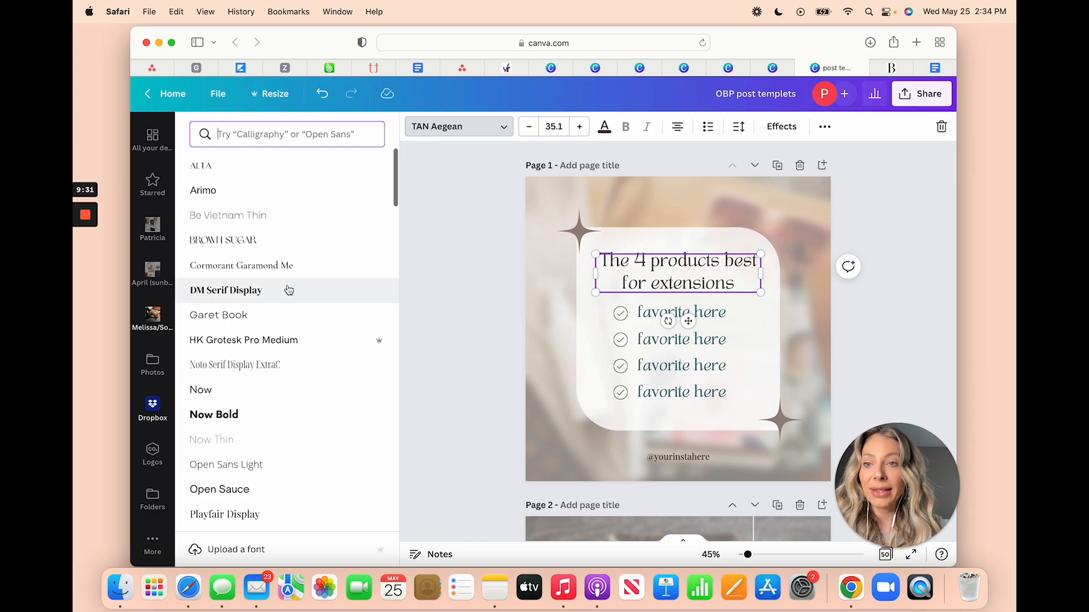
- Try Alta, Brown Sugar, DM Serif Display and Sanchez on the page 1 heading, and return it to TAN Aegean
left_click(279, 165)
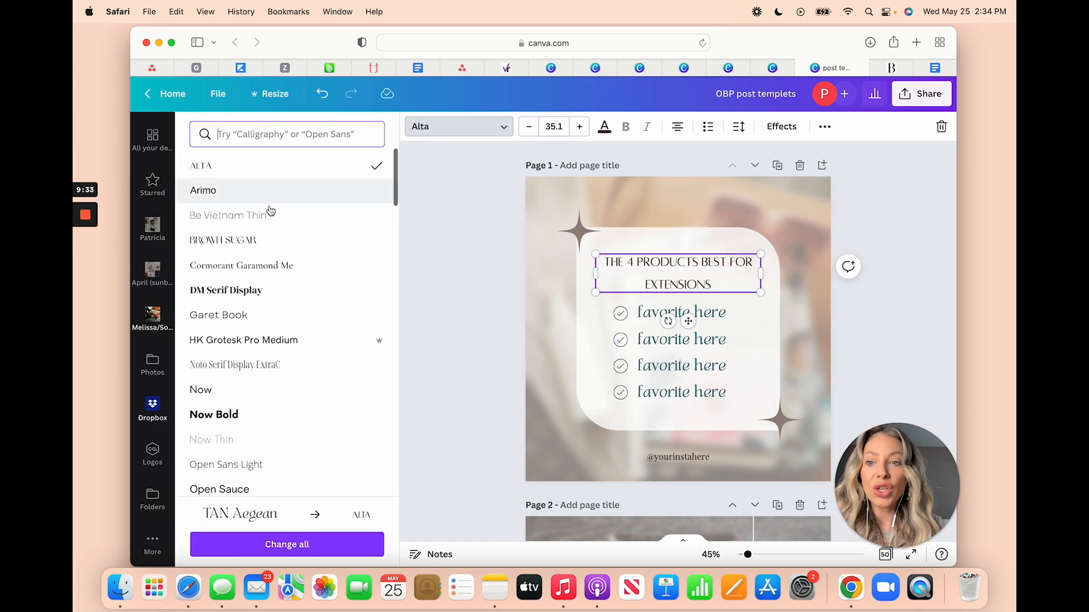
left_click(281, 243)
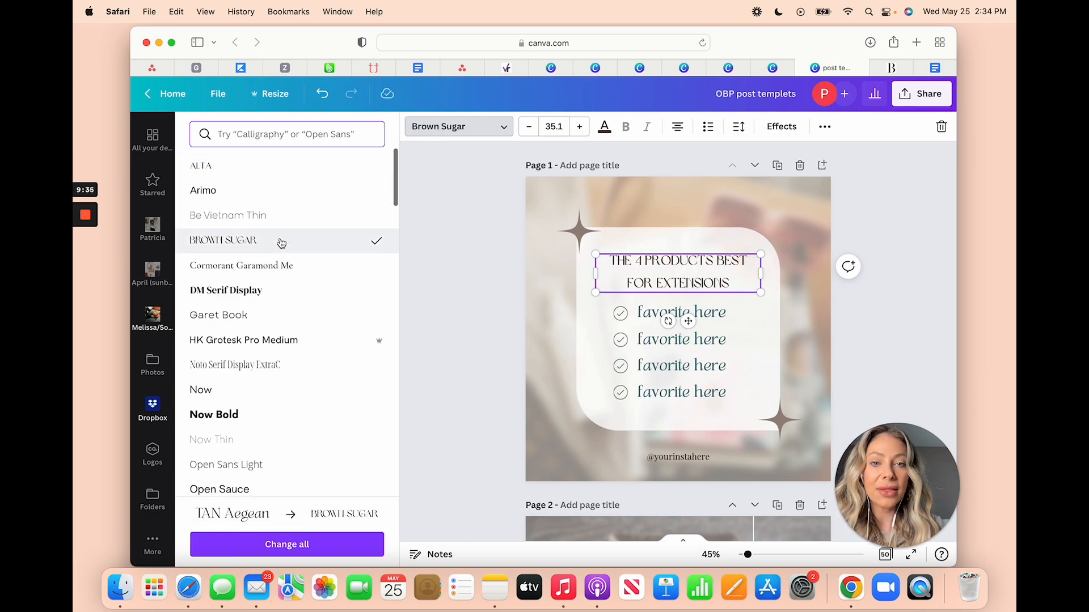
left_click(272, 291)
scroll(274, 419, "down", 5)
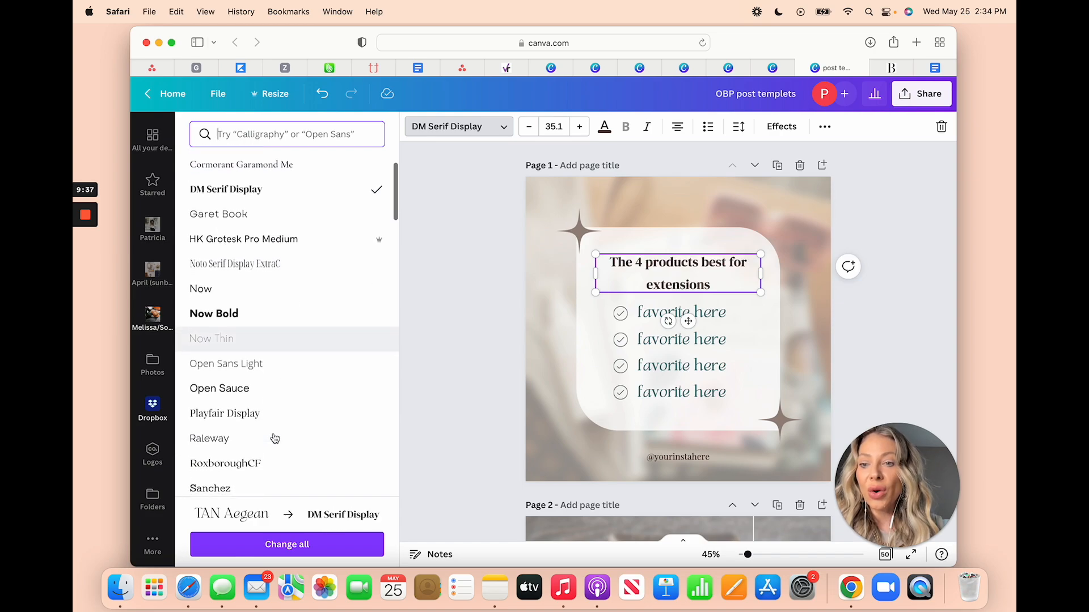
left_click(270, 458)
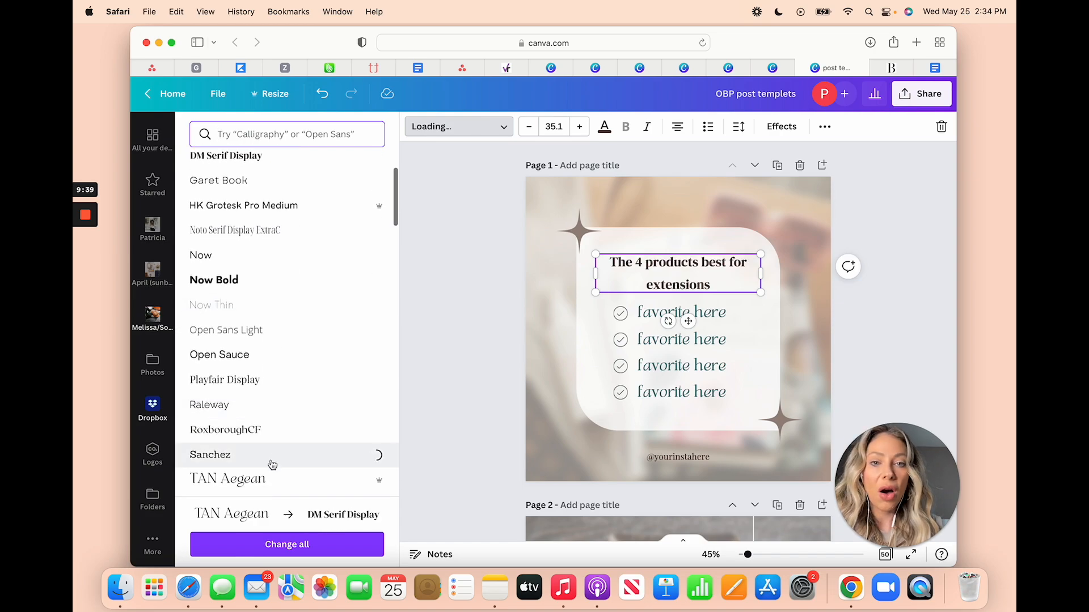
left_click(281, 481)
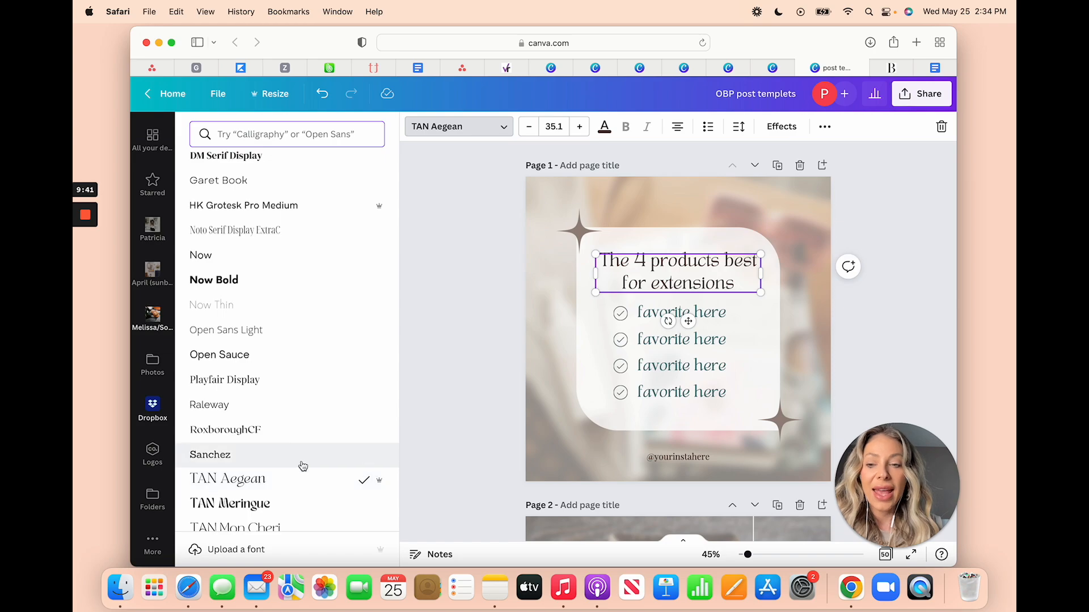
- Try TAN Meringue on the page 1 heading, and set its font to TAN Paradiso
scroll(279, 484, "down", 10)
scroll(290, 195, "up", 4)
left_click(309, 233)
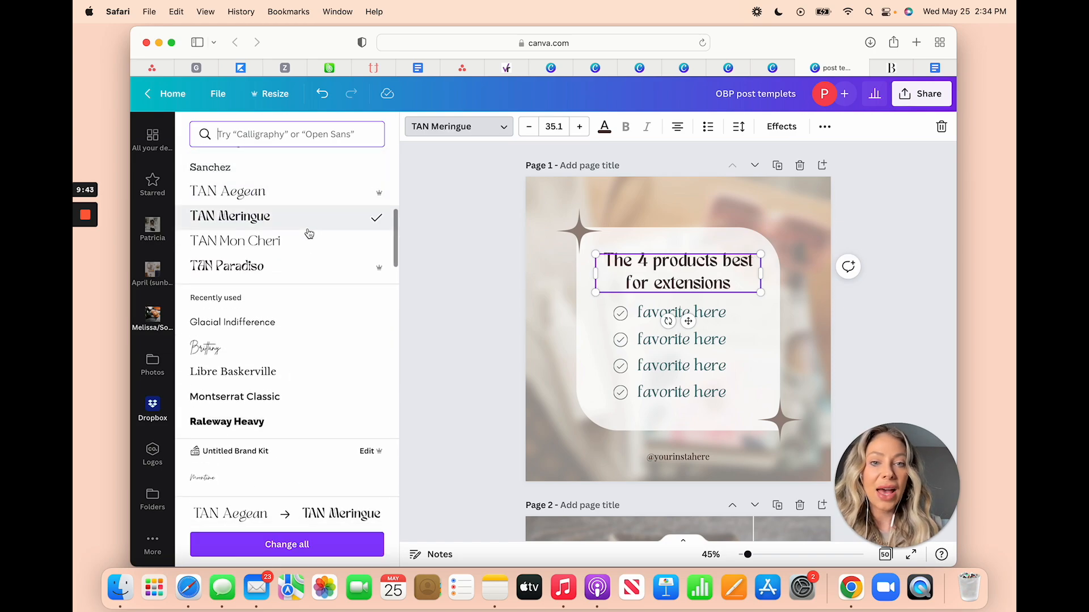
left_click(313, 272)
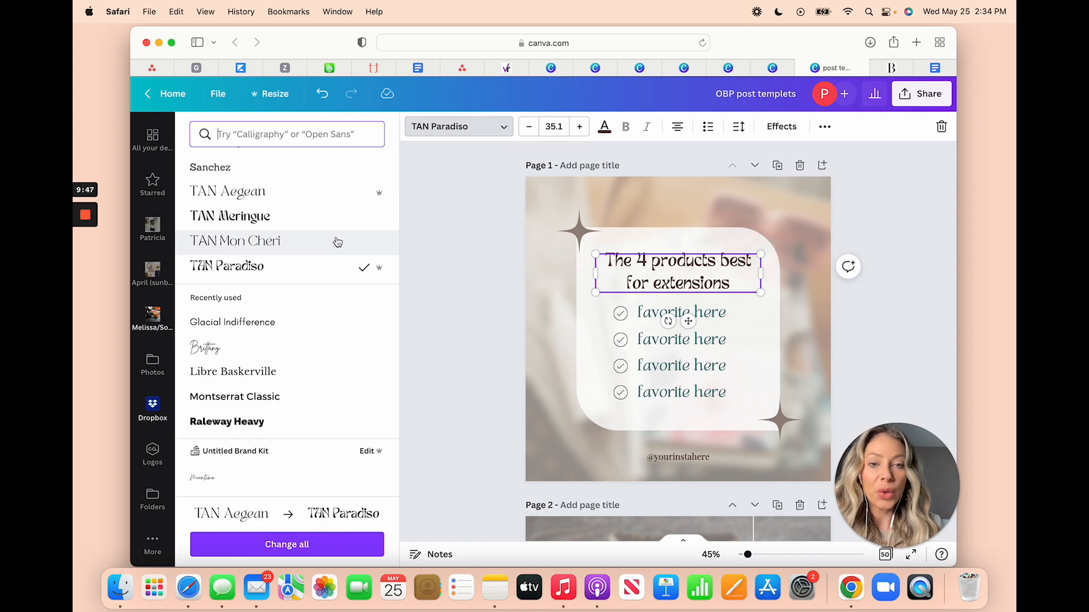
- Try teal shades and dusty pink on the second "favorite here" line, undo the pink, and try a one-step font size increase
left_click(696, 313)
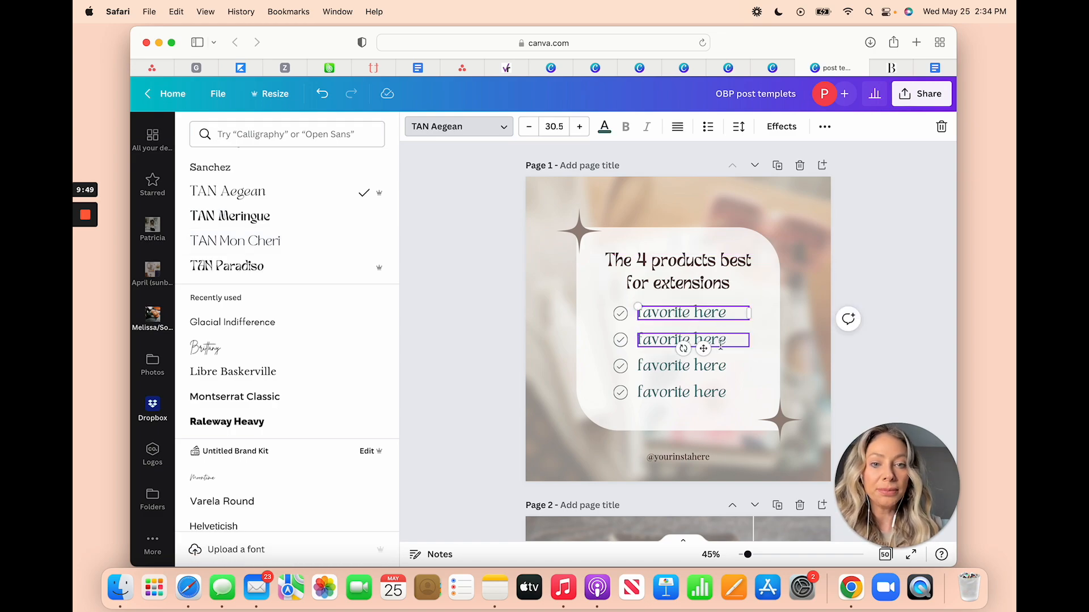
left_click(721, 340)
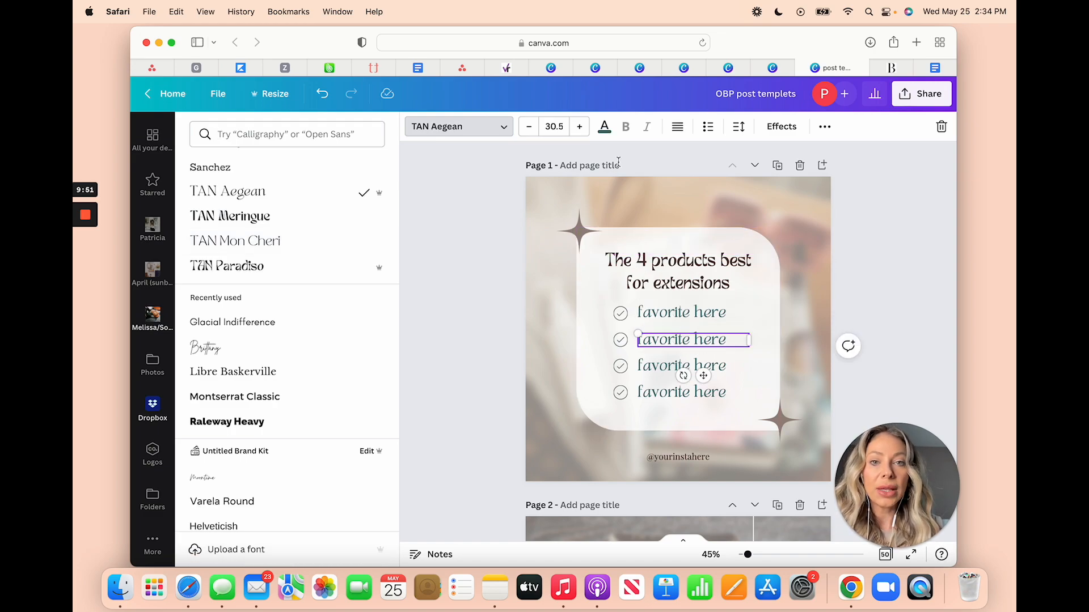
left_click(604, 131)
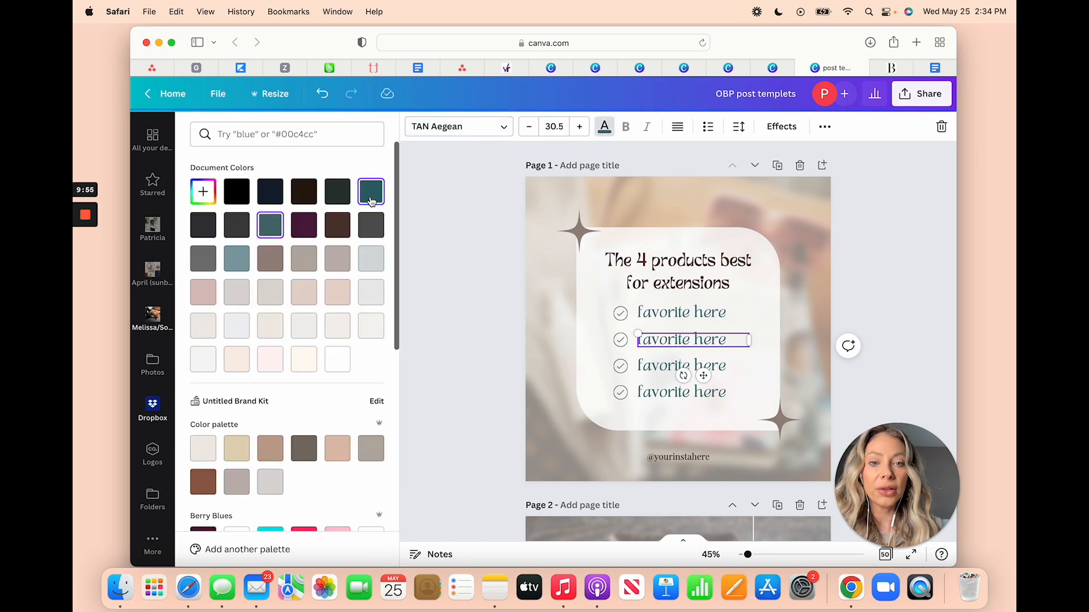
left_click(372, 196)
left_click(270, 226)
left_click(212, 300)
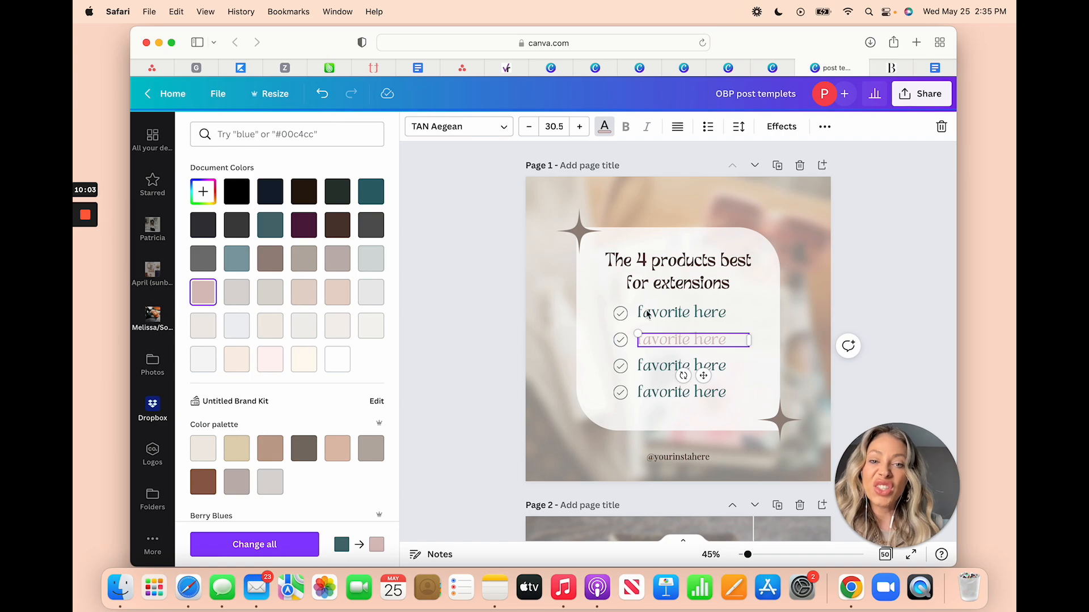
left_click(323, 94)
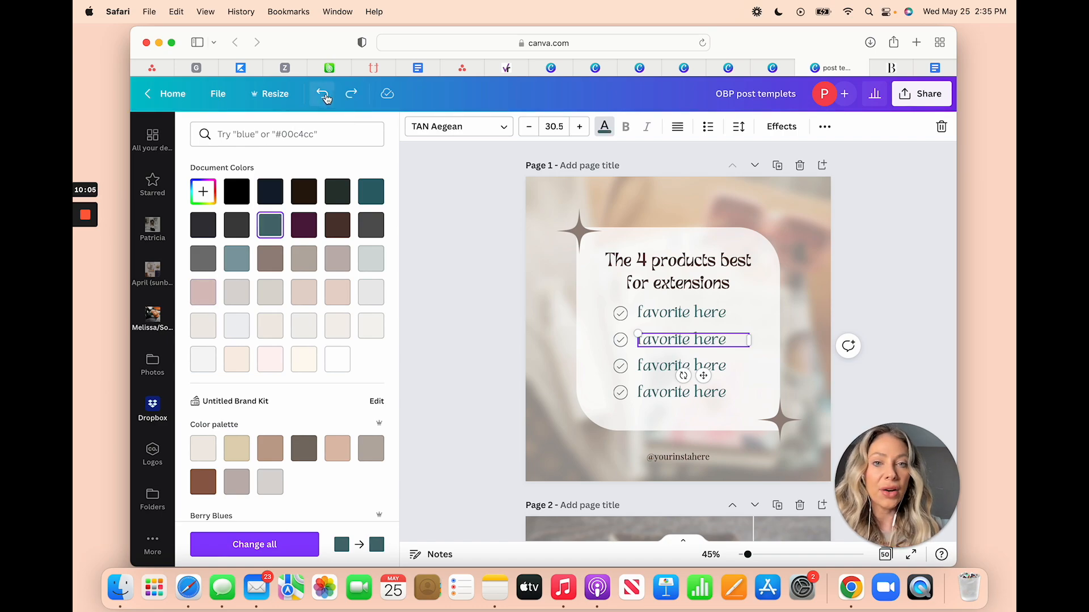
left_click(579, 126)
left_click(528, 126)
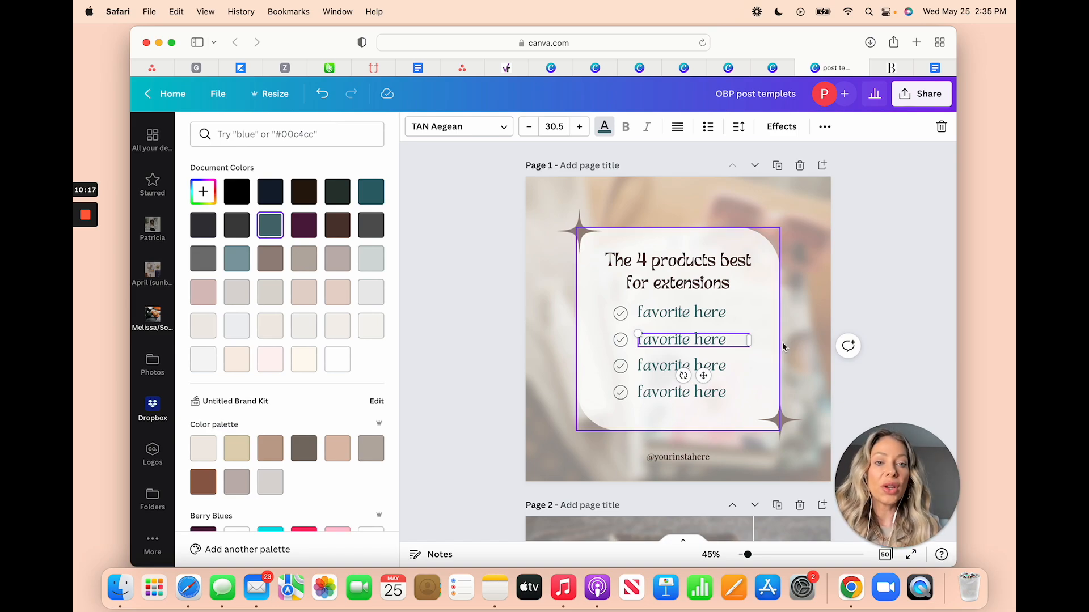
- Widen the second "favorite here" text box to the white shape's edge and append the filler text "kkkkkkshhhshhs"
left_click_drag(749, 342, 775, 341)
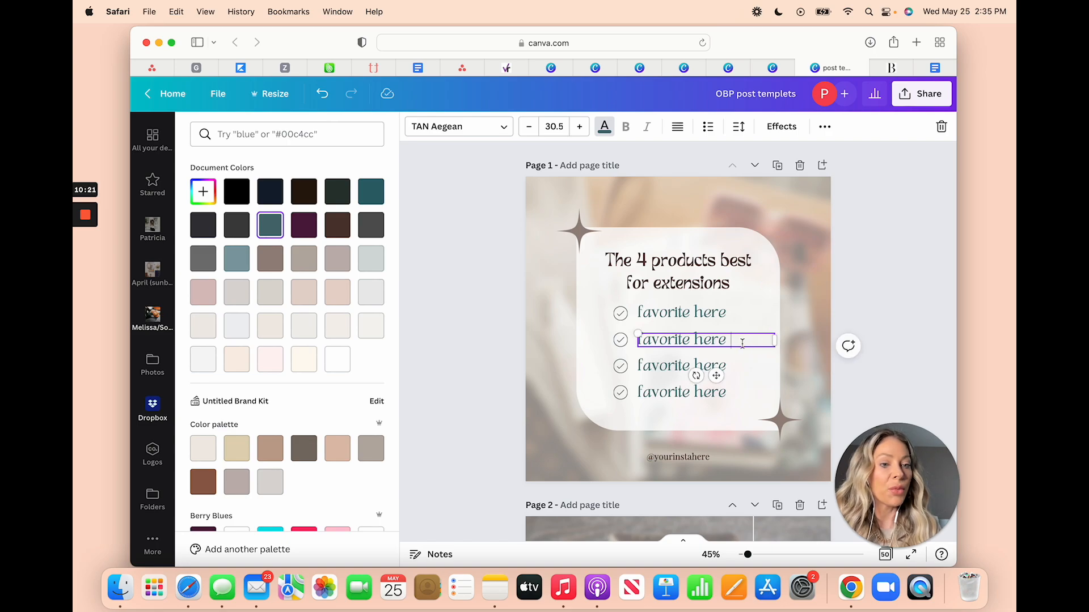
type("kkk")
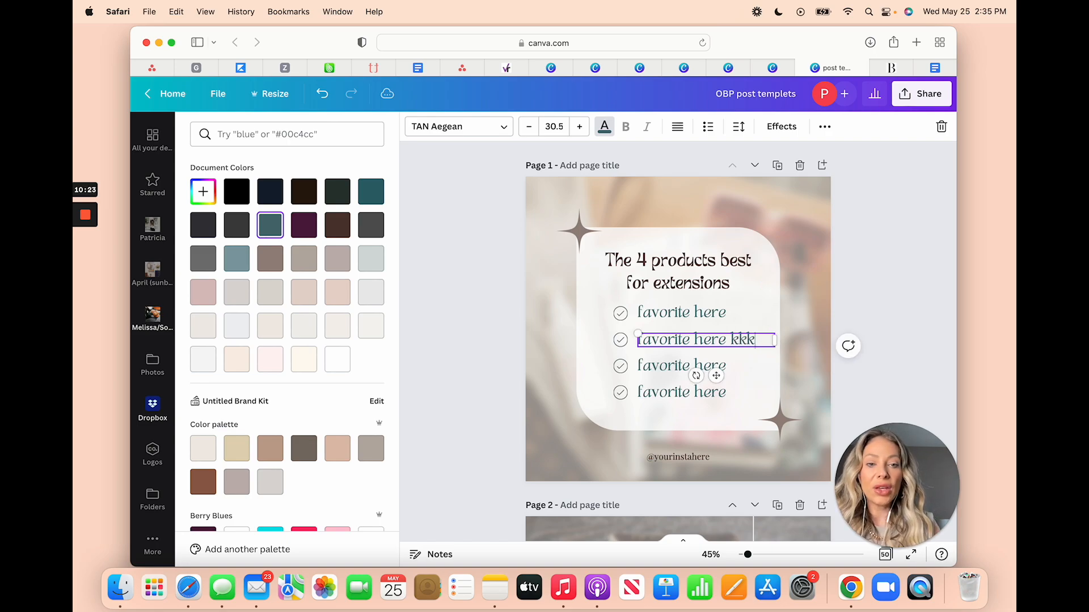
type("kkkshhhshhs")
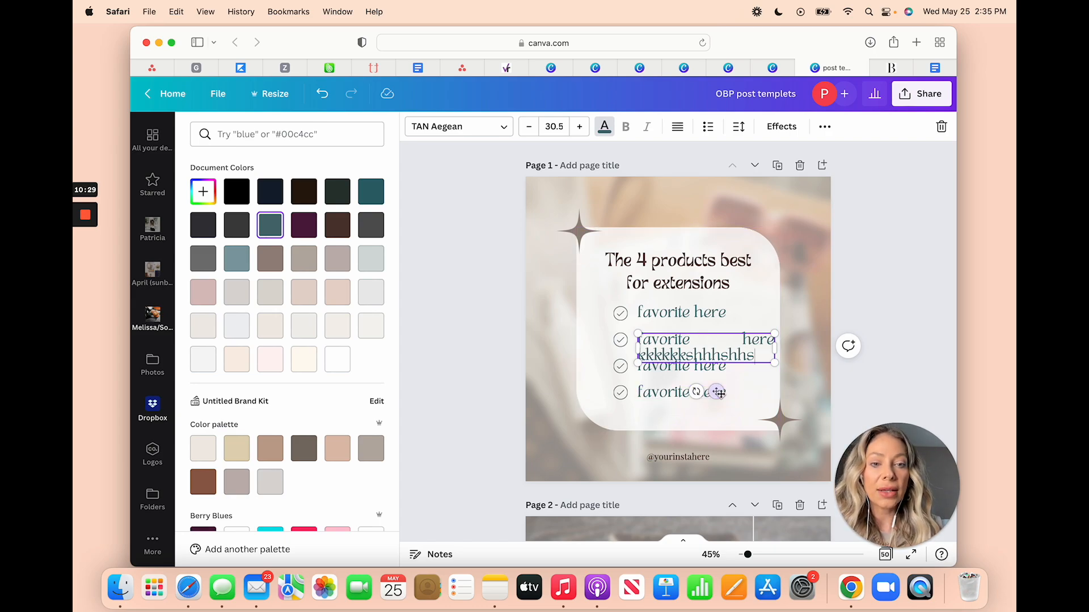
- Move the two-line list item slightly up beside its check mark and reduce its font size to 23.5
left_click_drag(718, 391, 717, 384)
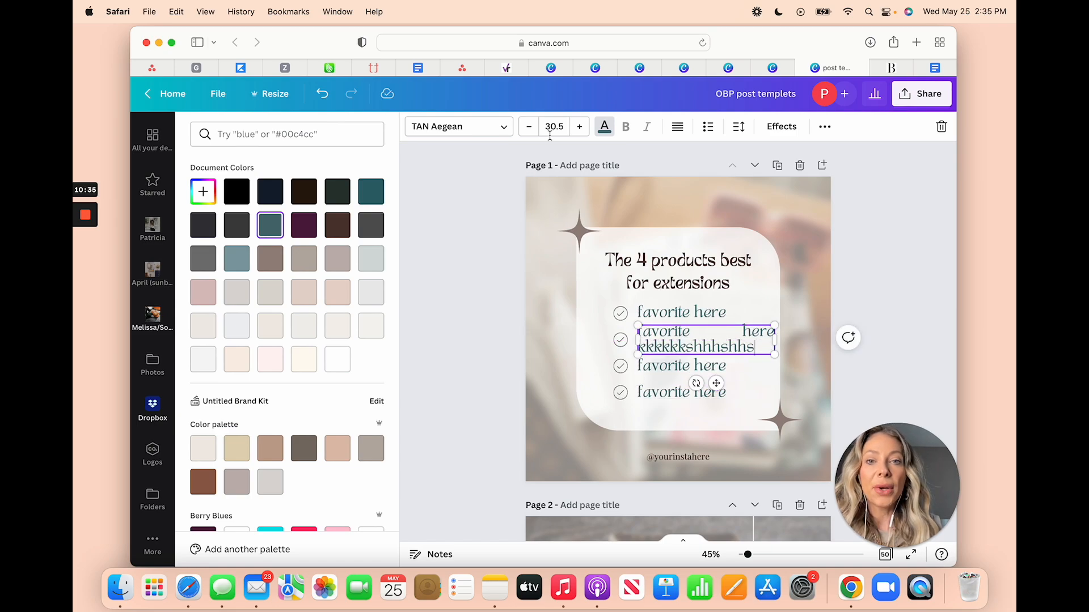
left_click(532, 128)
left_click(531, 128)
left_click(532, 128)
left_click(531, 128)
left_click(531, 128)
left_click(531, 129)
left_click(531, 128)
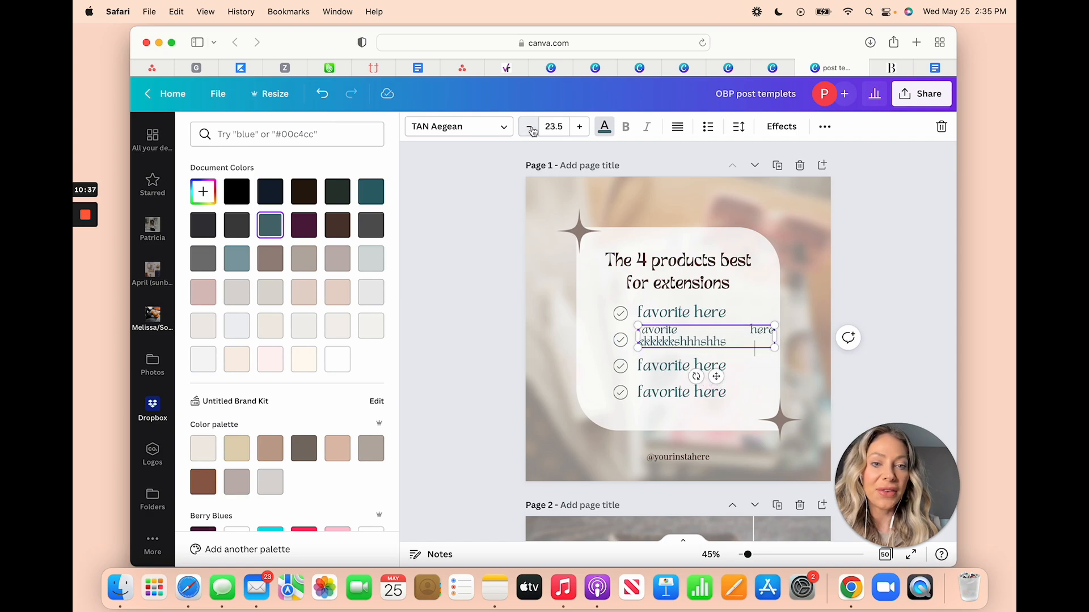
- Undo the filler text and size reduction on the second "favorite here" line, and widen its text box to the white shape's edge
left_click(321, 94)
left_click(321, 94)
left_click(321, 93)
left_click(321, 93)
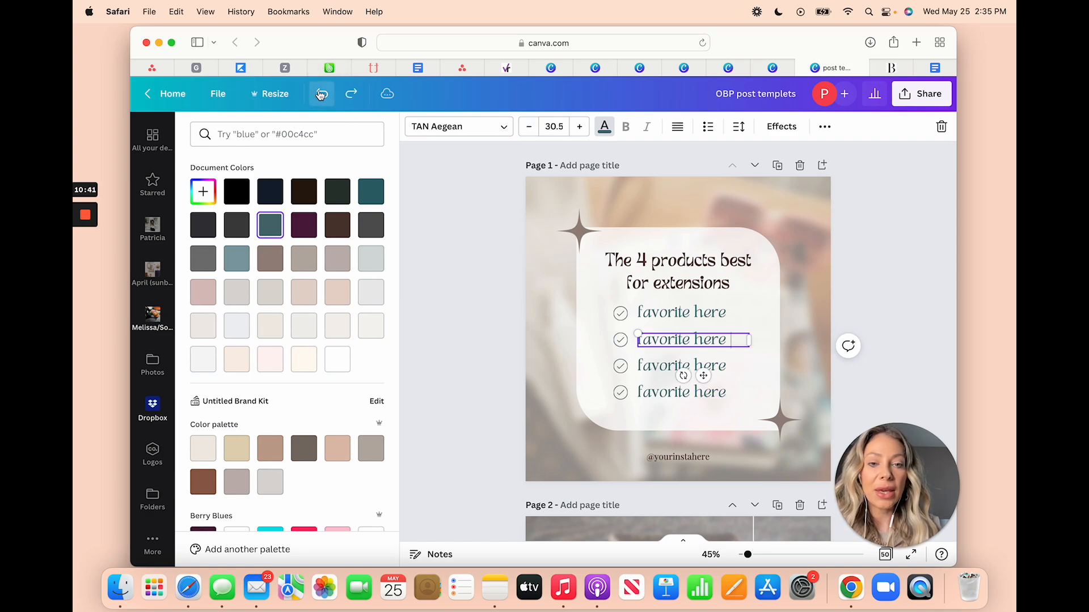
left_click_drag(749, 340, 744, 318)
left_click(748, 318)
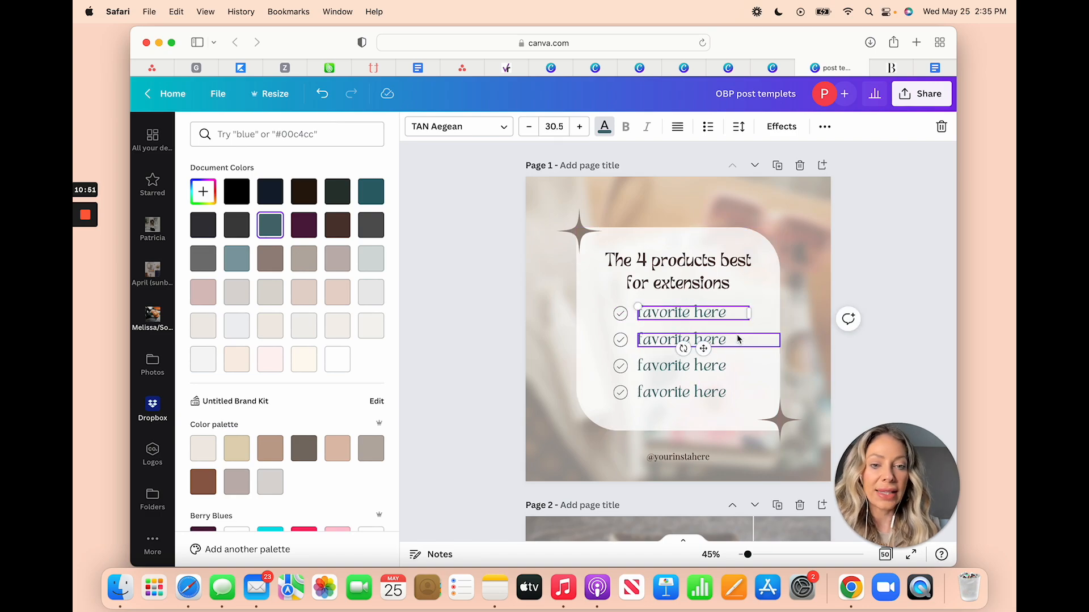
scroll(725, 352, "down", 3)
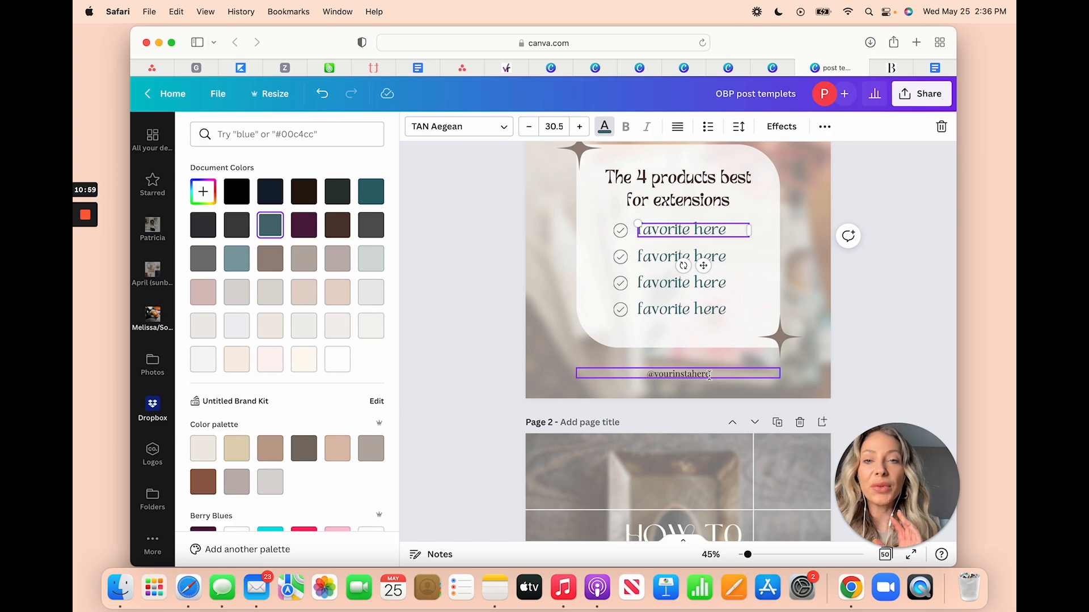
left_click(709, 375)
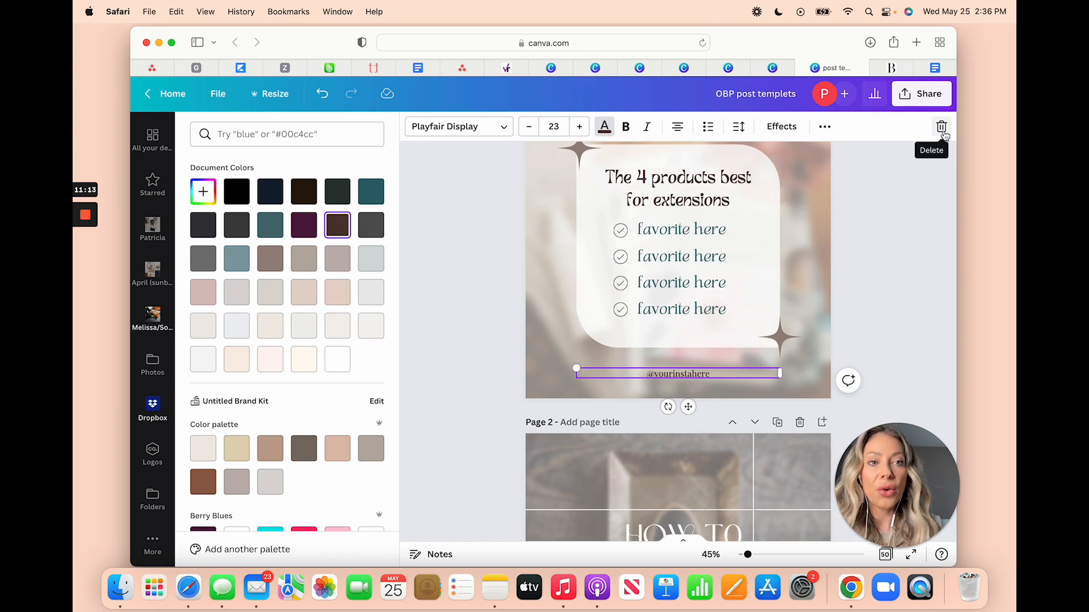
left_click(943, 130)
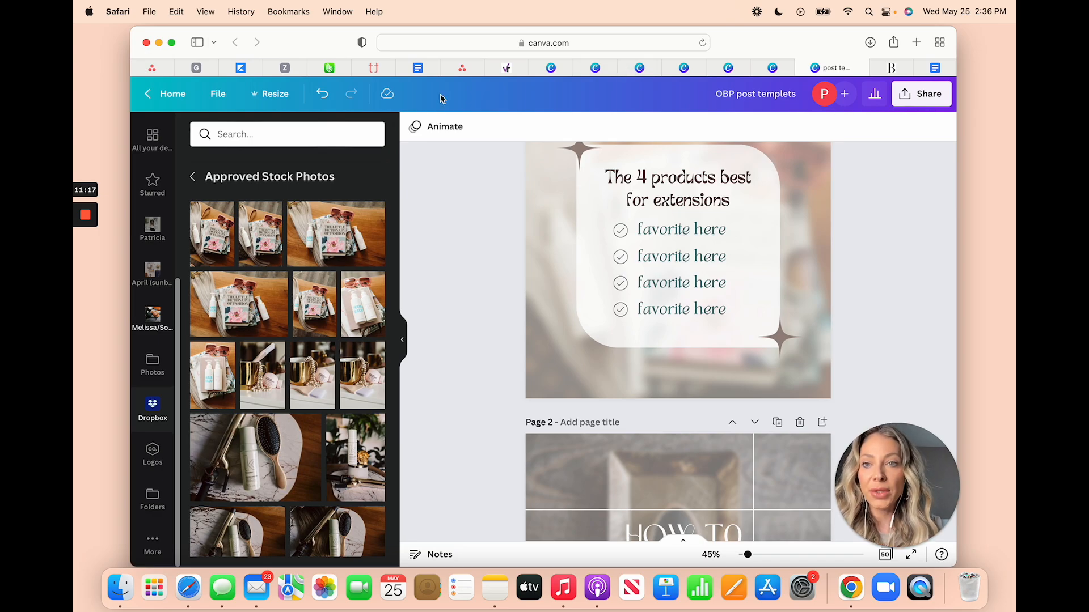
left_click(323, 93)
- Check the line style options for page 2's vertical line, try dark teal on it, and undo the color change
scroll(700, 376, "down", 3)
scroll(701, 376, "down", 5)
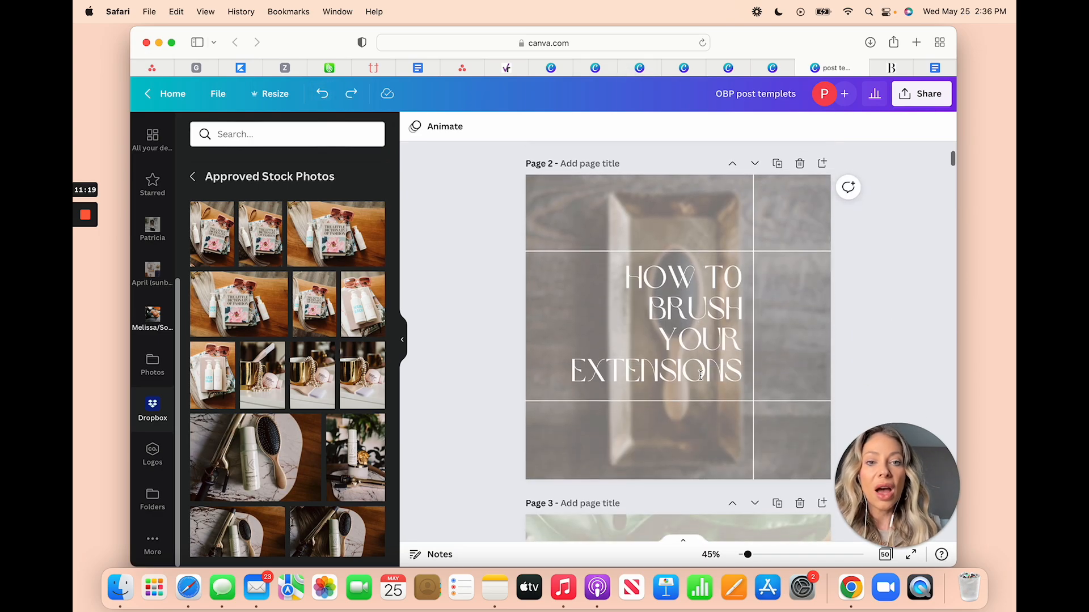
left_click(754, 352)
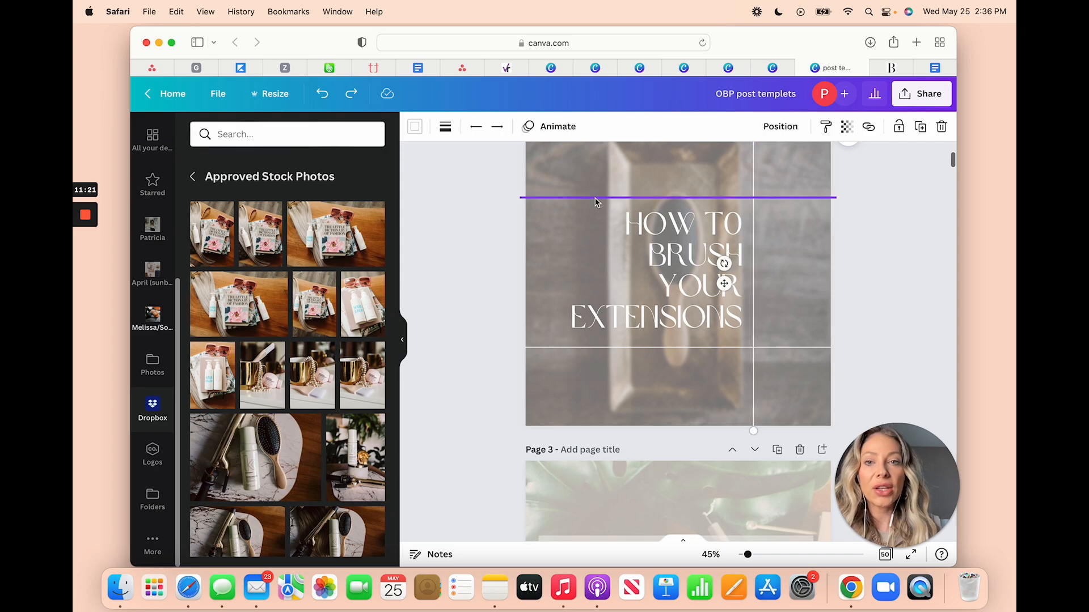
left_click(446, 129)
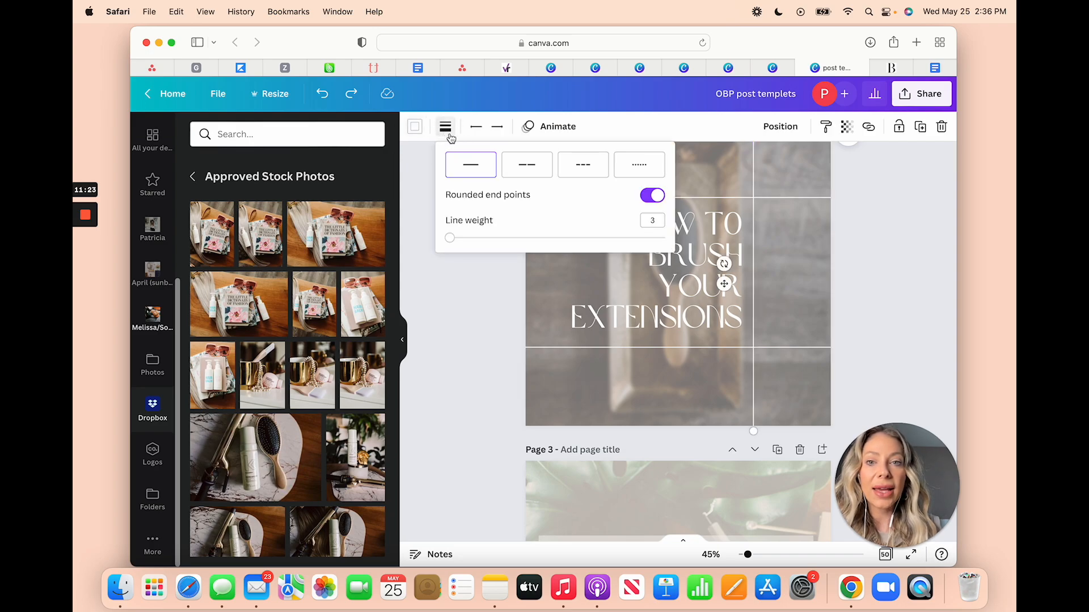
left_click(415, 126)
left_click(371, 192)
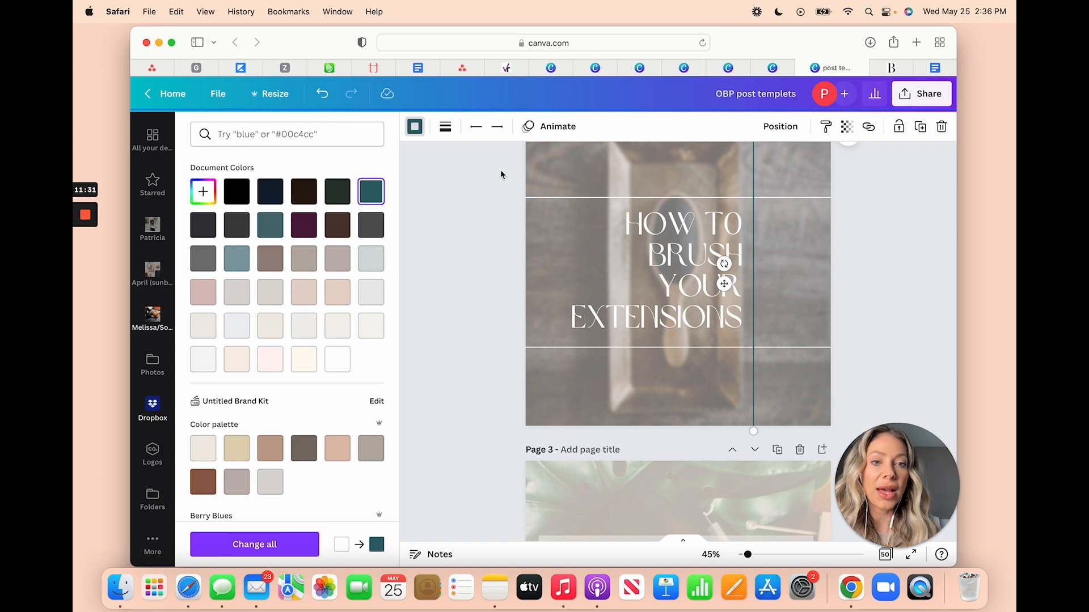
left_click(321, 94)
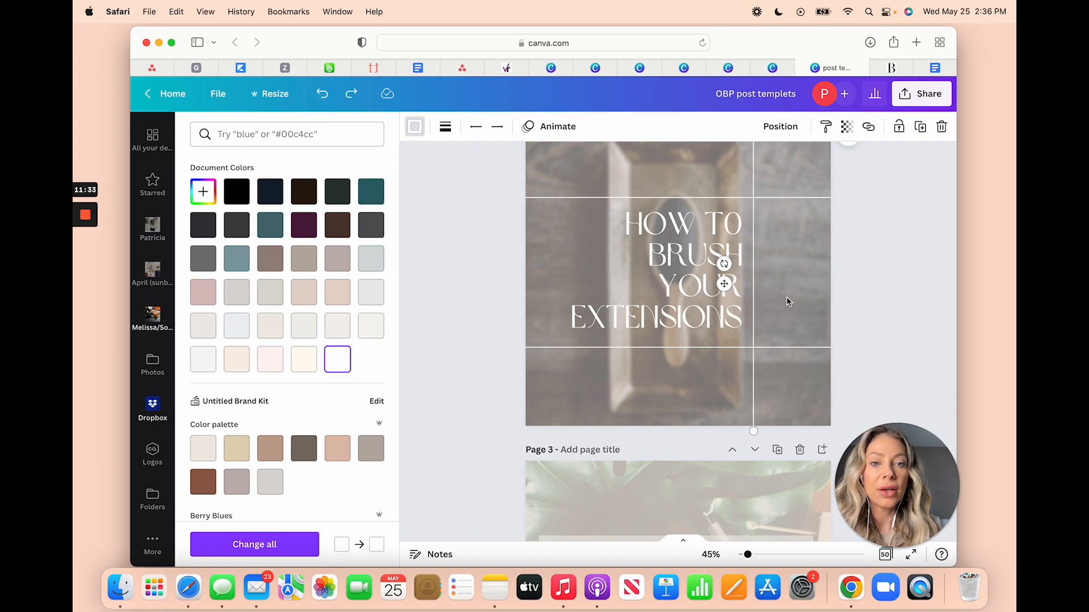
- Look over page 3's "Blonding tips you need to know" design and return to page 1
scroll(819, 375, "down", 5)
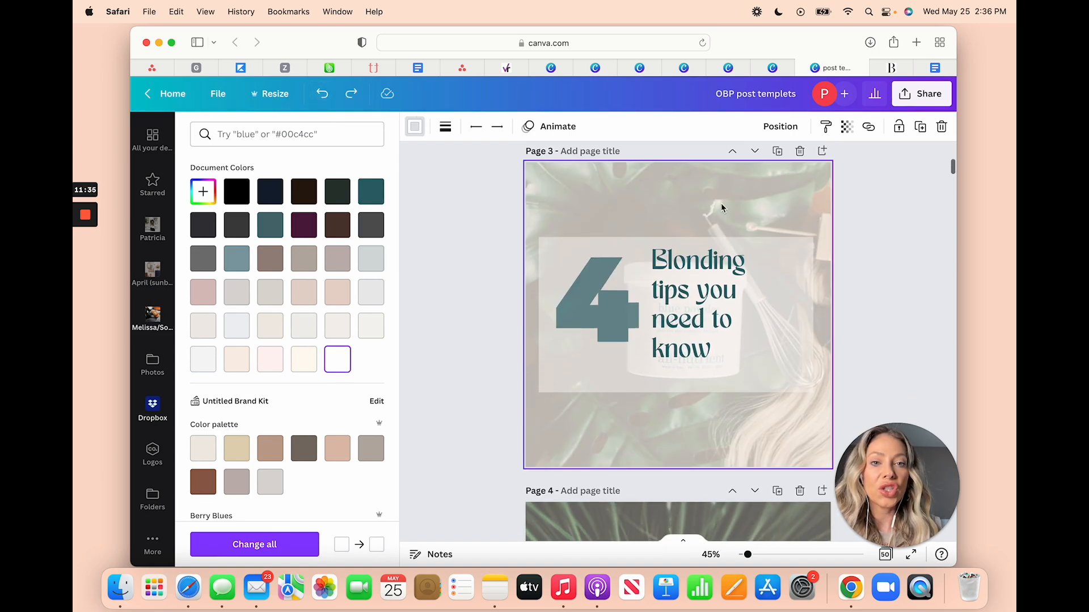
key("Escape")
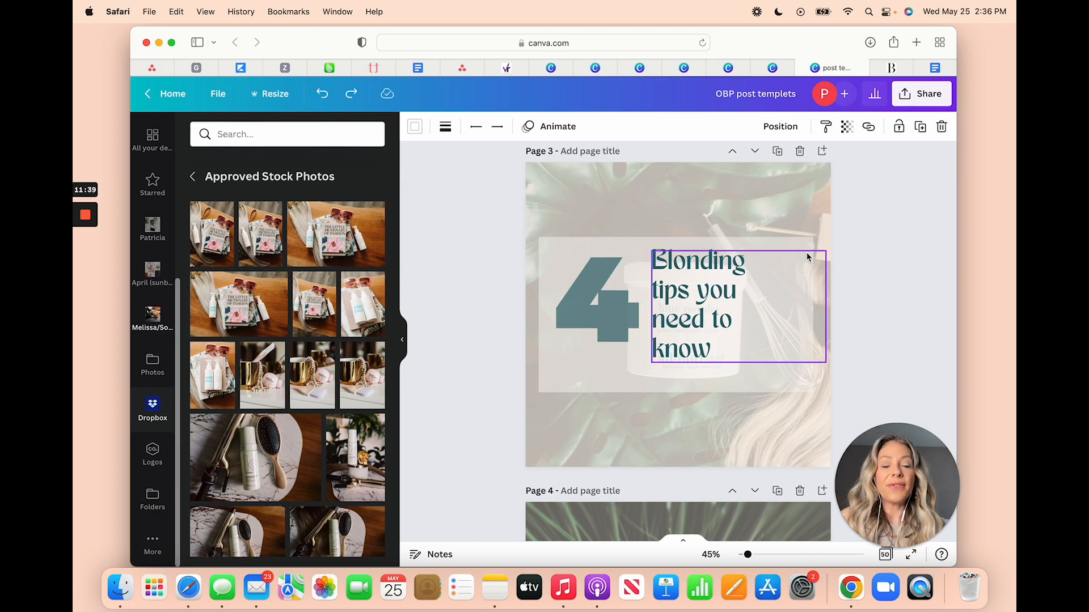
scroll(807, 253, "up", 1)
scroll(806, 253, "up", 10)
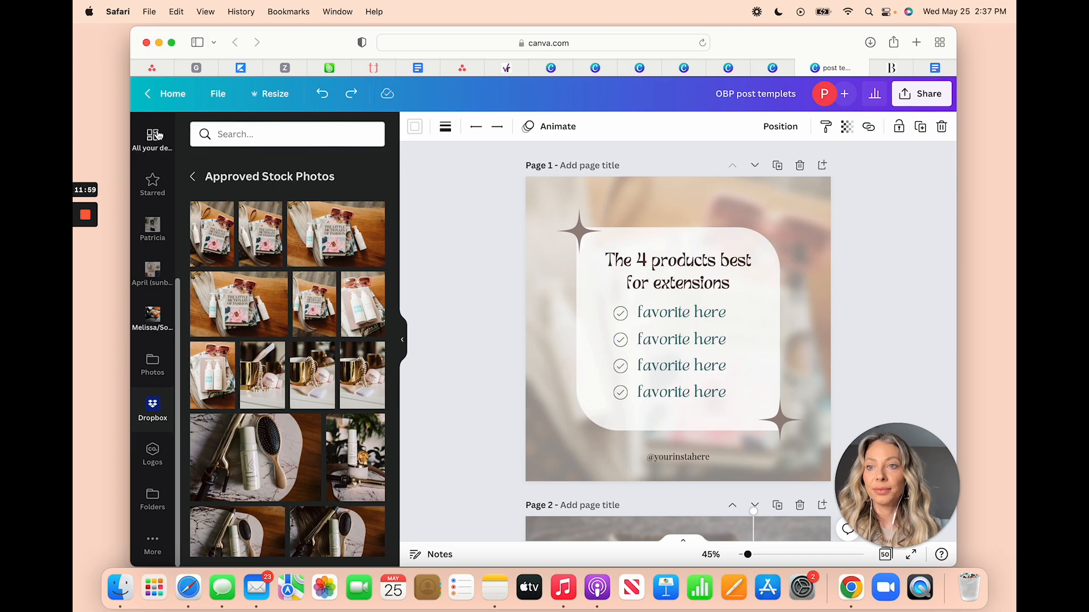
- Leave the design for the home page and review the Brand Kit's logos, color palettes and fonts
left_click(167, 99)
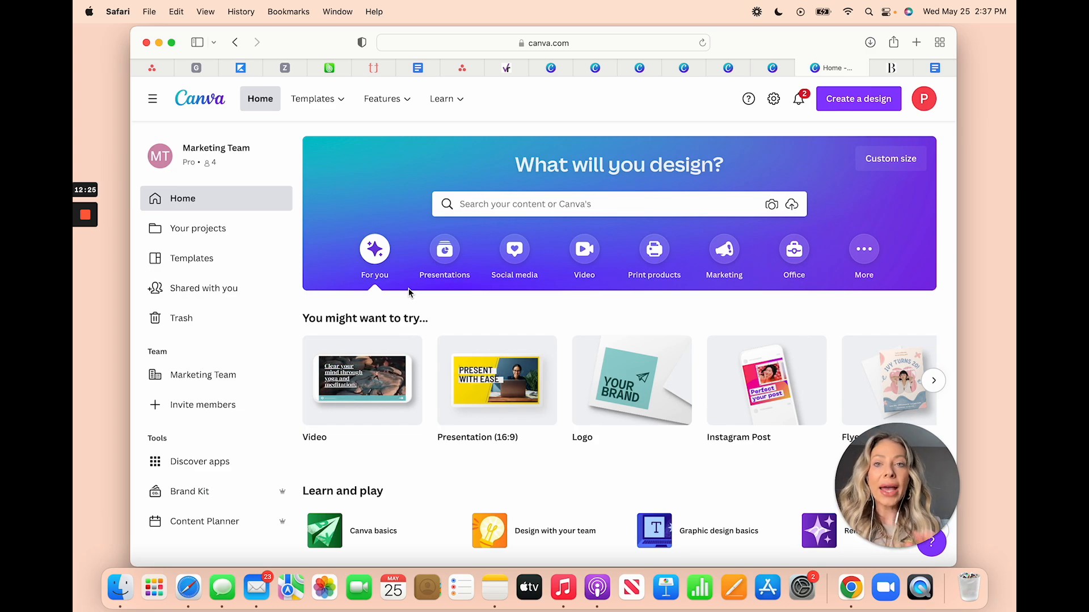
left_click(196, 494)
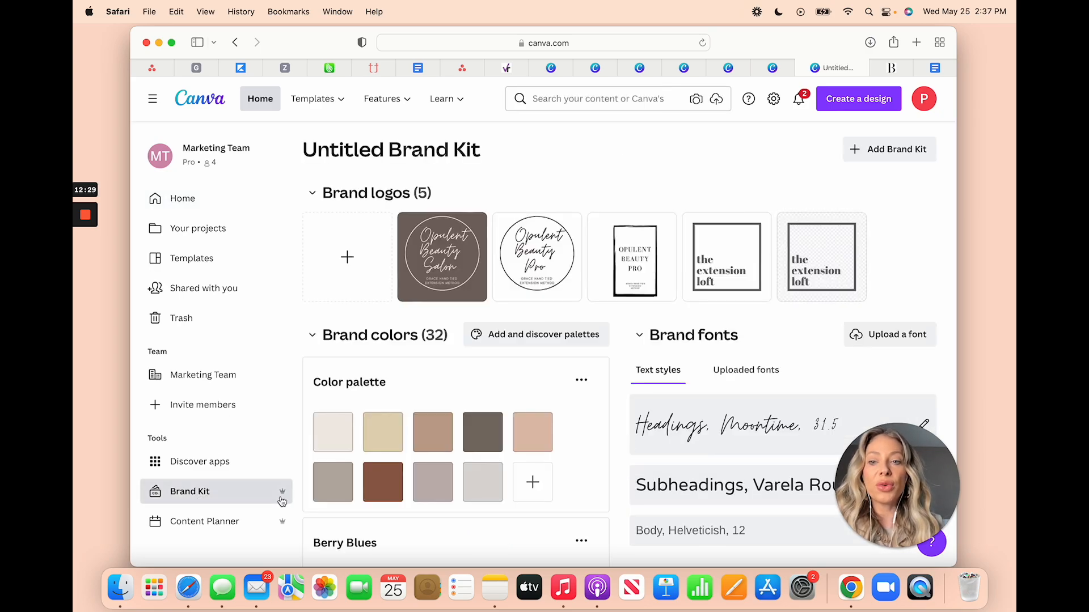
scroll(420, 516, "down", 3)
scroll(420, 516, "up", 3)
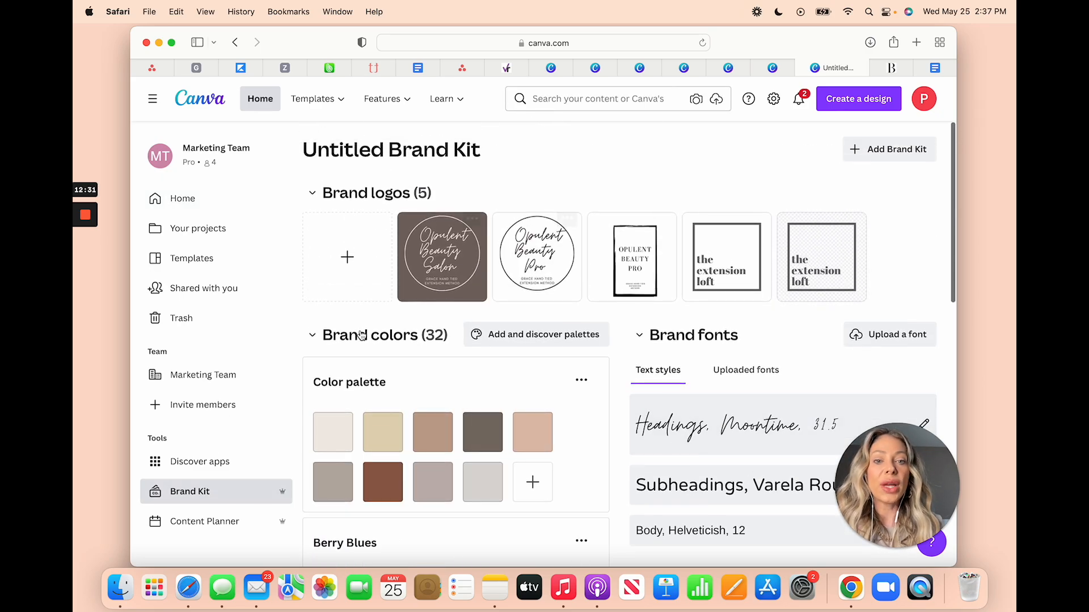
scroll(737, 210, "down", 3)
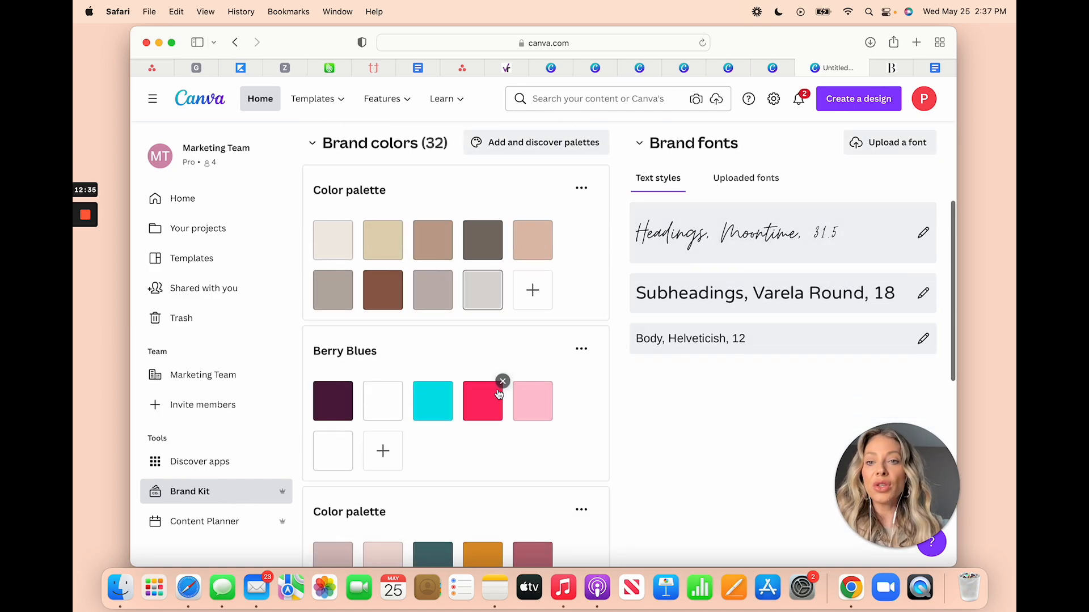
scroll(482, 400, "down", 3)
scroll(479, 427, "down", 5)
scroll(481, 428, "up", 7)
scroll(480, 428, "up", 4)
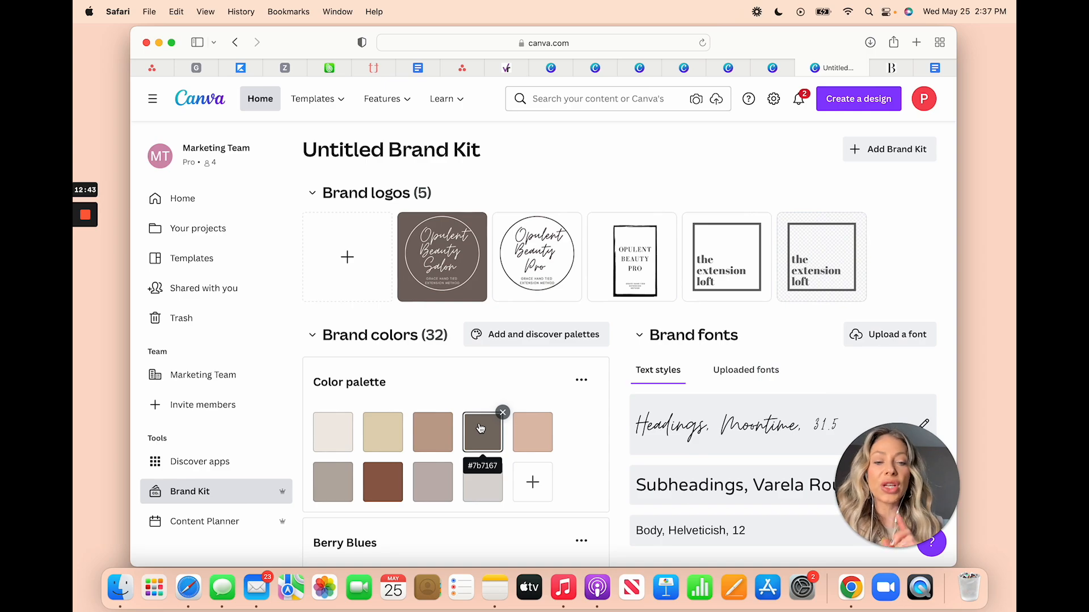
- Return to the home page and search the templates for "brand board"
left_click(204, 208)
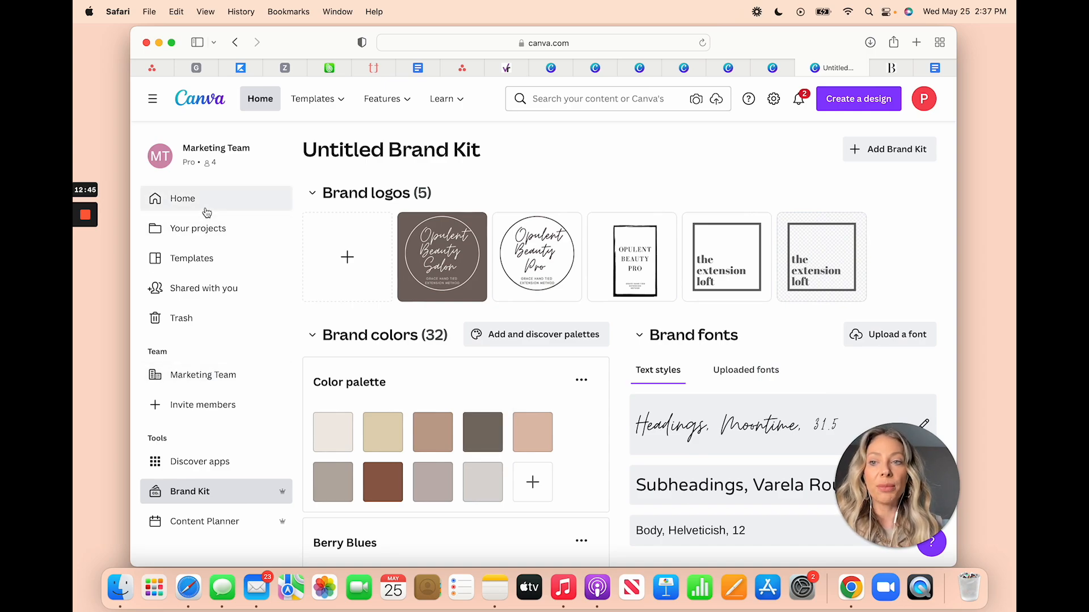
left_click(592, 205)
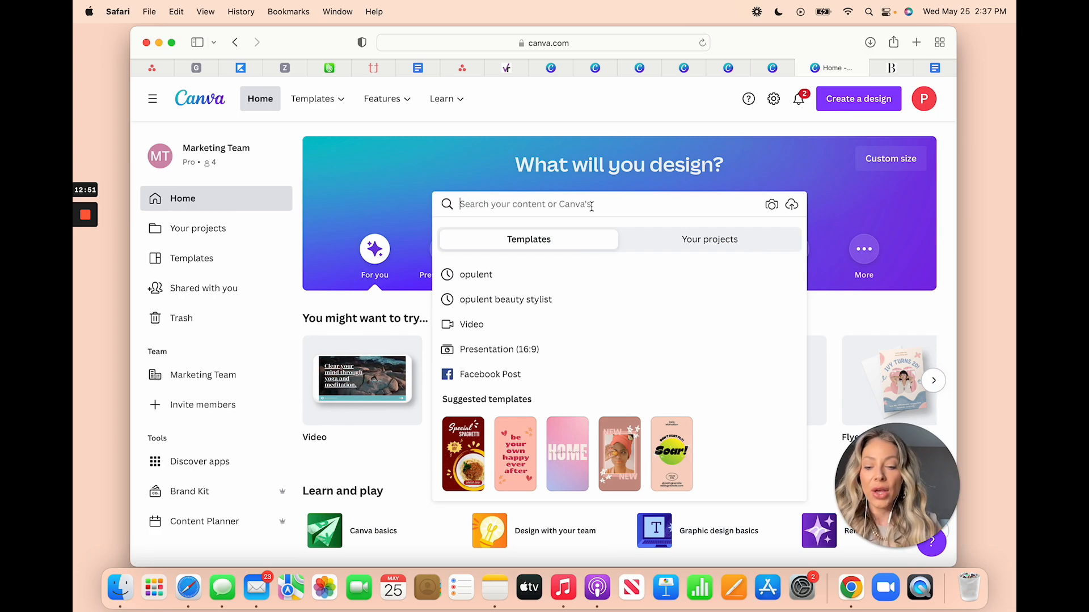
type("brand ")
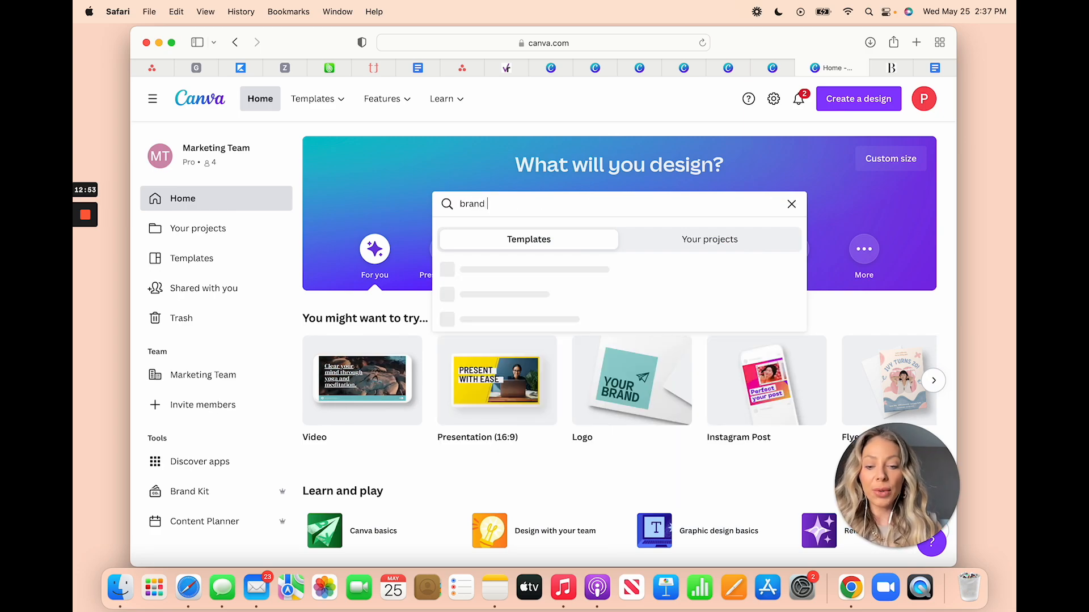
type("board")
key("Return")
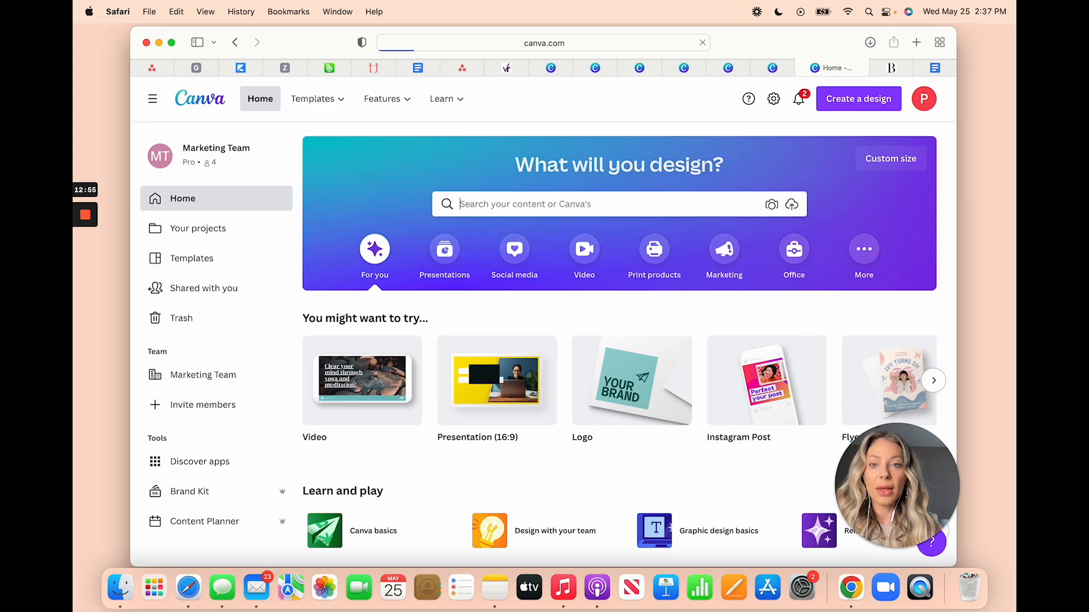
- Browse the brand board templates for example color palettes, fonts and logo layouts
scroll(593, 472, "down", 4)
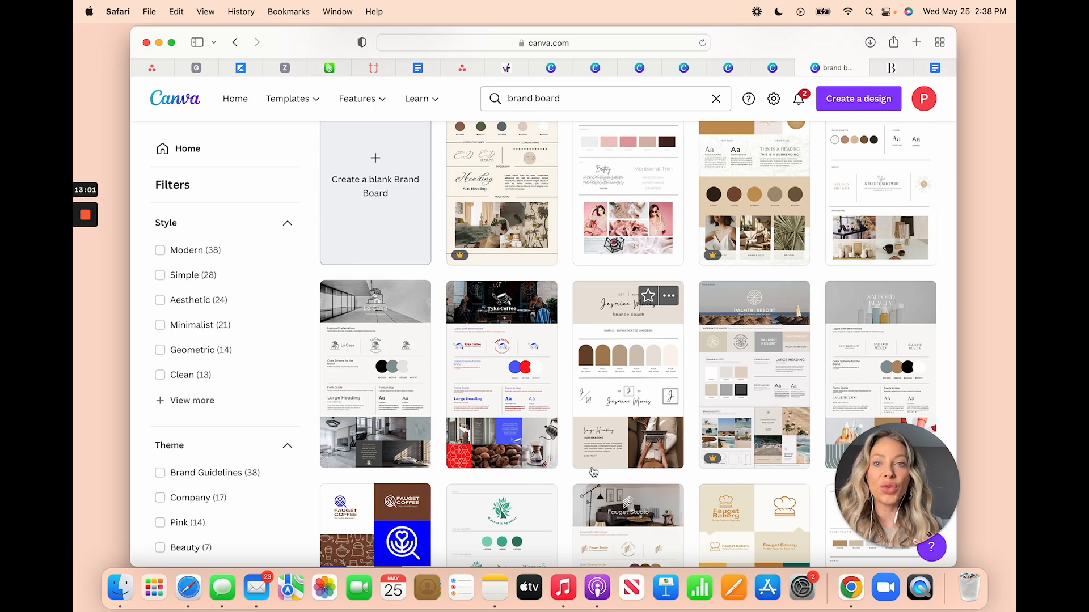
scroll(677, 300, "down", 8)
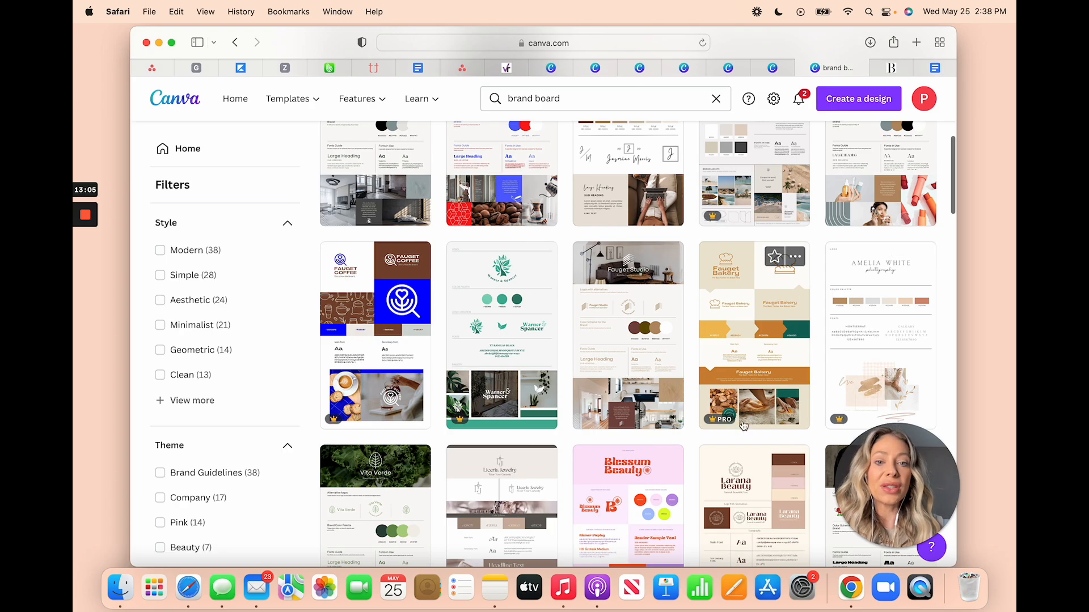
scroll(938, 275, "down", 2)
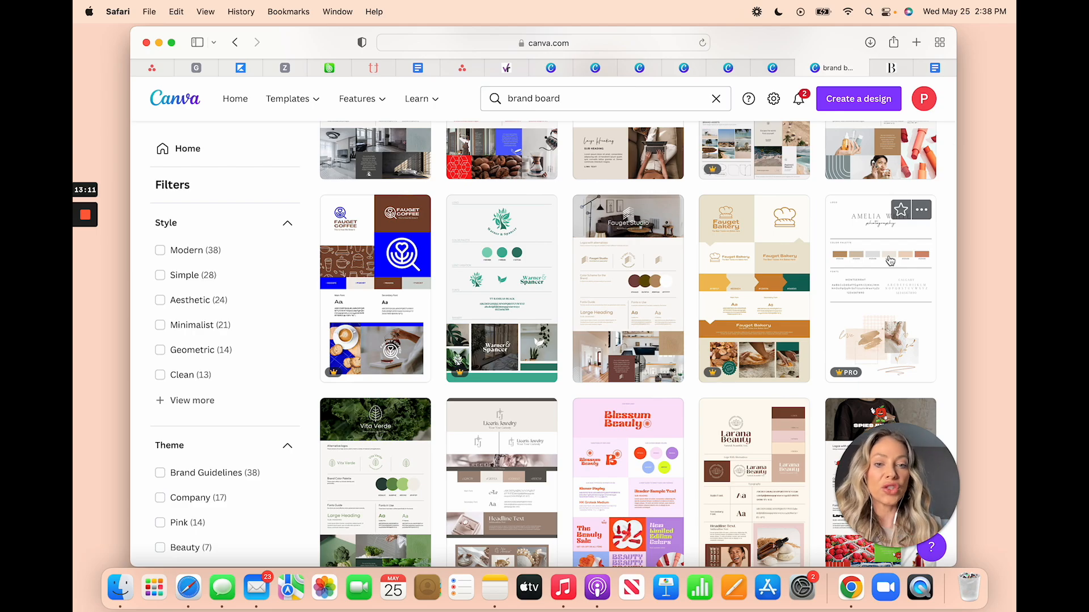
scroll(889, 260, "down", 10)
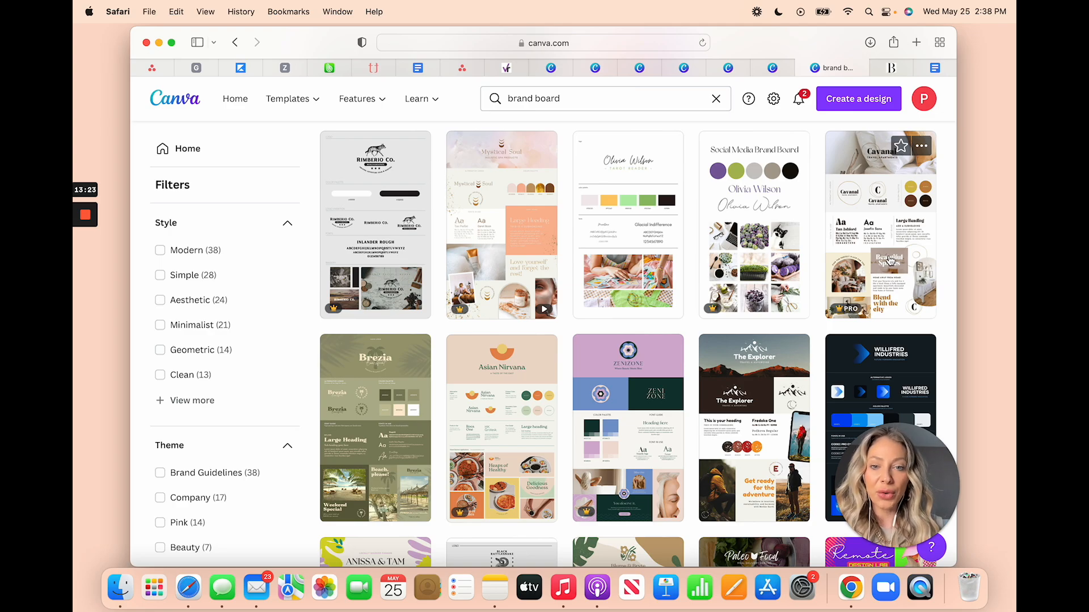
scroll(846, 250, "down", 15)
scroll(846, 249, "down", 15)
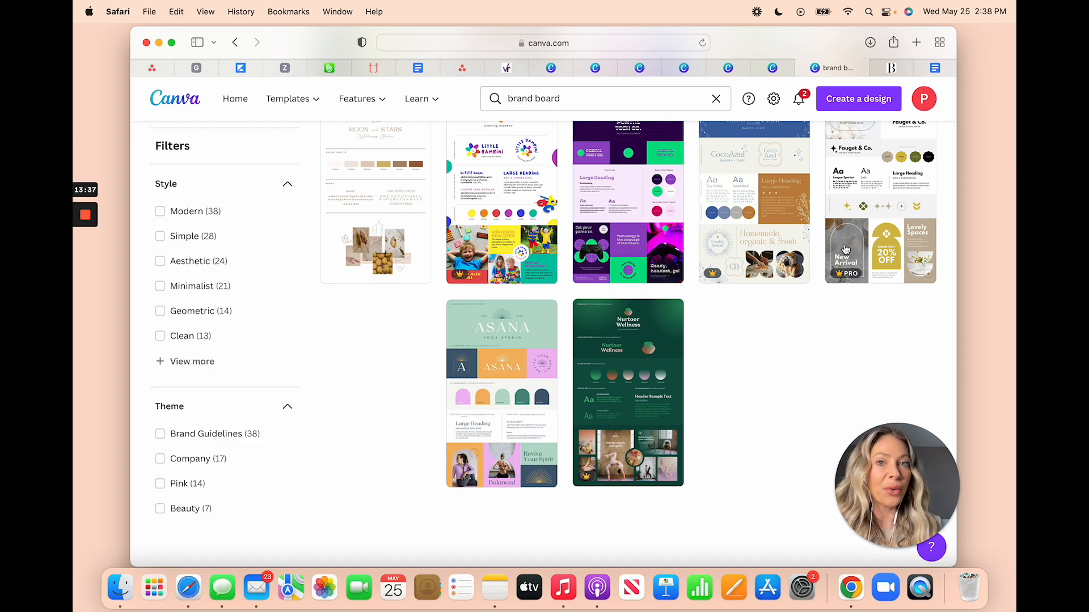
scroll(693, 252, "up", 10)
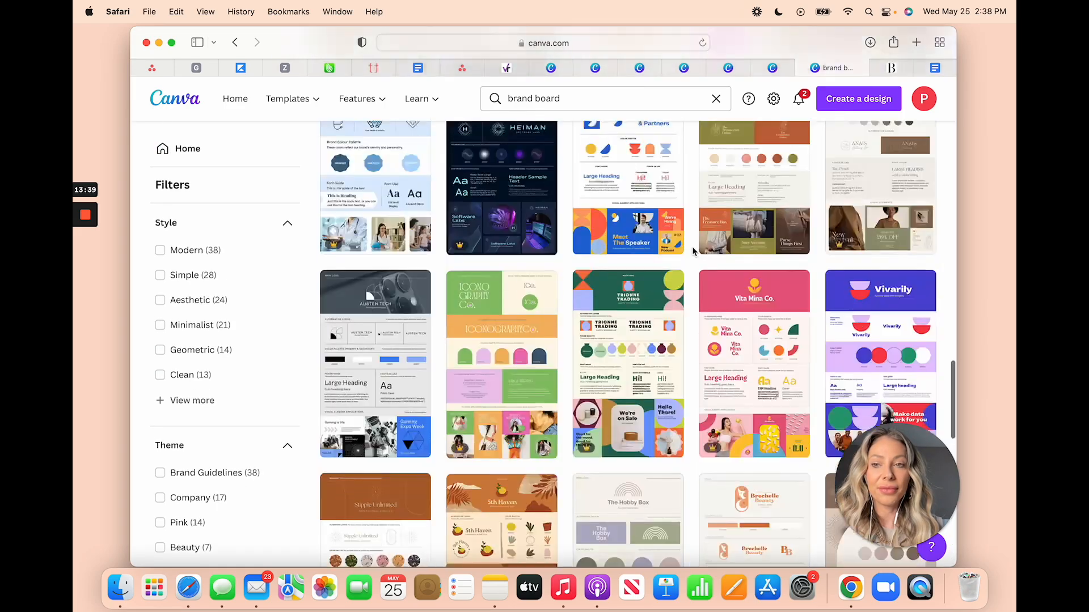
scroll(693, 252, "up", 5)
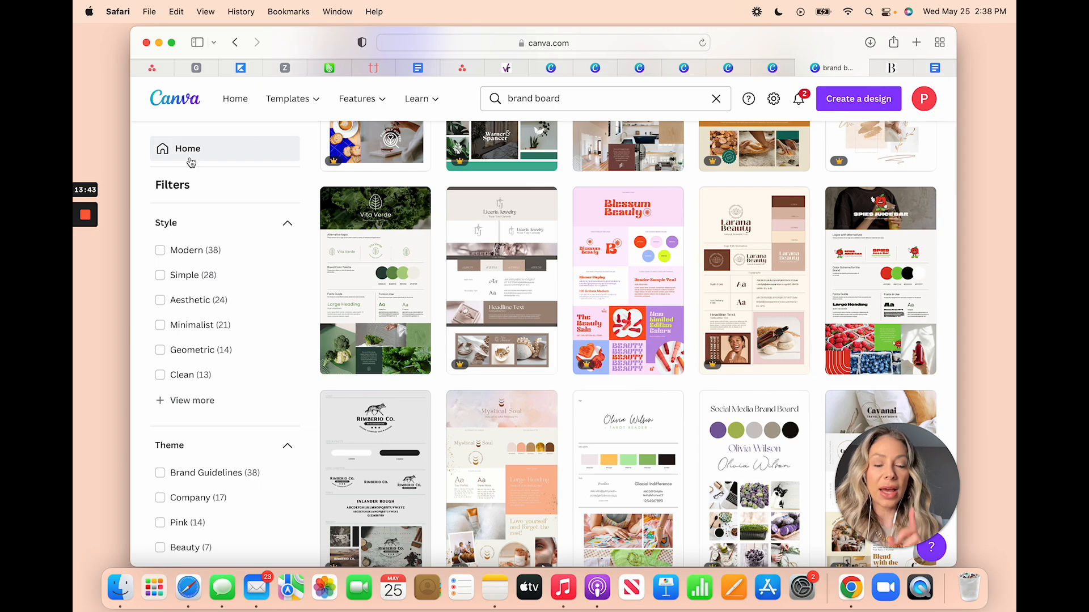
- Return to the home page and view the Marketing Team's settings
left_click(189, 159)
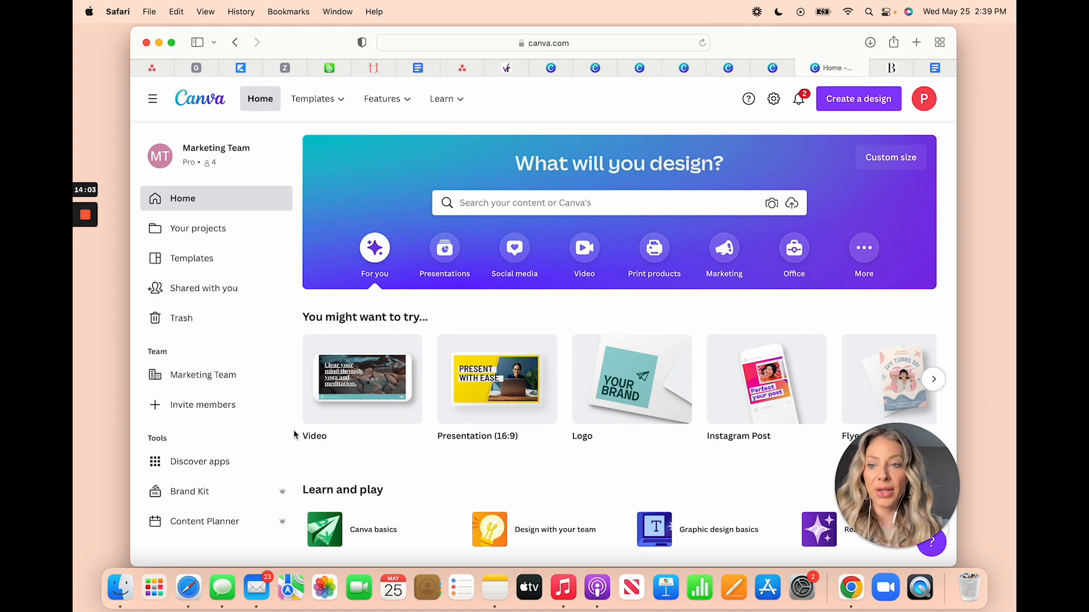
scroll(154, 431, "down", 5)
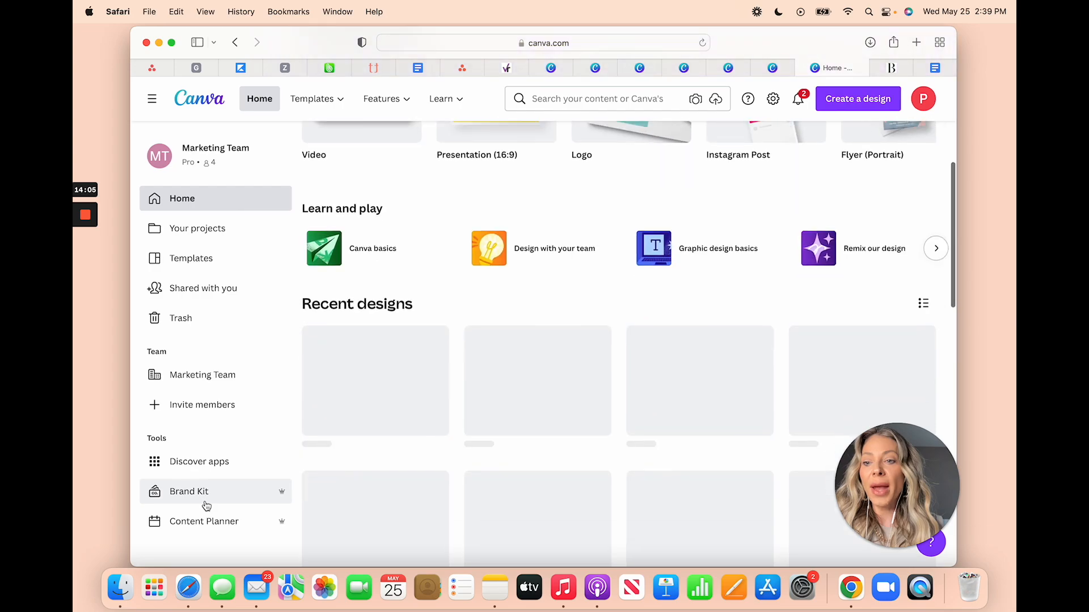
scroll(154, 487, "up", 5)
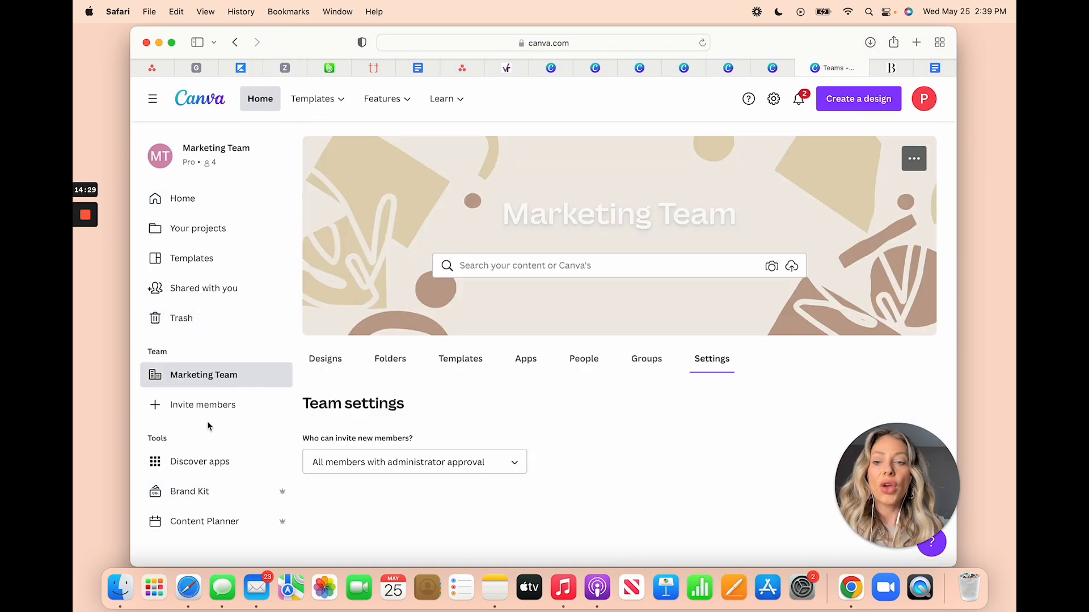
- Open the Content Planner and look through the May 2022 calendar to the end of the month
left_click(212, 527)
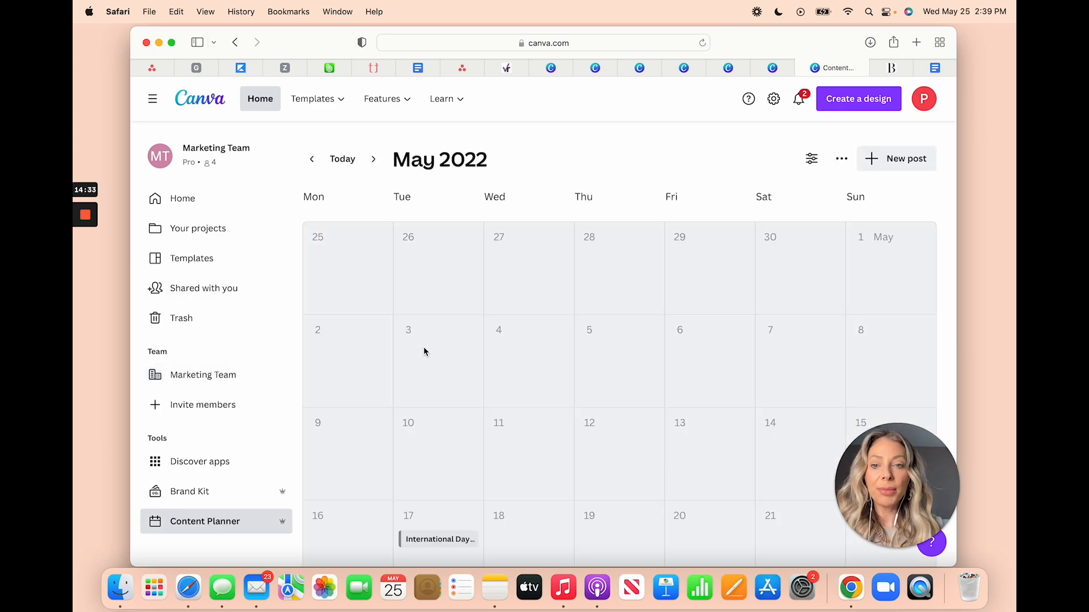
scroll(386, 392, "down", 3)
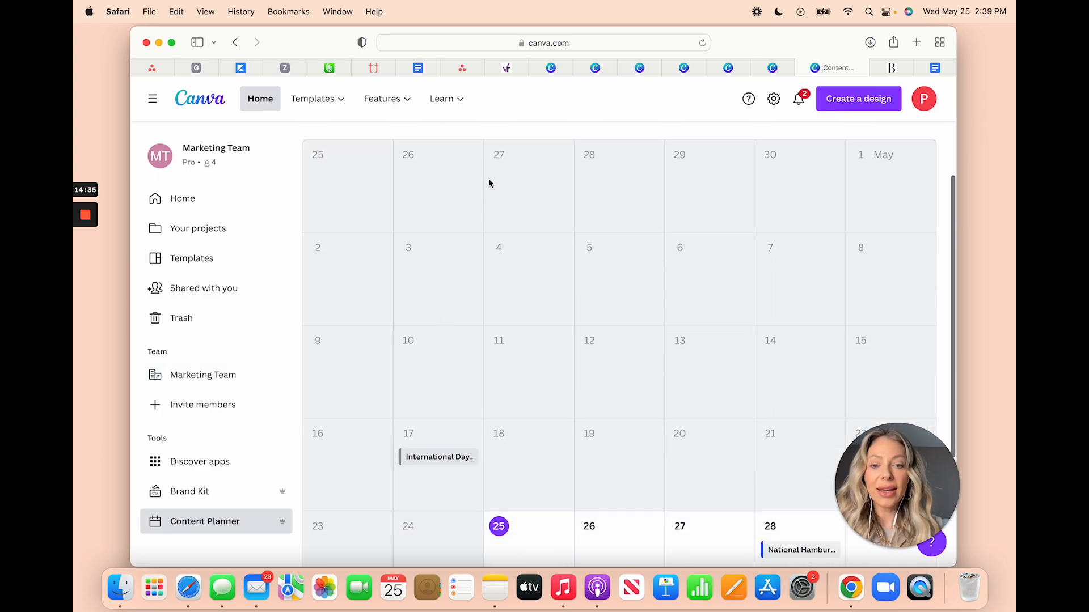
scroll(534, 338, "down", 5)
mouse_move(882, 360)
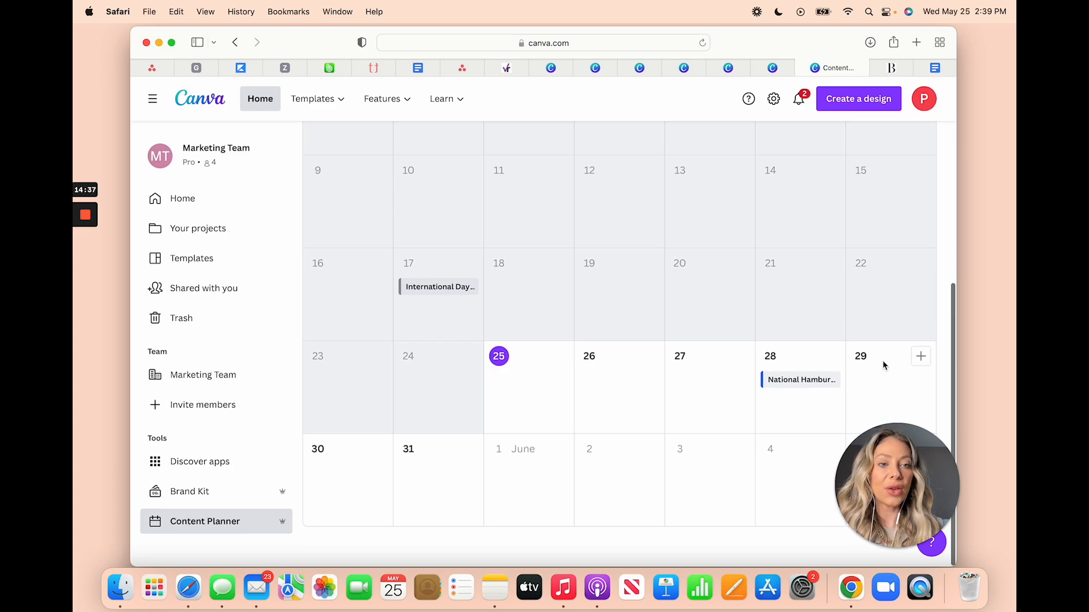
- Start a May 29 post with the "The 4 products best for extensions" design and choose the opulentbeautysalon Instagram Business account
left_click(921, 357)
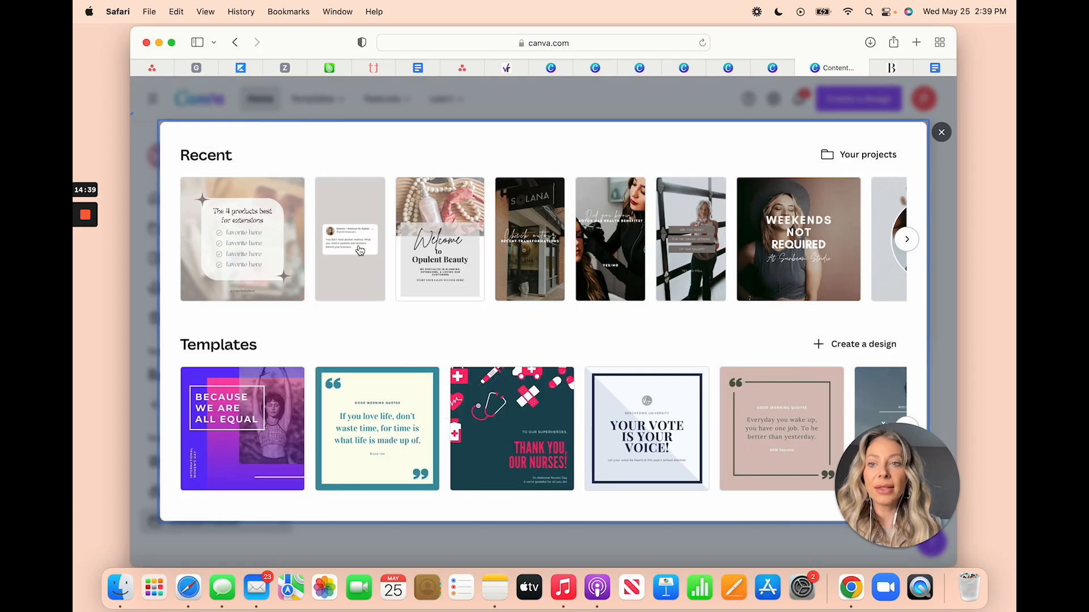
left_click(200, 255)
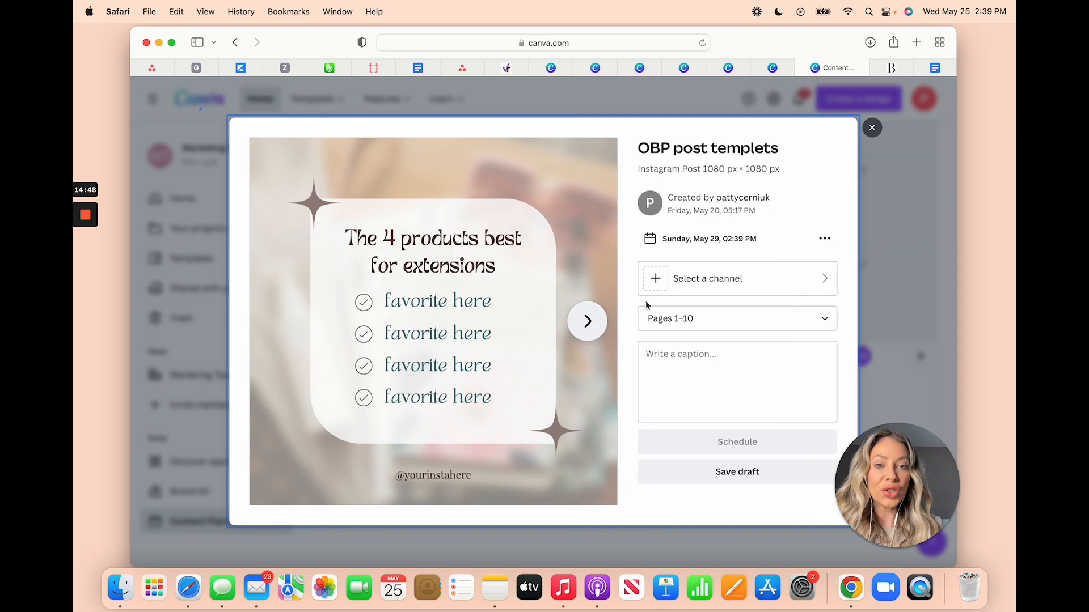
left_click(759, 286)
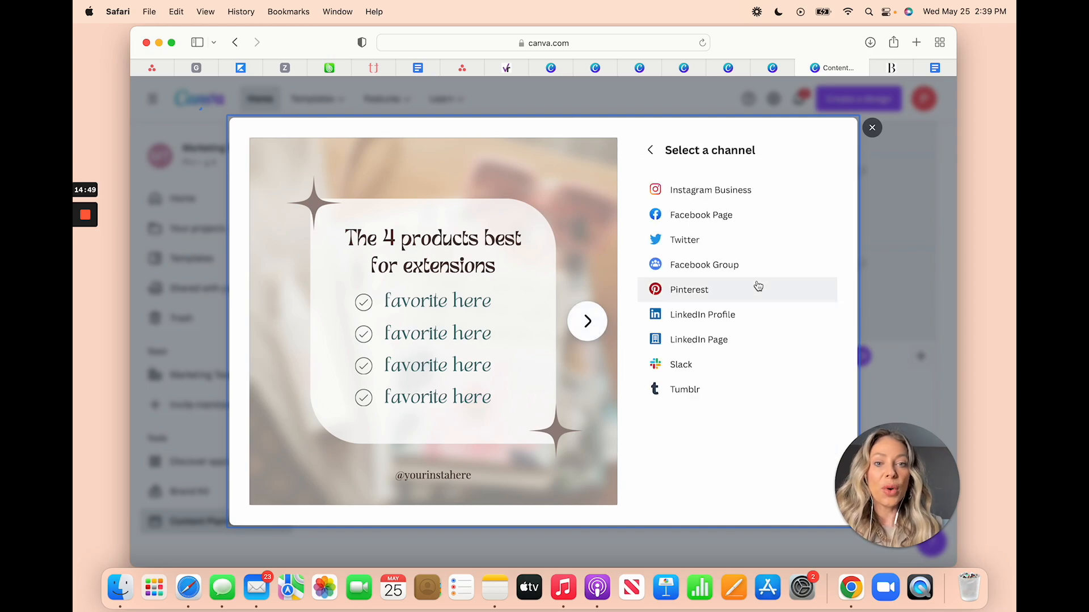
left_click(746, 194)
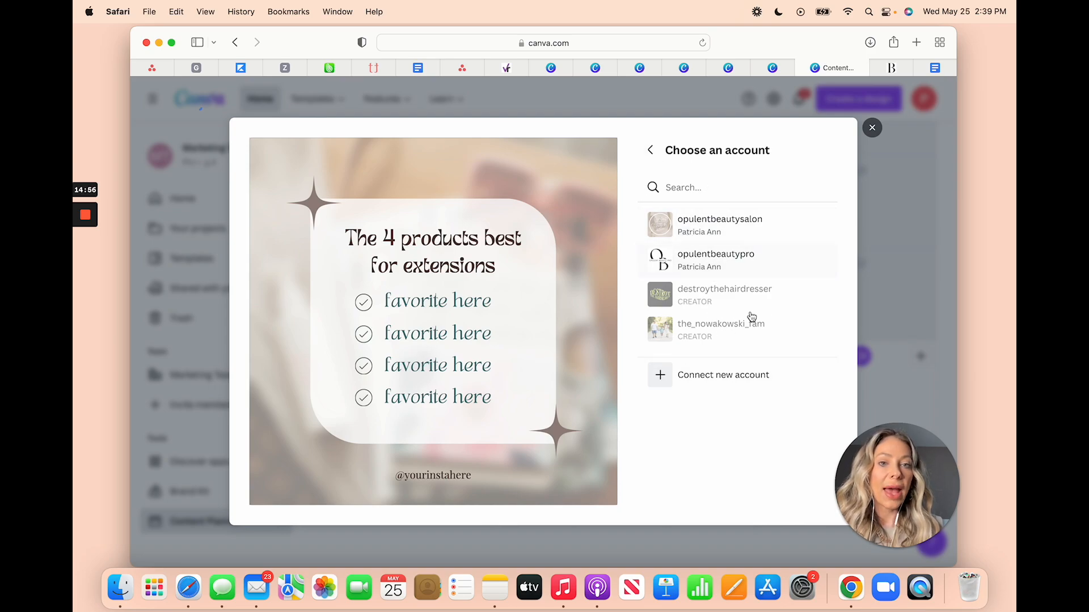
left_click(650, 149)
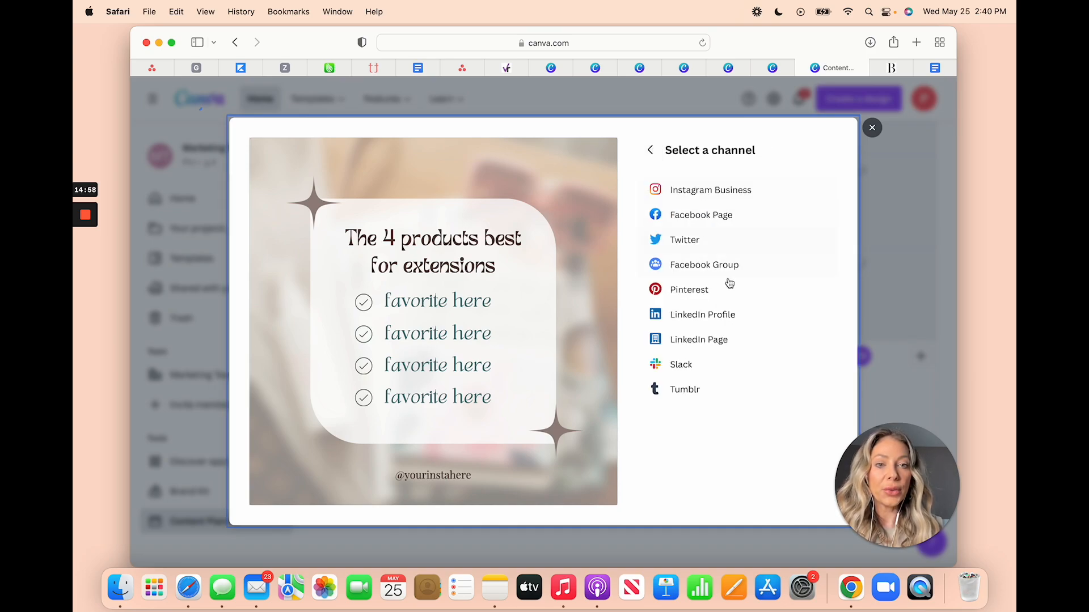
left_click(731, 189)
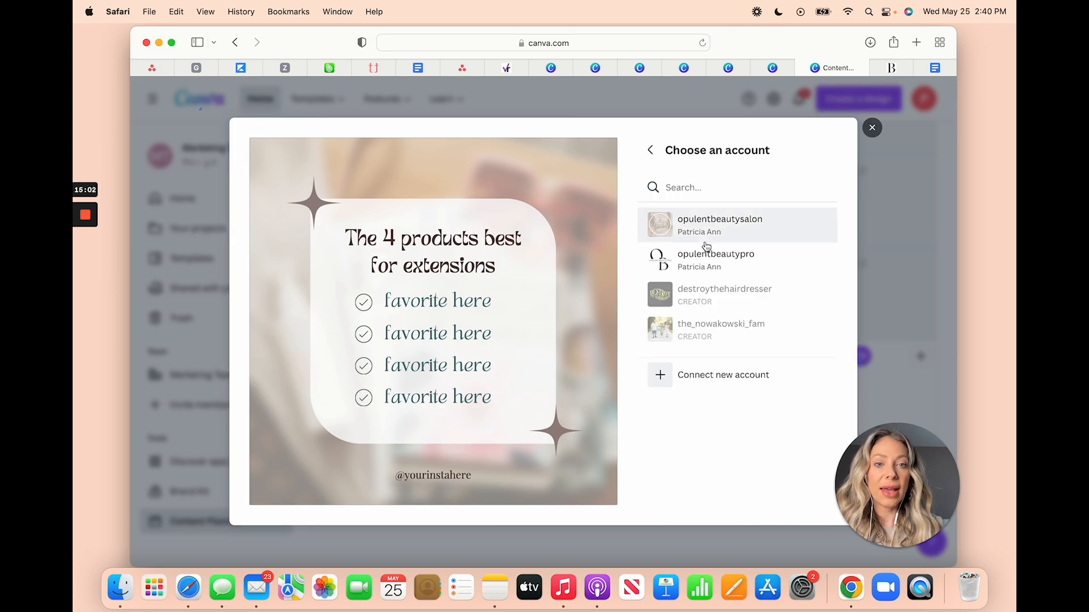
left_click(706, 226)
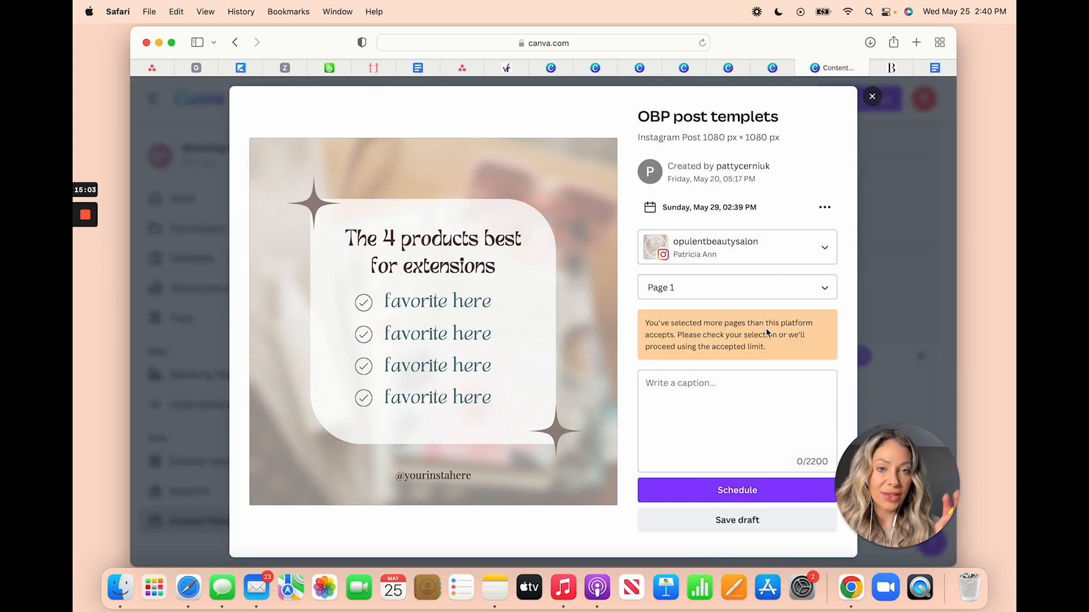
- Choose Page 1 of the design as the single page for the Instagram post
left_click(747, 288)
scroll(760, 329, "up", 1)
left_click(758, 297)
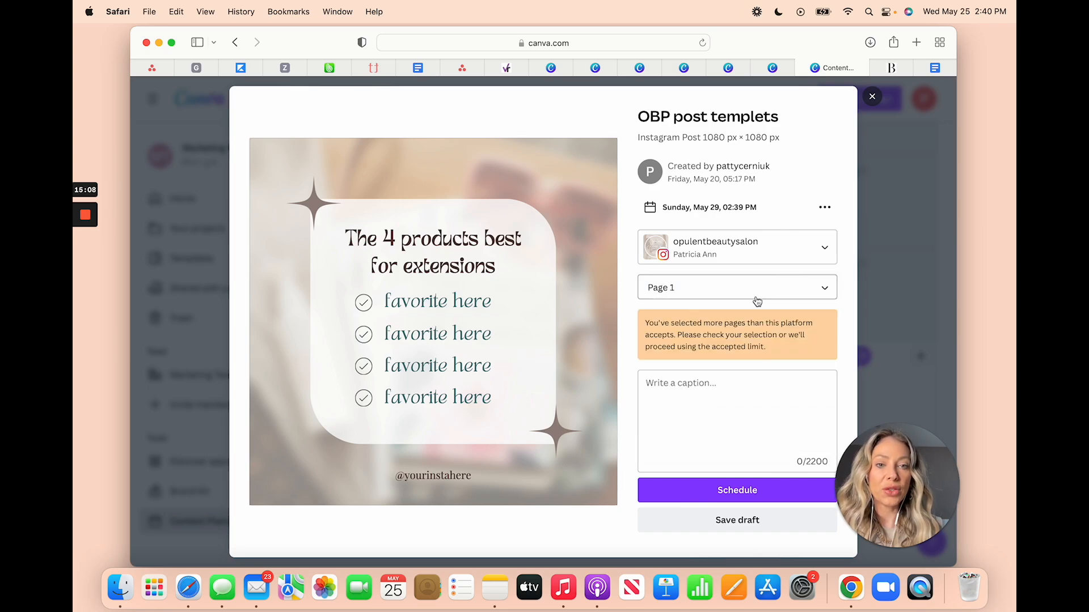
left_click(795, 283)
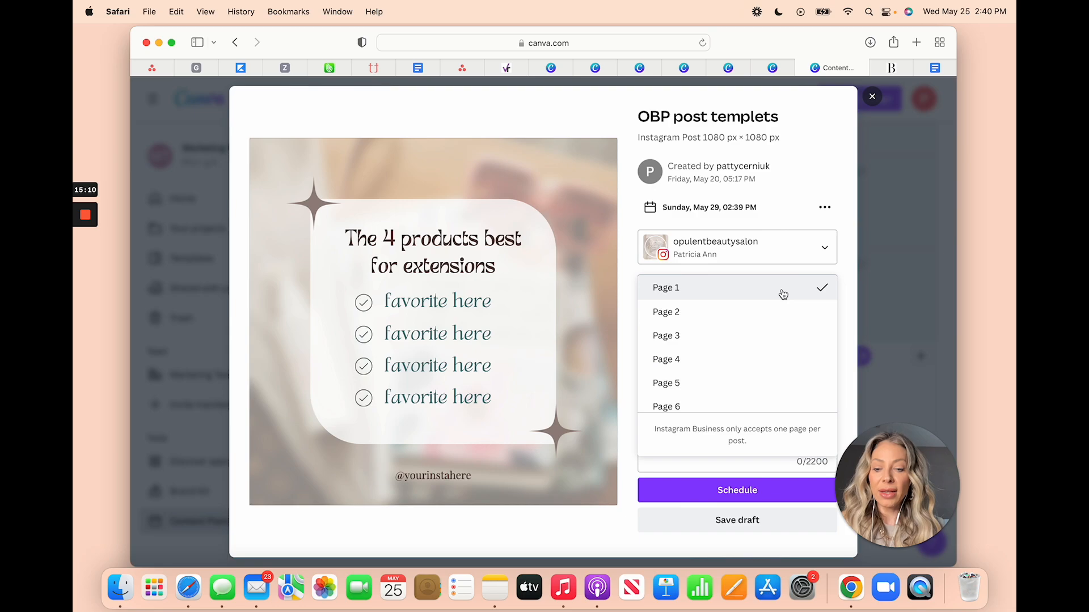
left_click(783, 294)
left_click(774, 293)
left_click(772, 311)
left_click(773, 310)
left_click(768, 296)
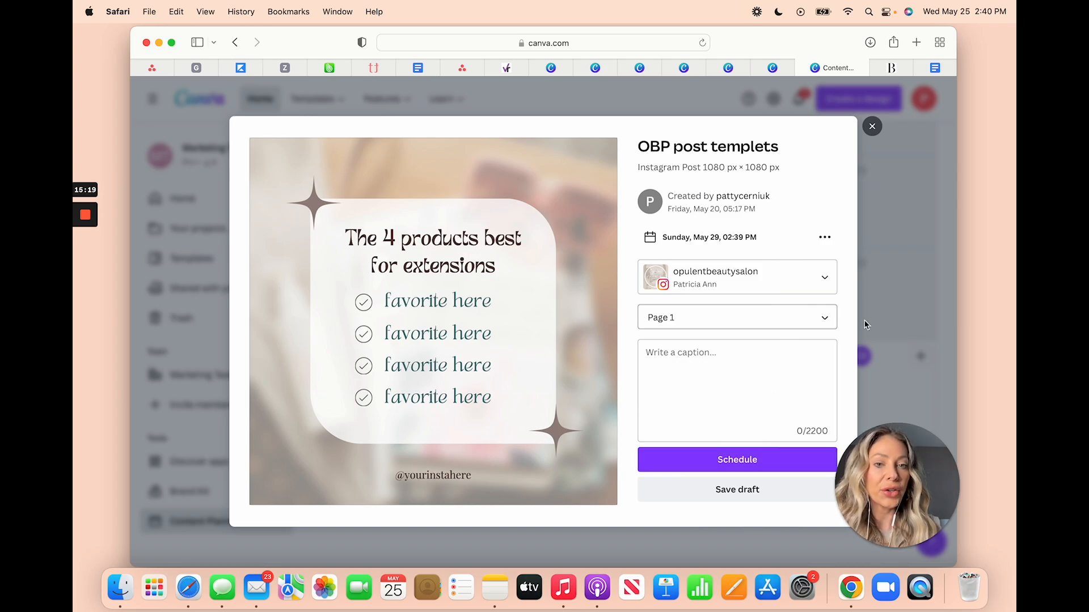
- Examine the planned post's date and time calendar and its edit, copy and resize options
left_click(825, 237)
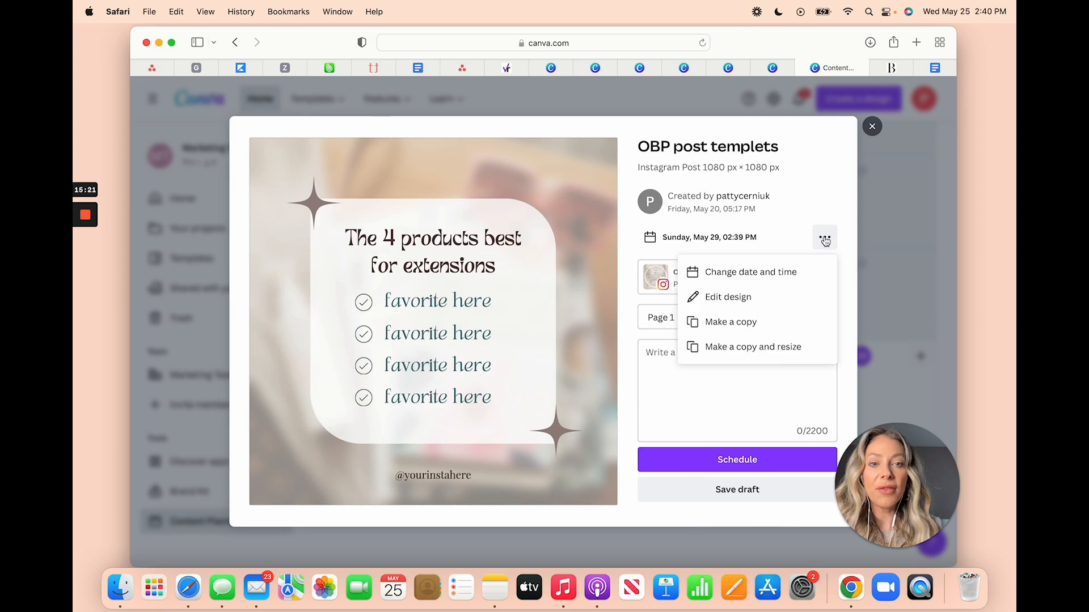
left_click(811, 272)
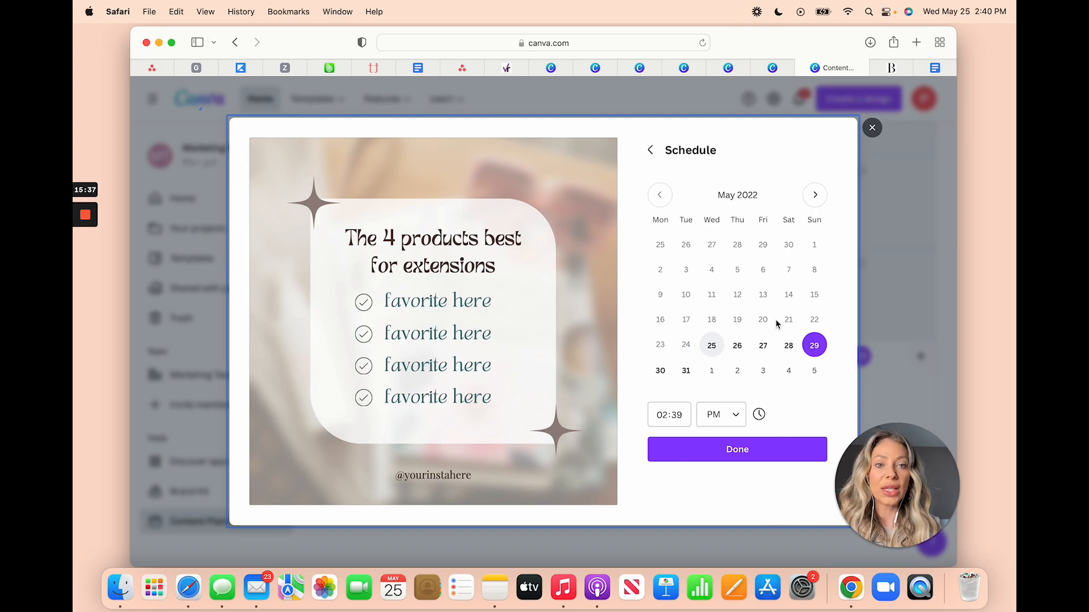
left_click(650, 151)
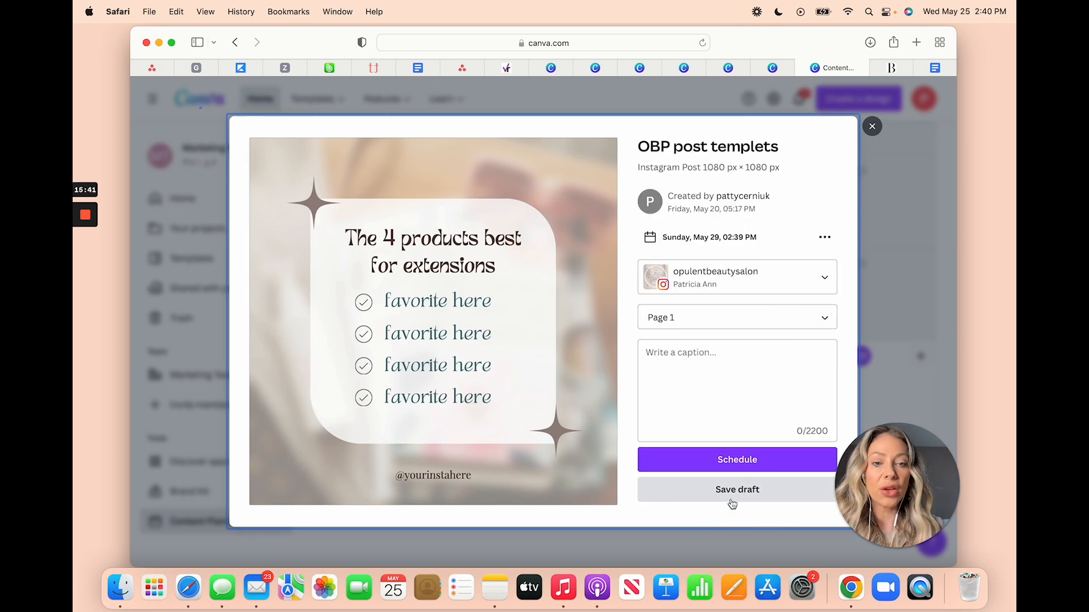
left_click(825, 242)
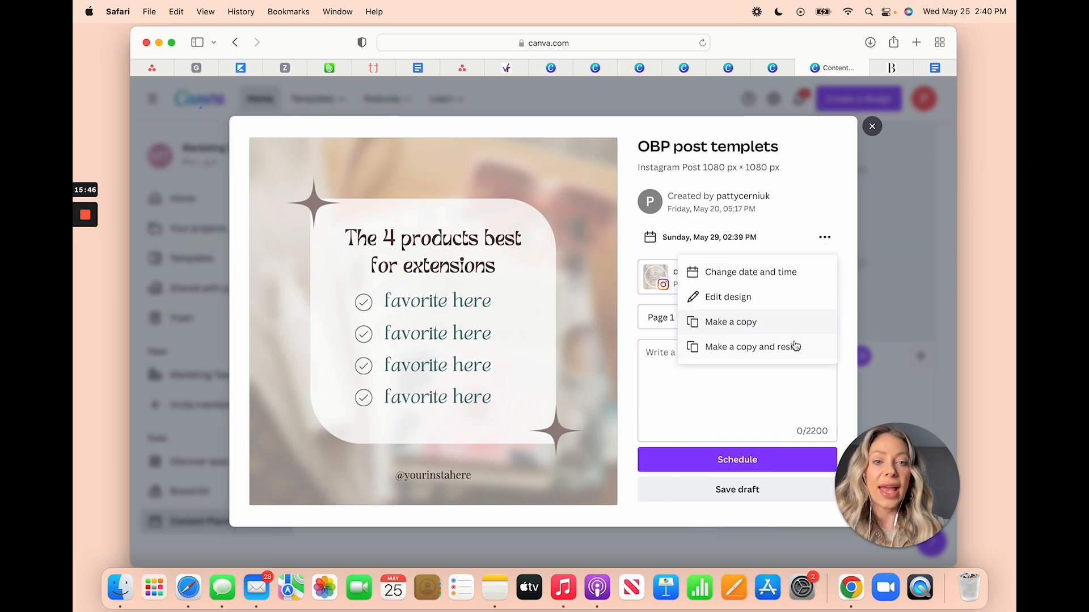
left_click(844, 330)
- Look through the design pages available for the post, and close it without scheduling or saving a draft
left_click(773, 321)
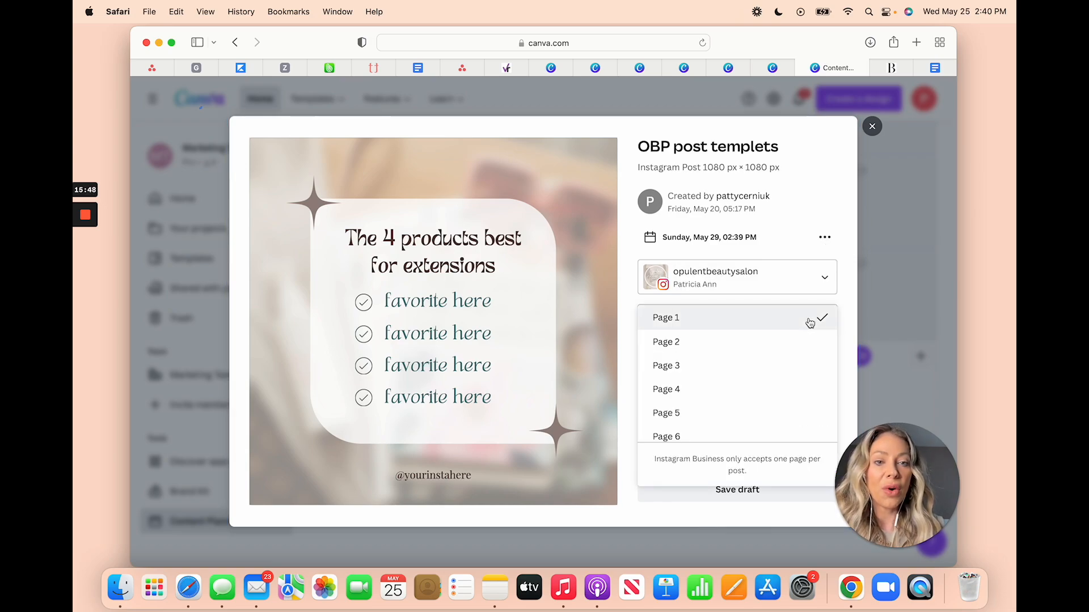
scroll(792, 414, "down", 2)
scroll(792, 414, "down", 3)
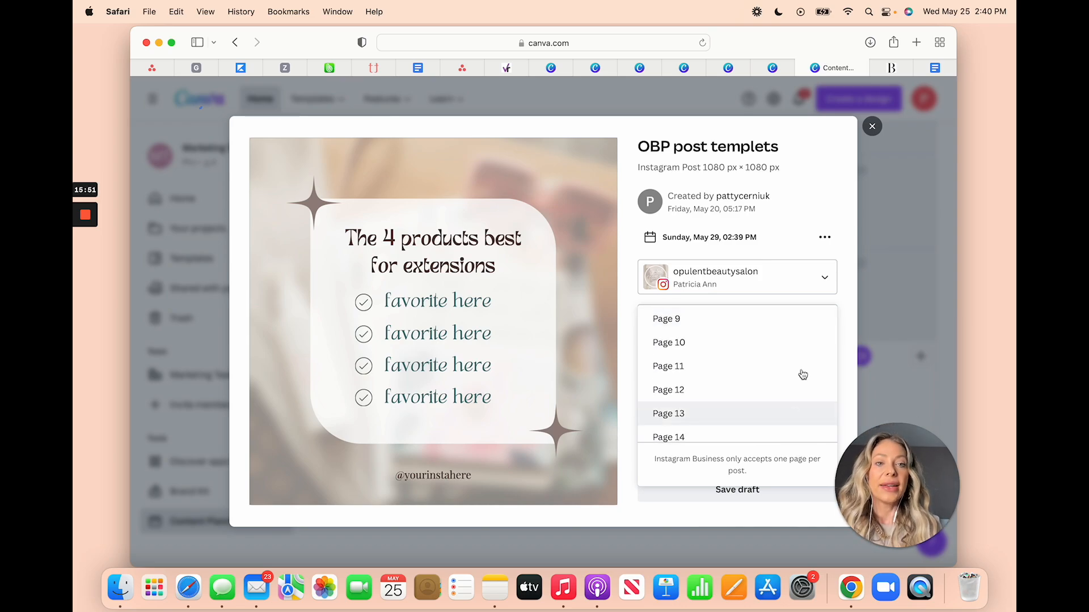
scroll(802, 372, "up", 1)
left_click(872, 127)
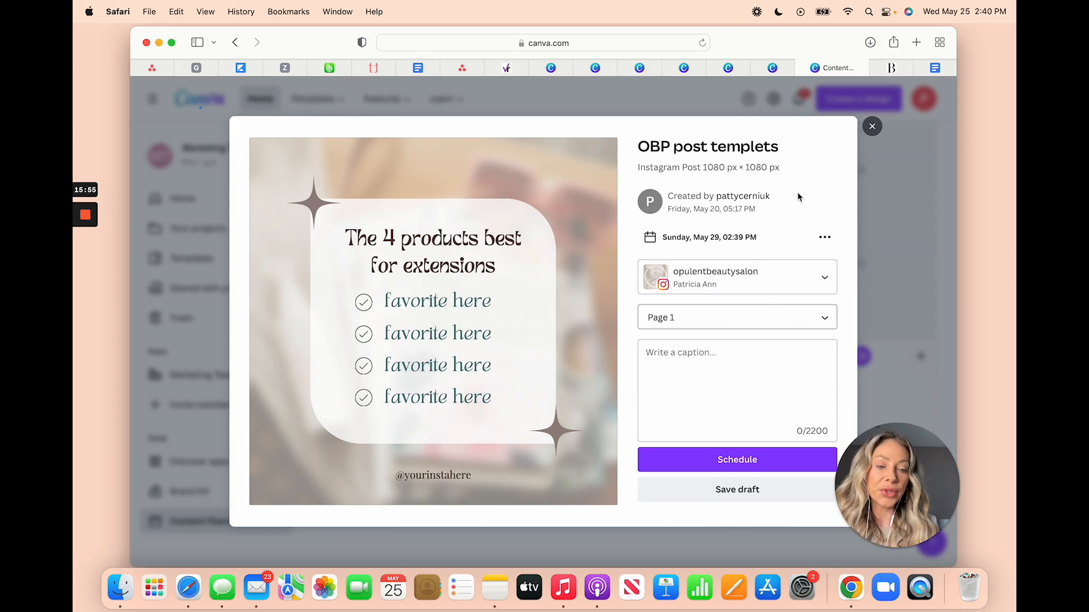
left_click(873, 127)
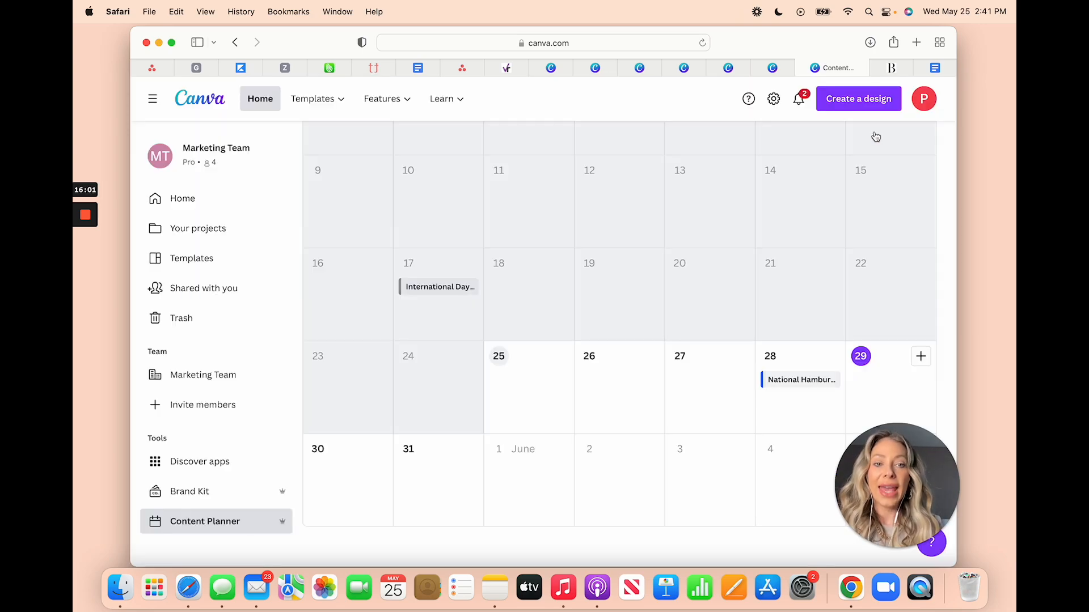